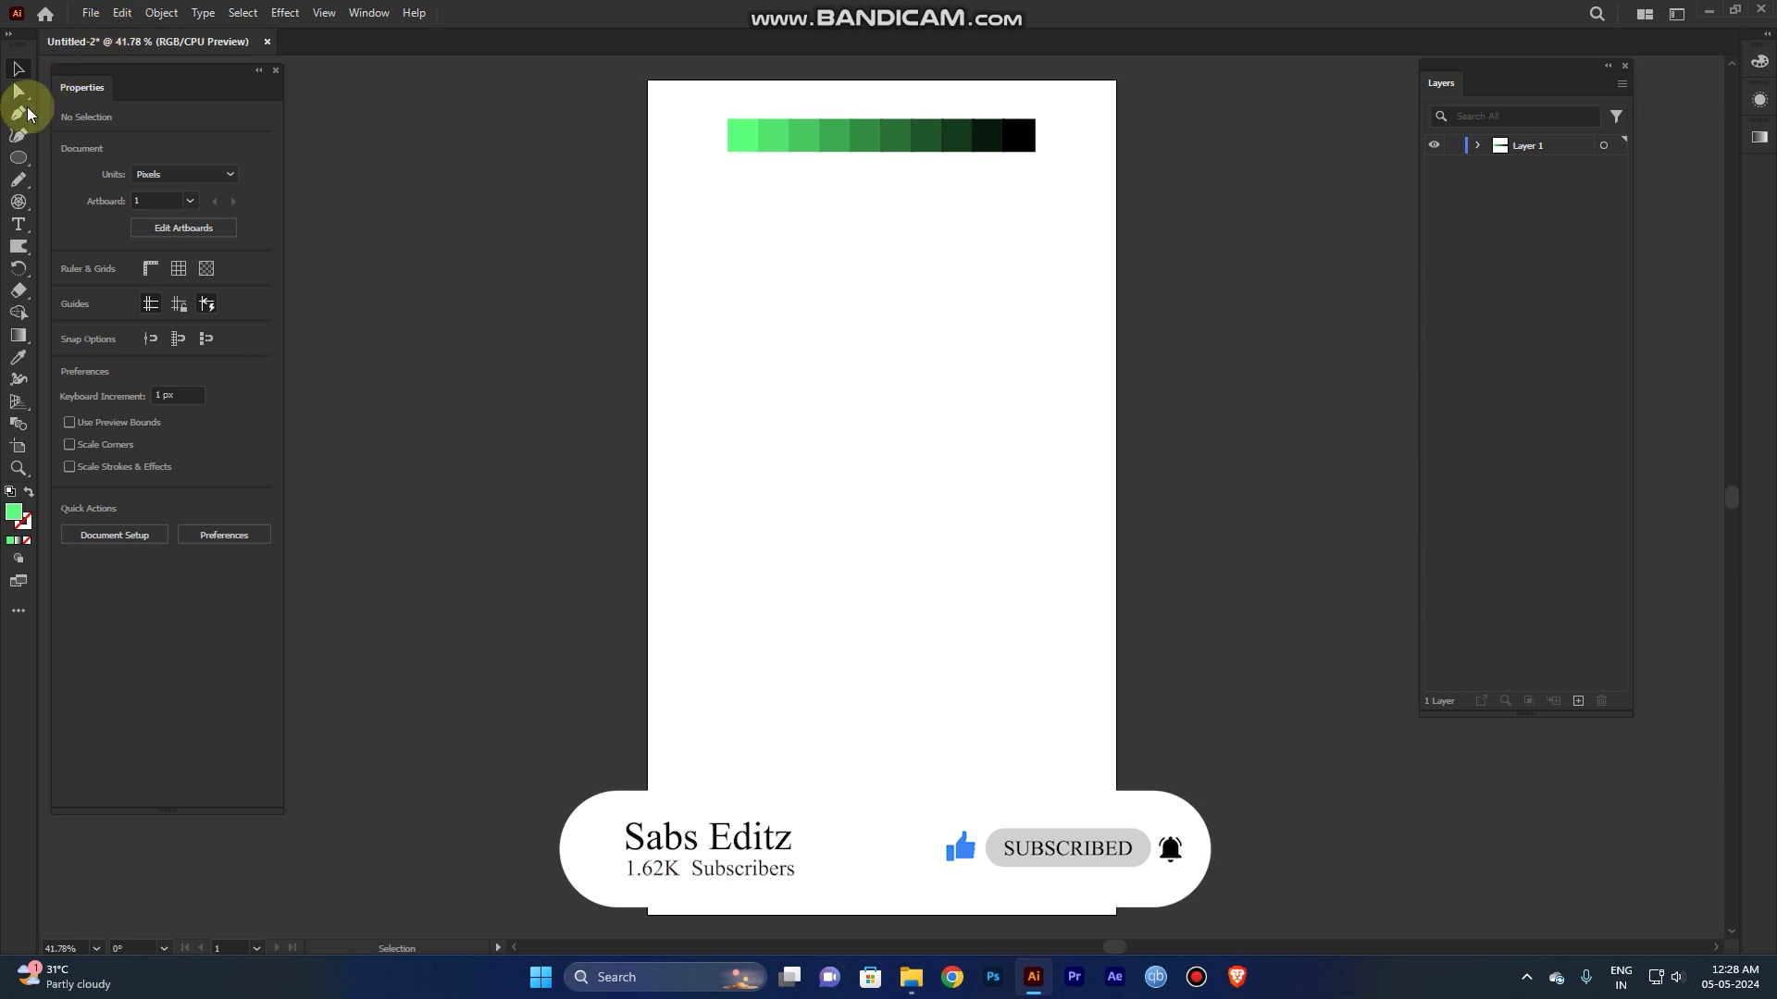
Step: Draw a large circle in the upper artboard with a light green 1 pt stroke and no fill
{"action": "left_click", "coordinate": [17, 158]}
{"action": "mouse_move", "coordinate": [881, 370]}
{"action": "left_mouse_down"}
{"action": "mouse_move", "coordinate": [972, 519]}
{"action": "mouse_move", "coordinate": [960, 493]}
{"action": "mouse_move", "coordinate": [985, 512]}
{"action": "left_mouse_up"}
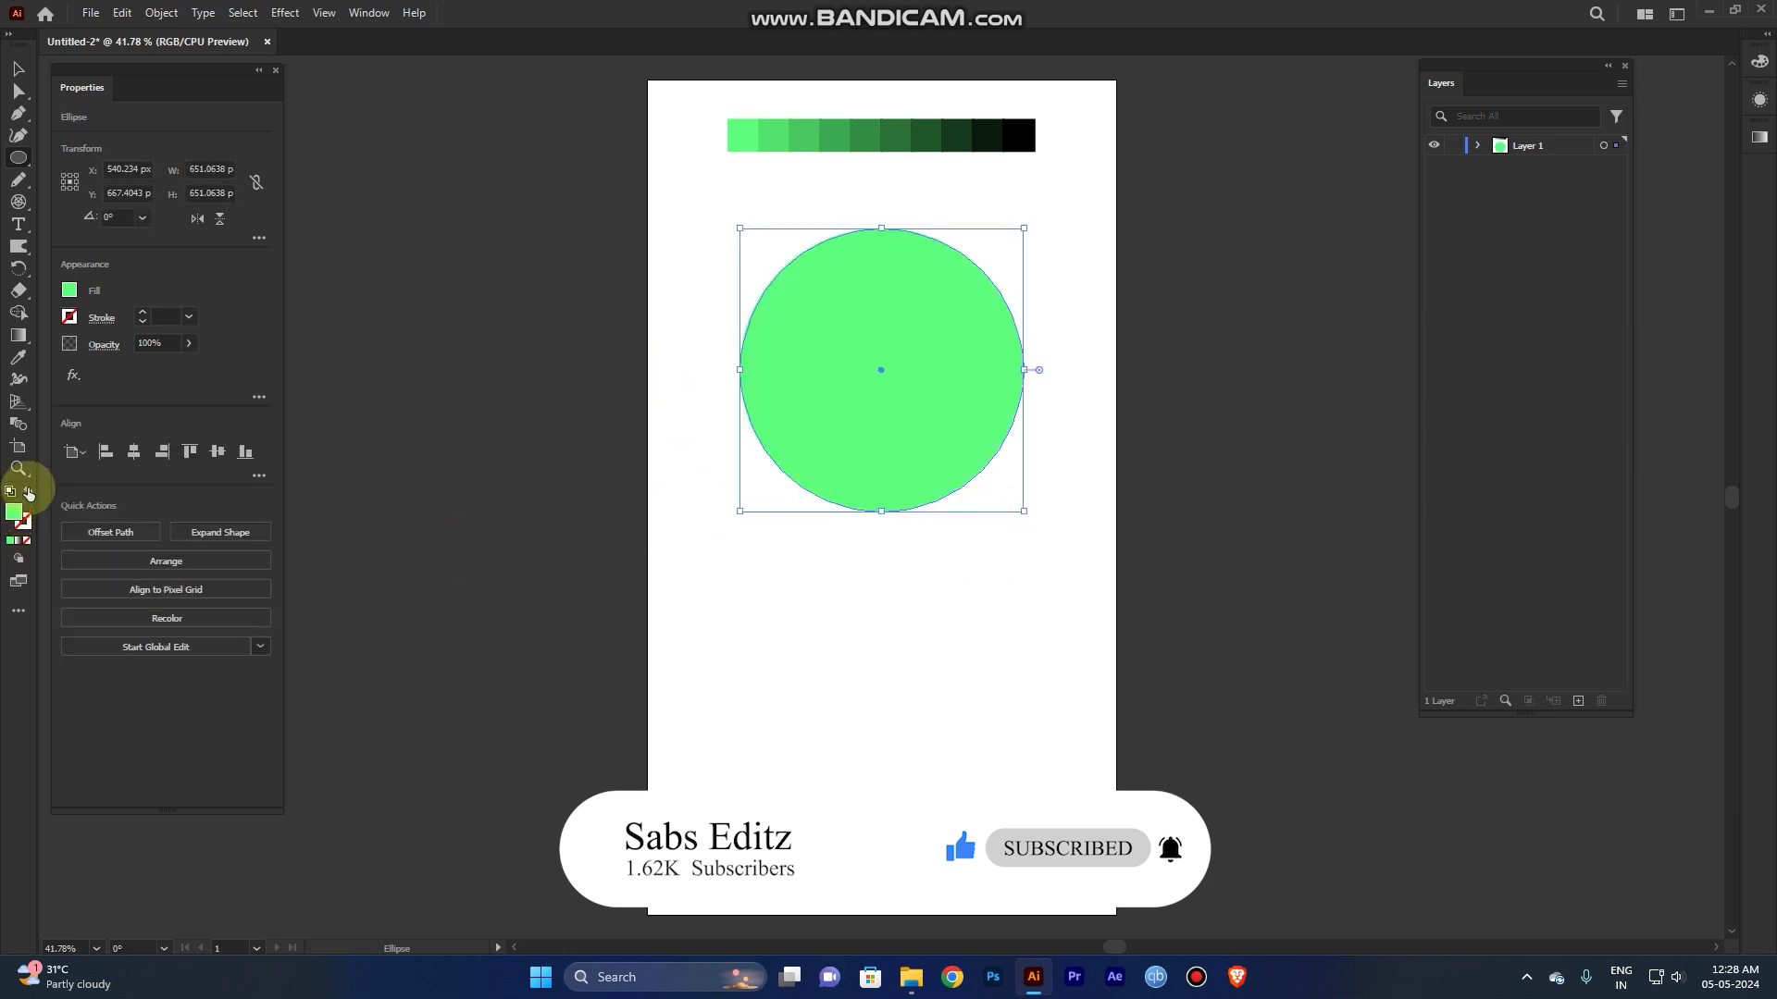
{"action": "left_click", "coordinate": [28, 492]}
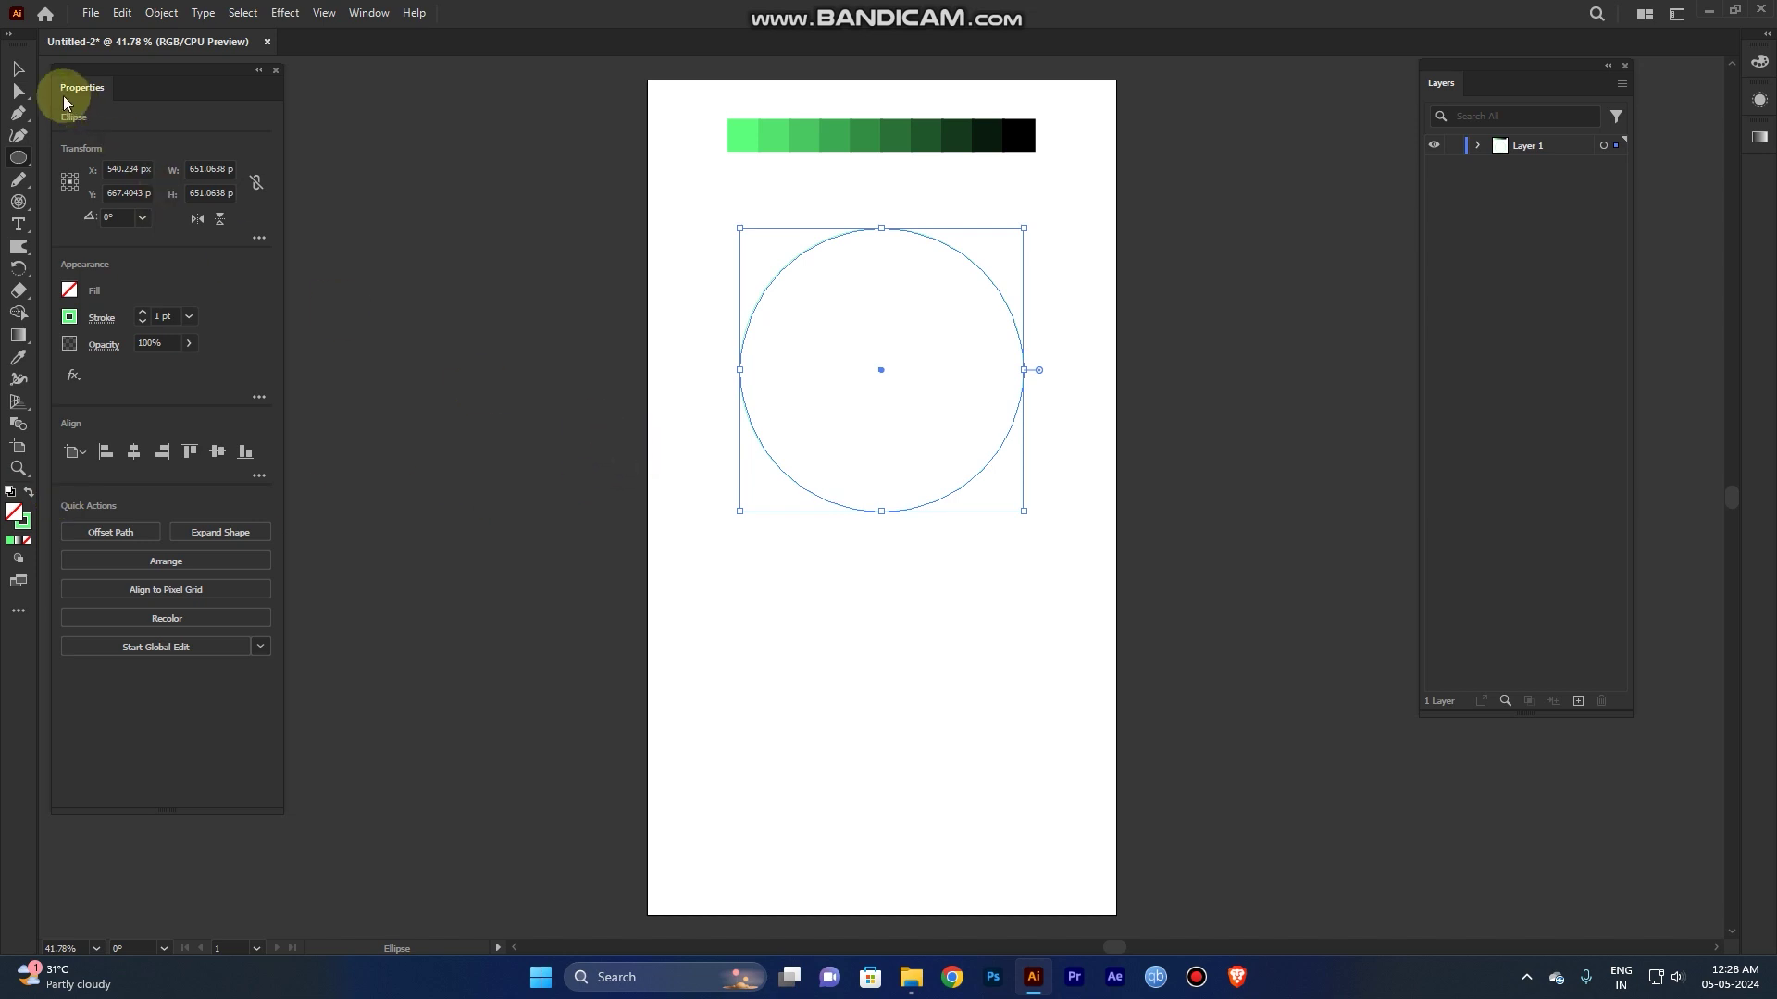
{"action": "left_click", "coordinate": [20, 69]}
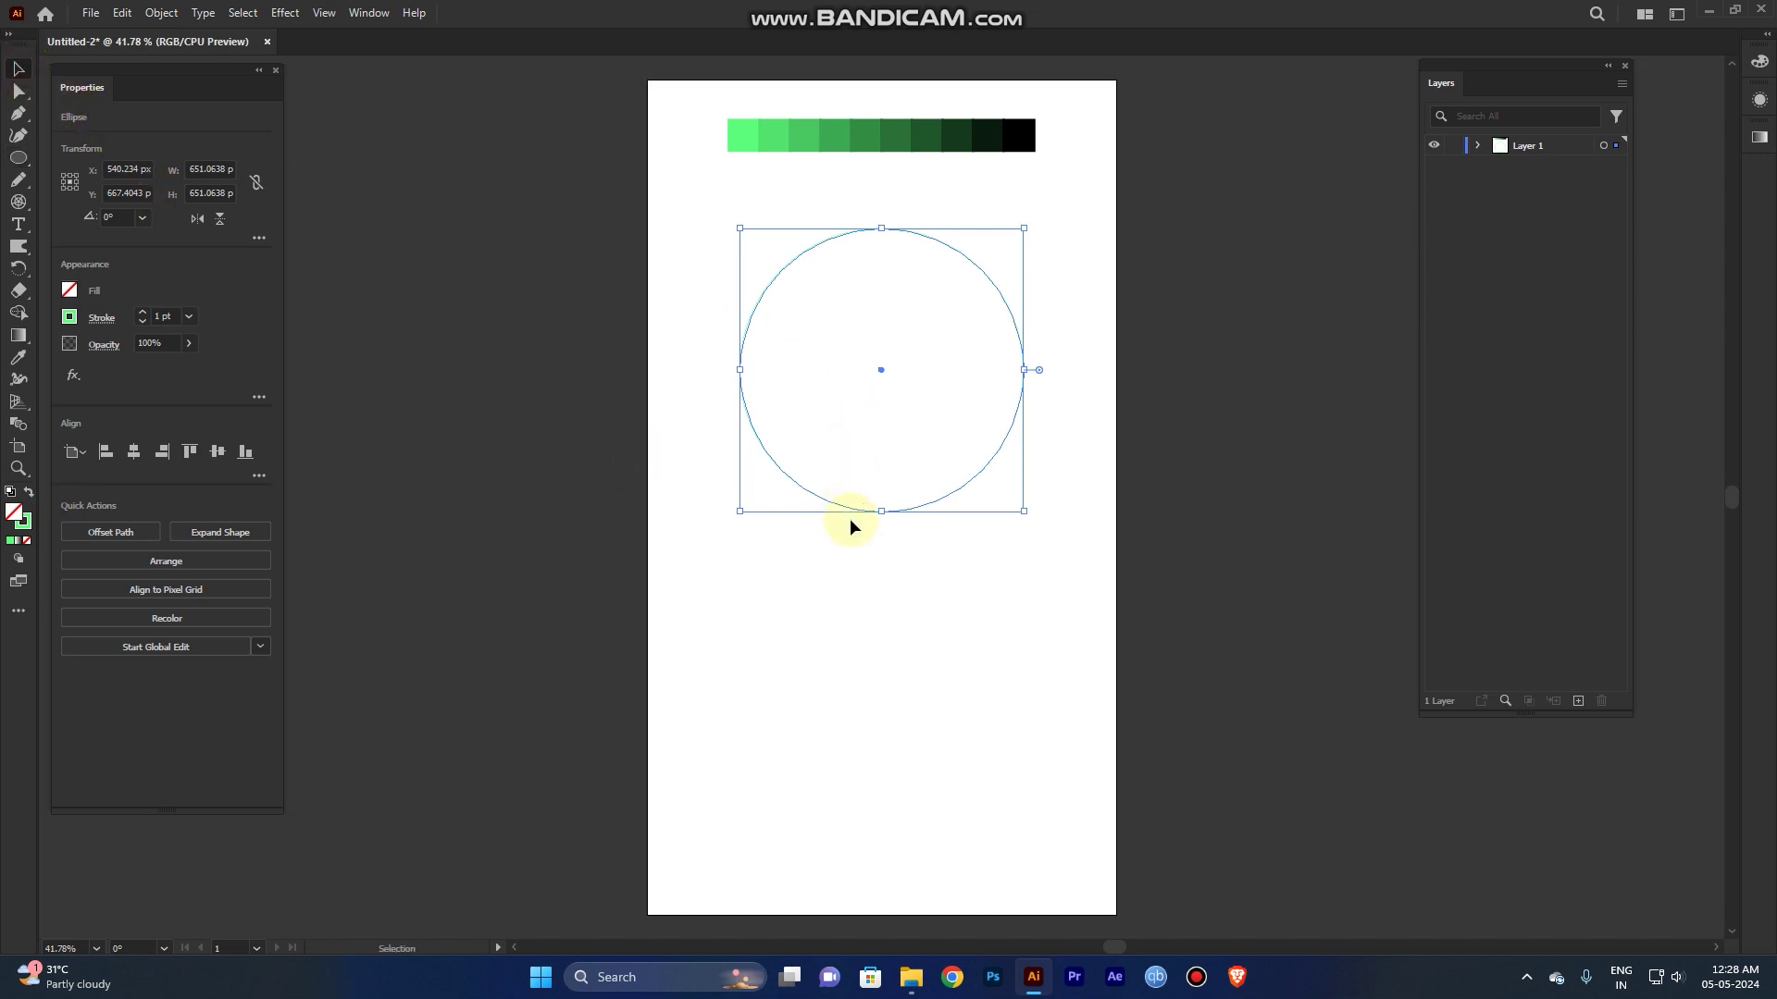
{"action": "left_click", "coordinate": [874, 541]}
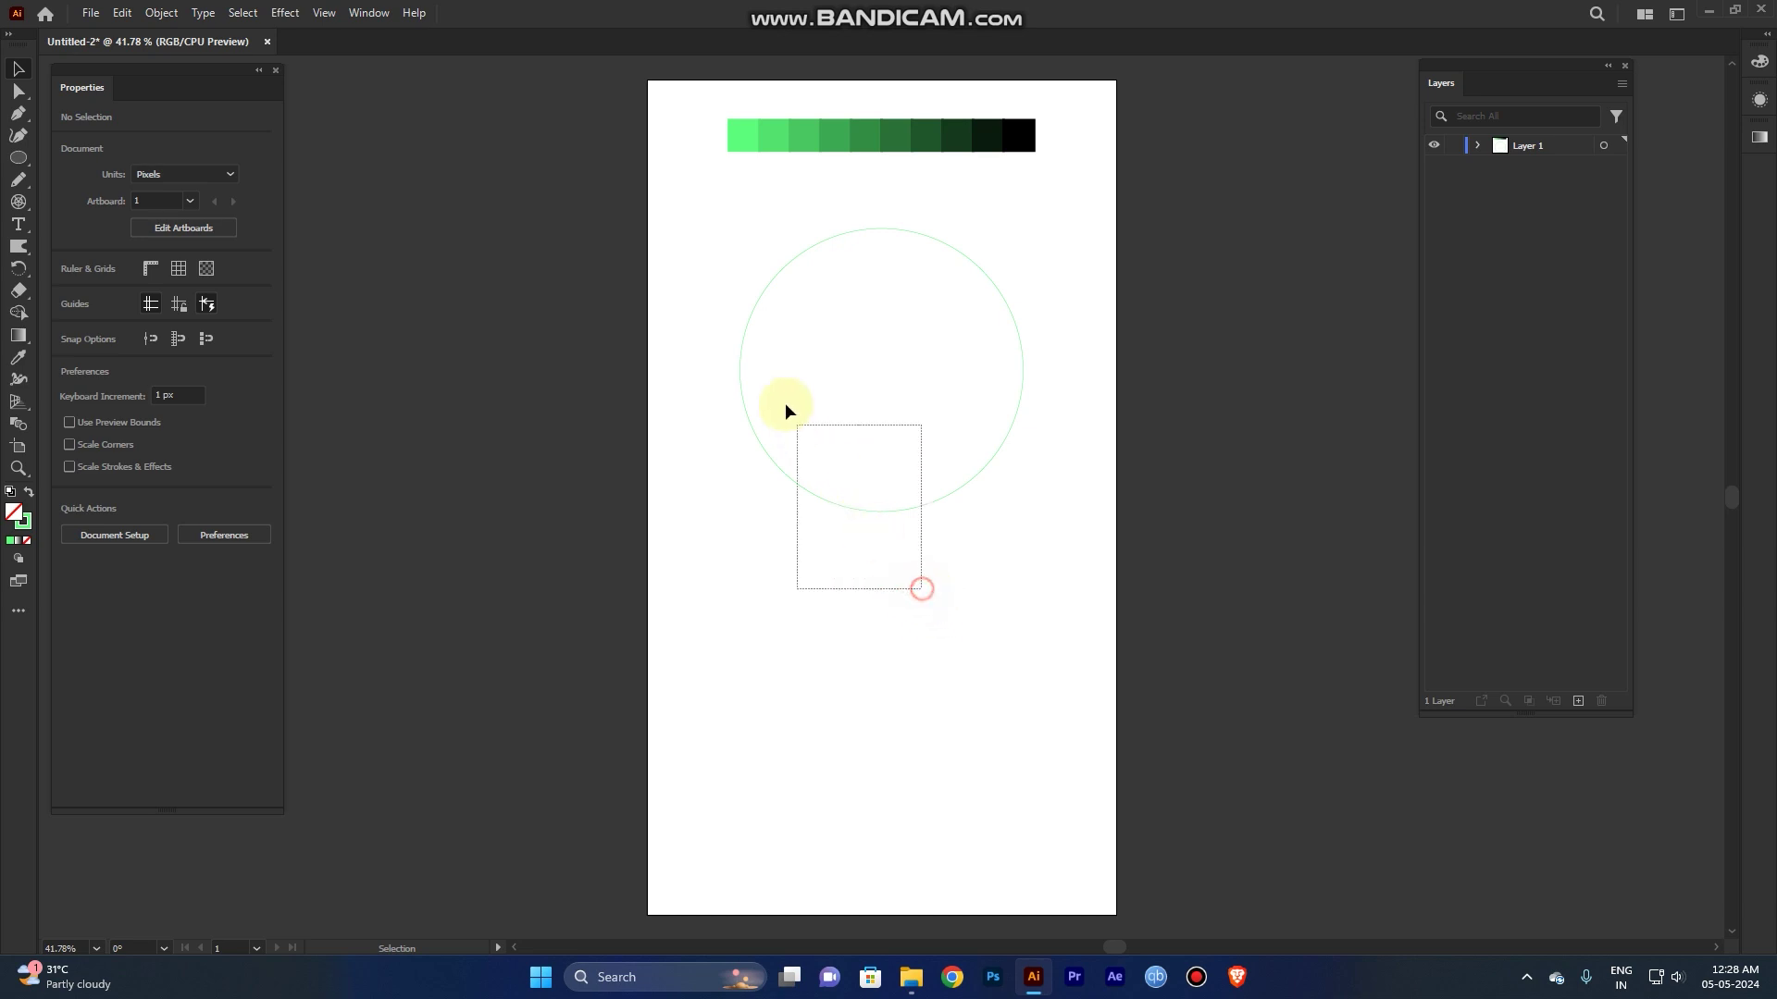
{"action": "left_click", "coordinate": [751, 373]}
{"action": "left_click", "coordinate": [780, 680]}
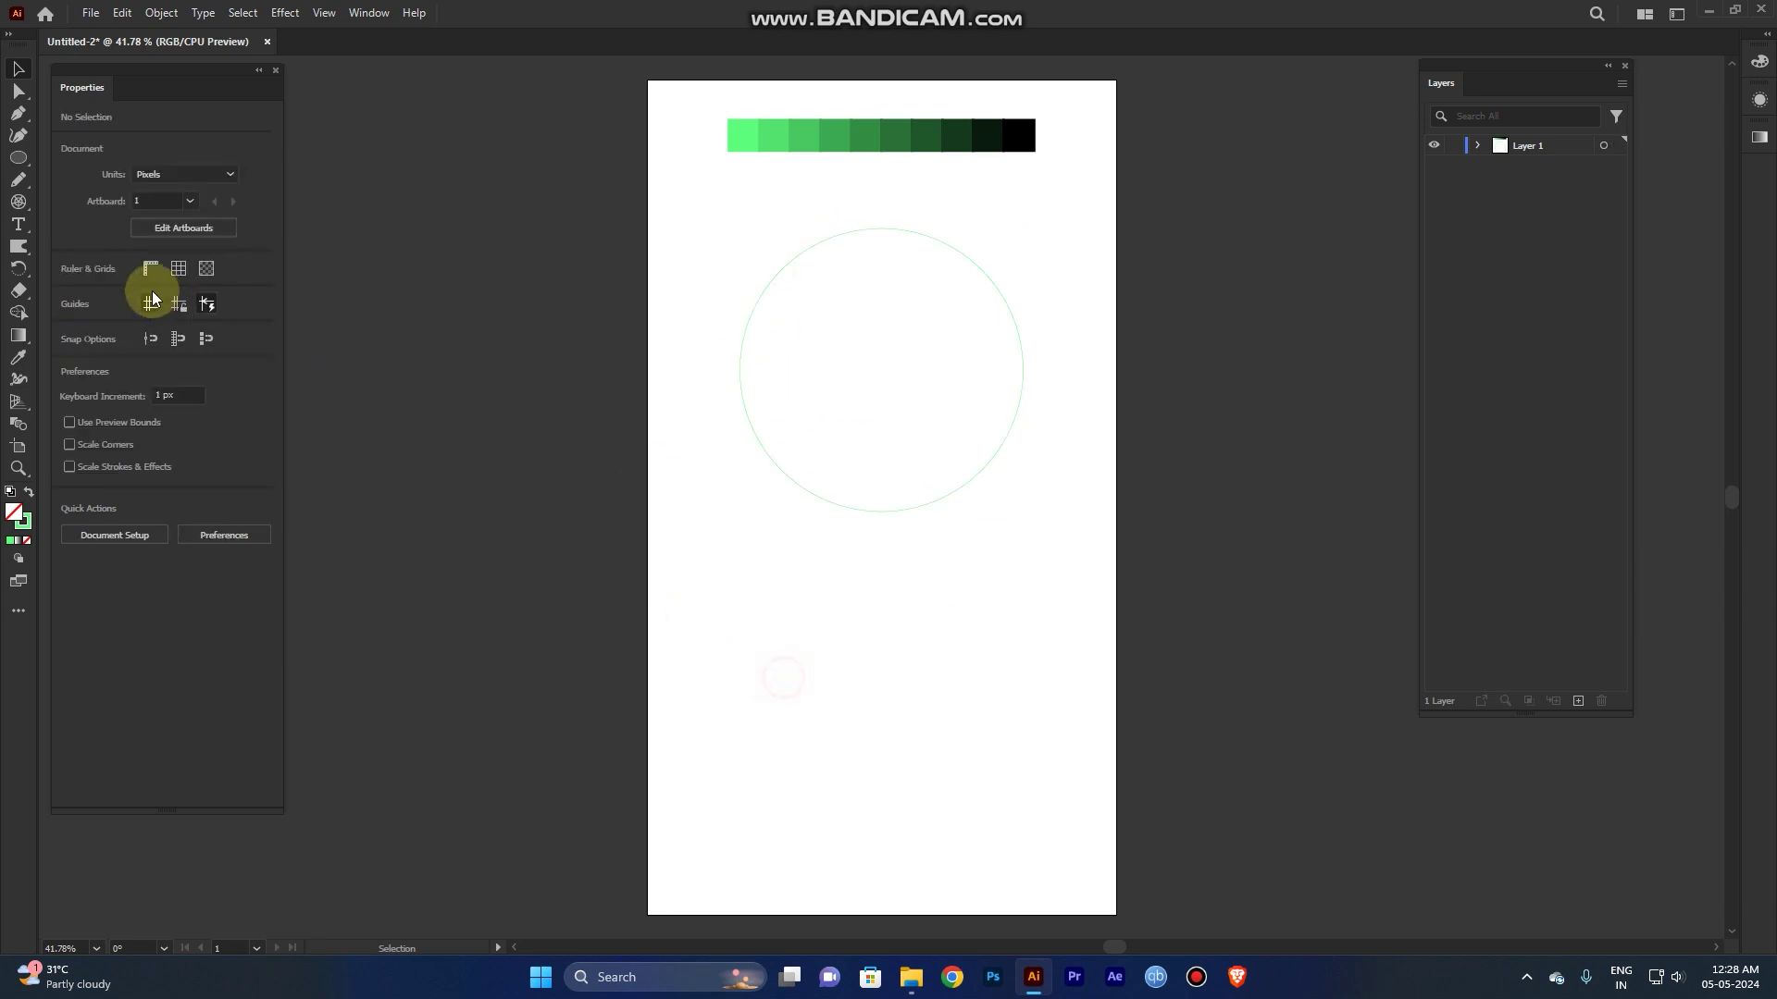
{"action": "left_click", "coordinate": [19, 226]}
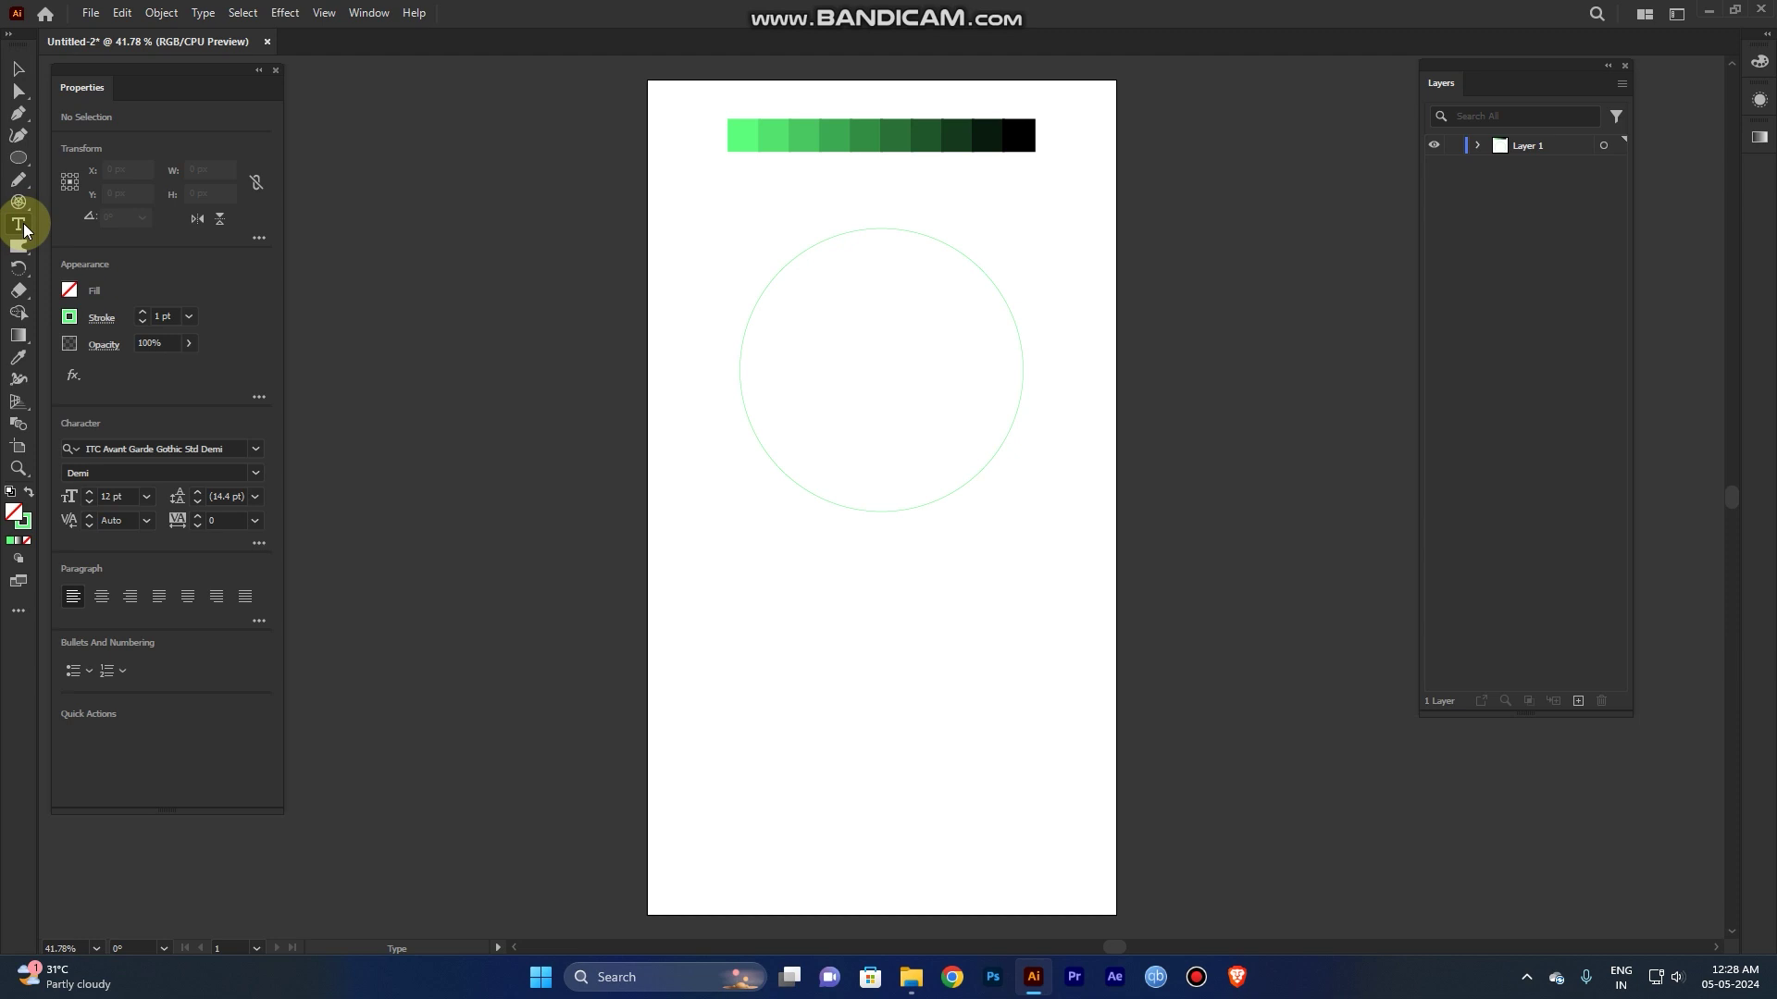
Step: Type 'Circle' below the circle and scale it up from its centre into large lettering
{"action": "left_click", "coordinate": [760, 576]}
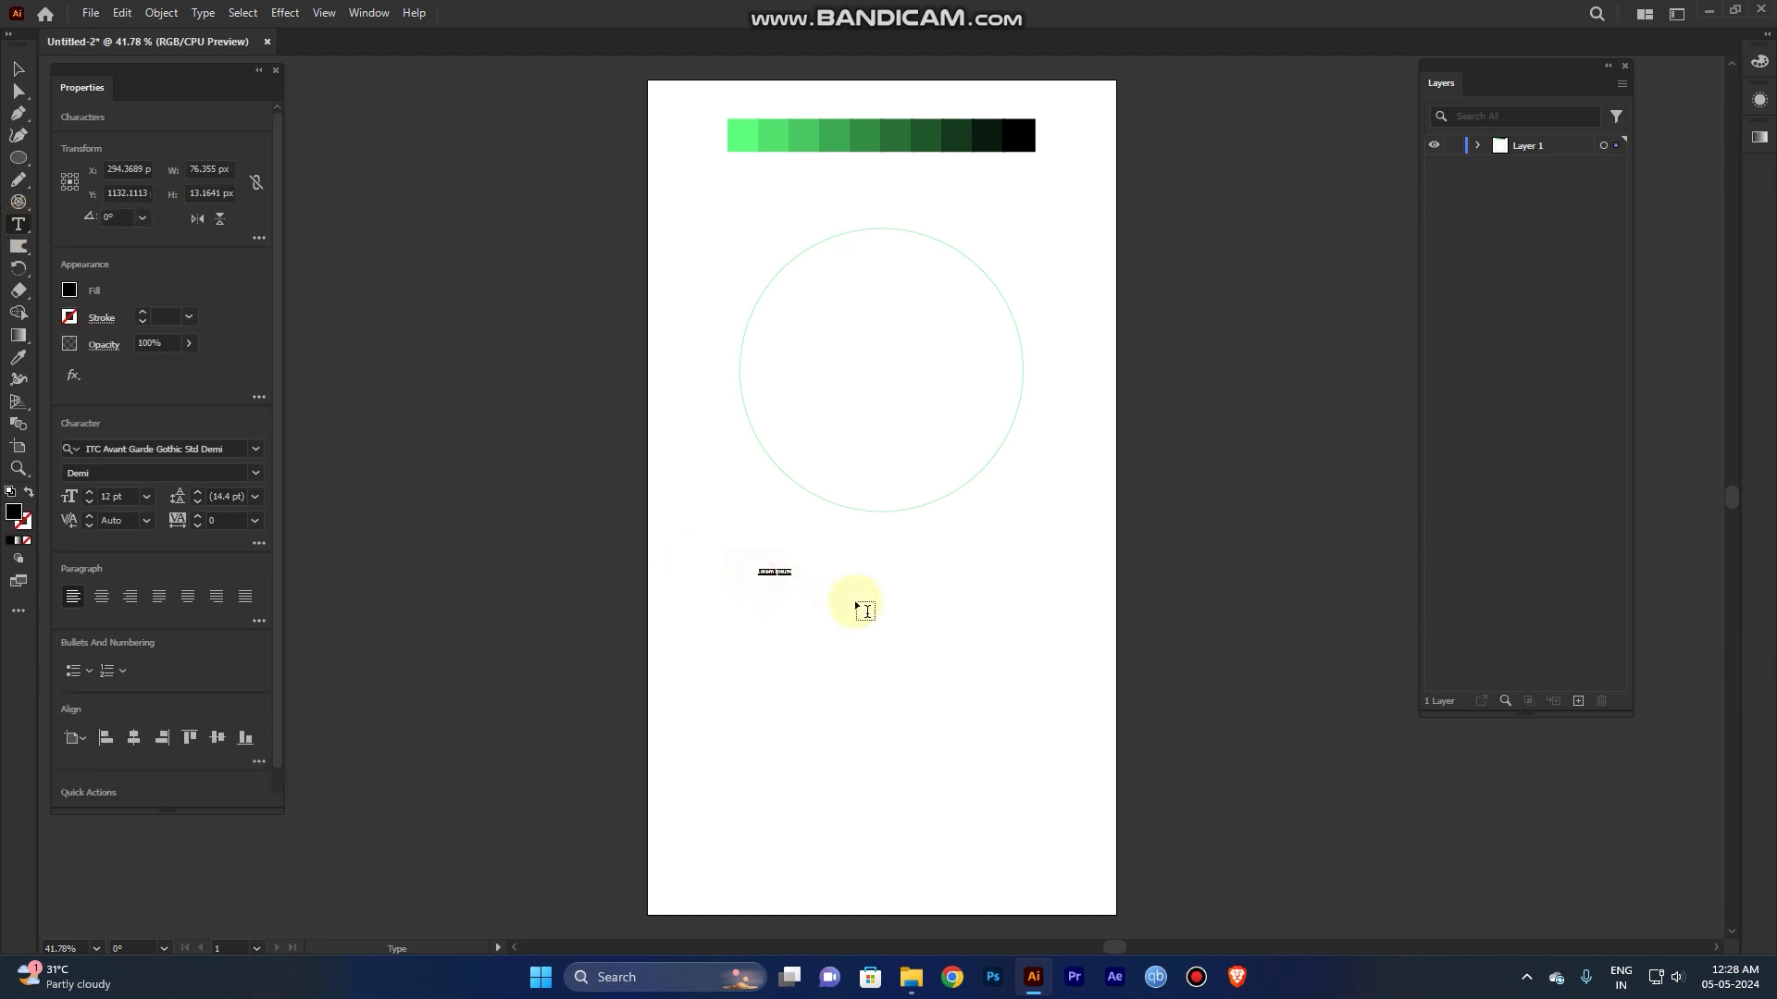
{"action": "type", "text": "Circ"}
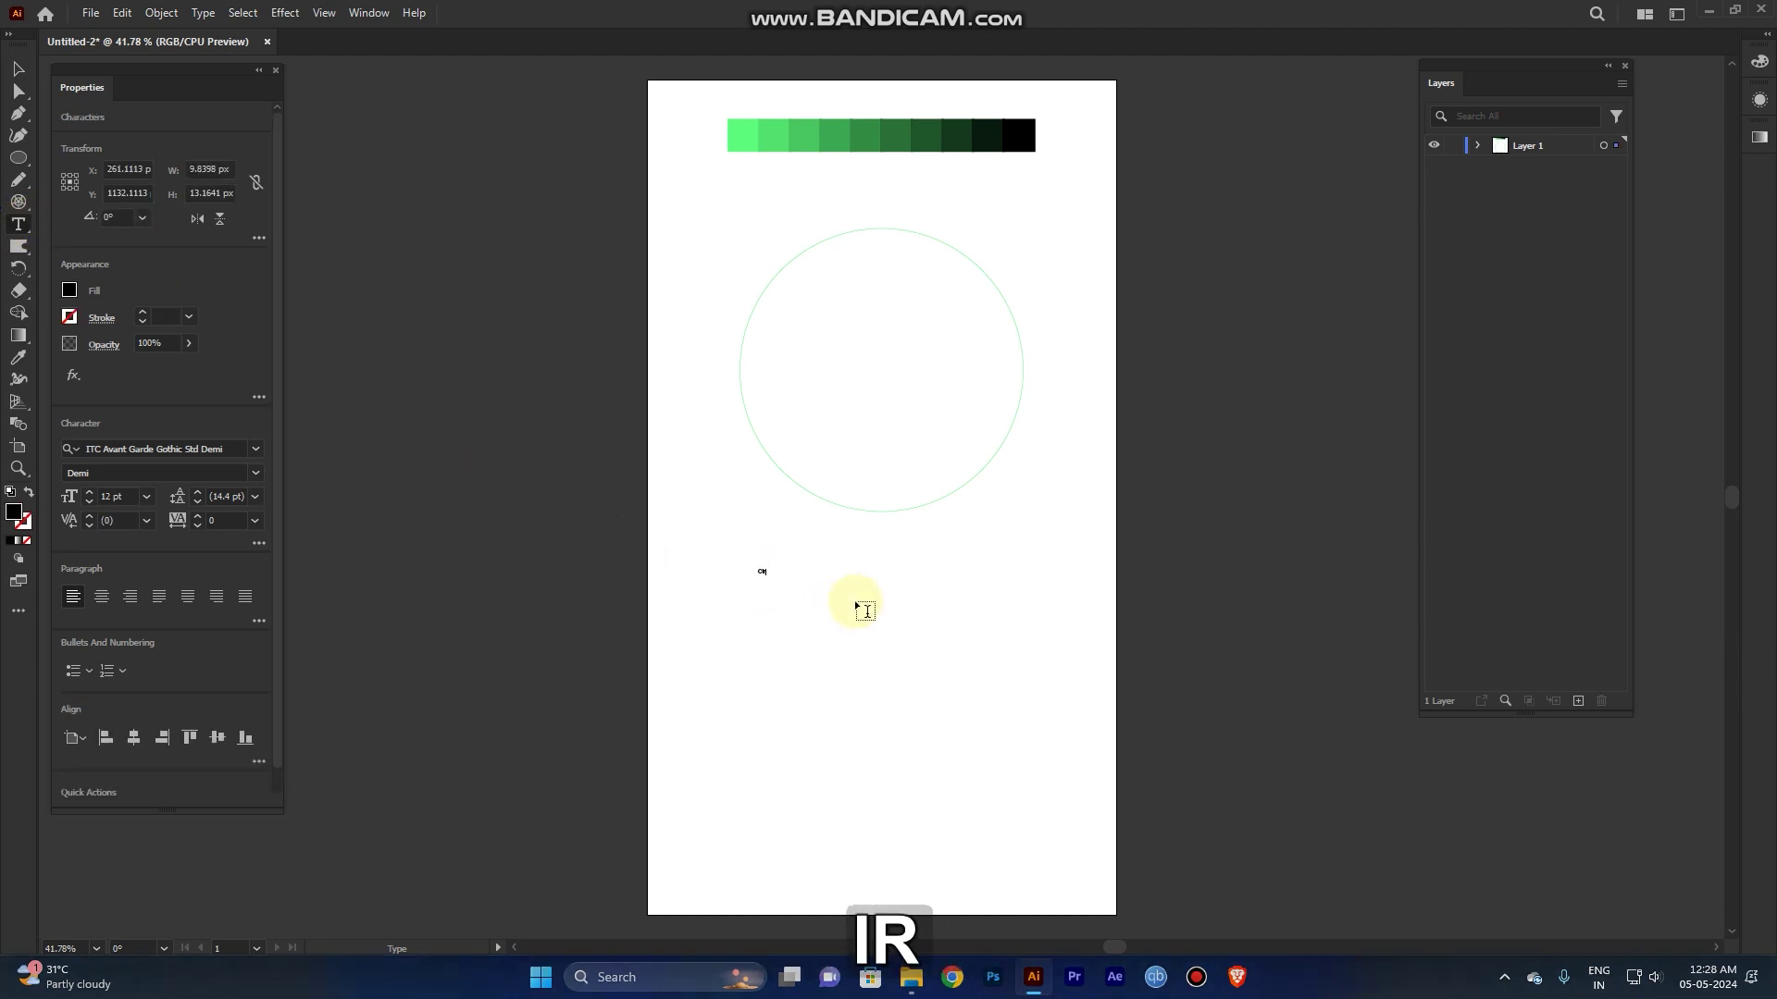
{"action": "type", "text": "le"}
{"action": "left_click", "coordinate": [19, 69]}
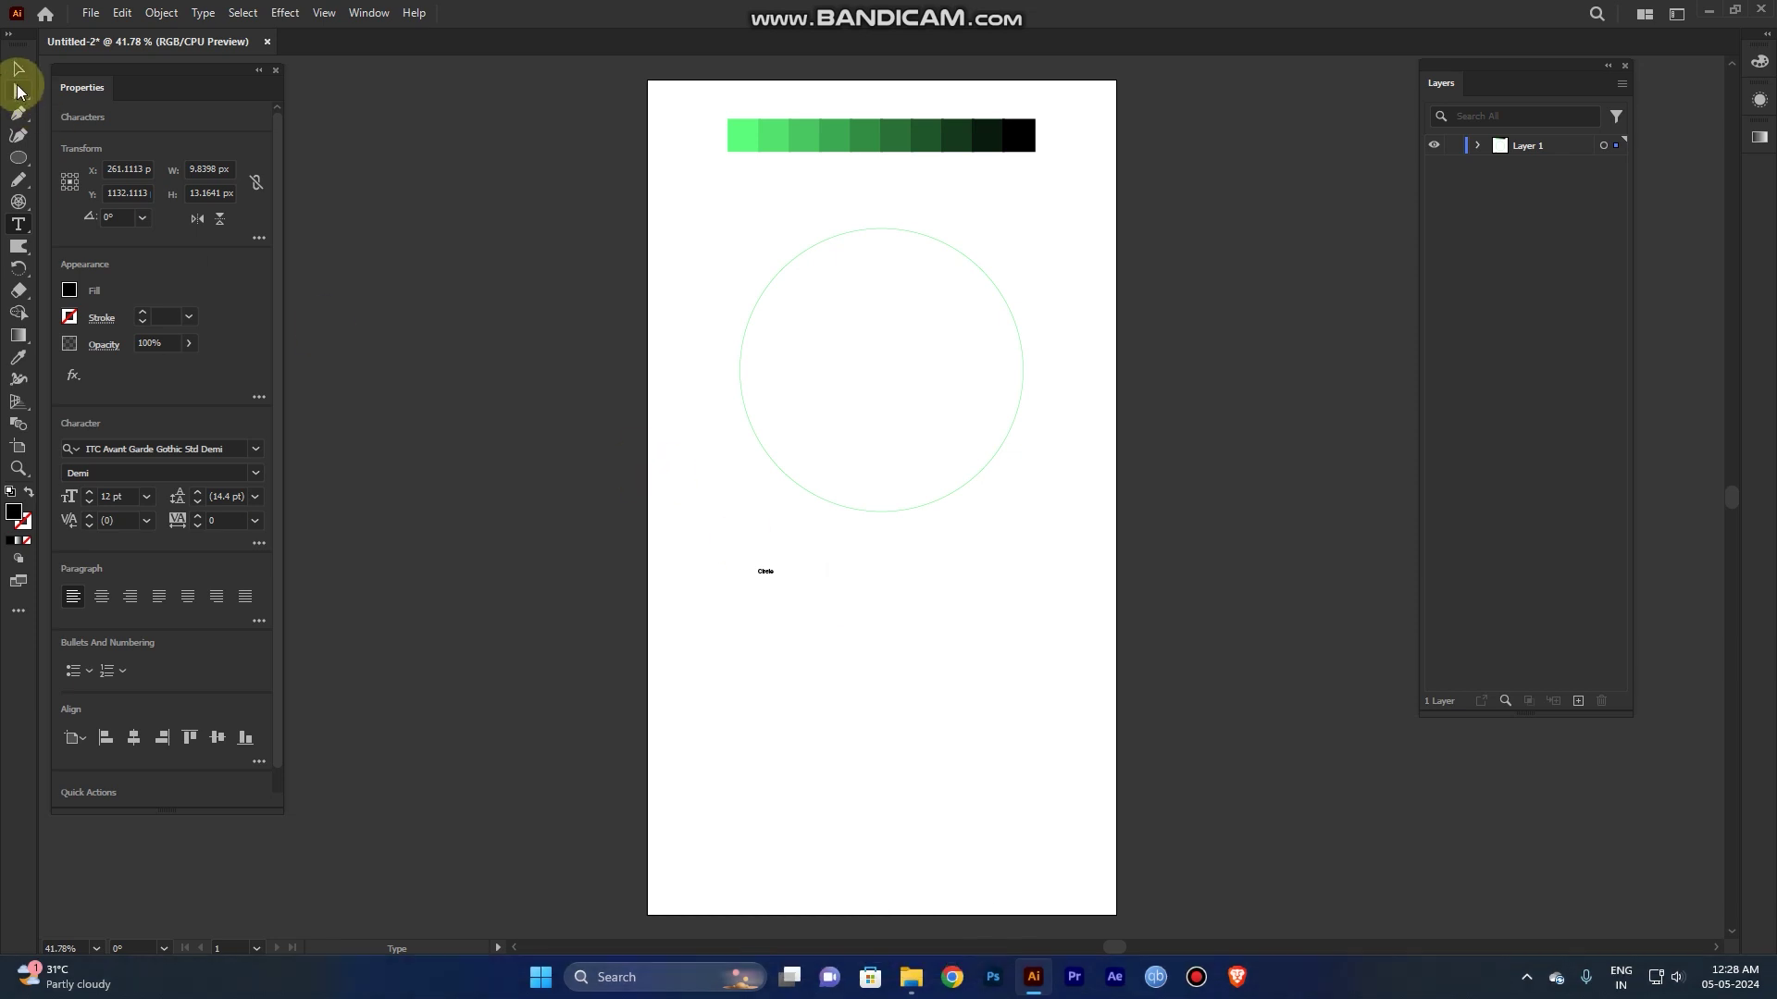
{"action": "left_click_drag", "start_coordinate": [775, 580], "coordinate": [915, 649]}
Step: Duplicate the Circle text twice downward into a three-line stack and select all three lines
{"action": "key", "text": "alt"}
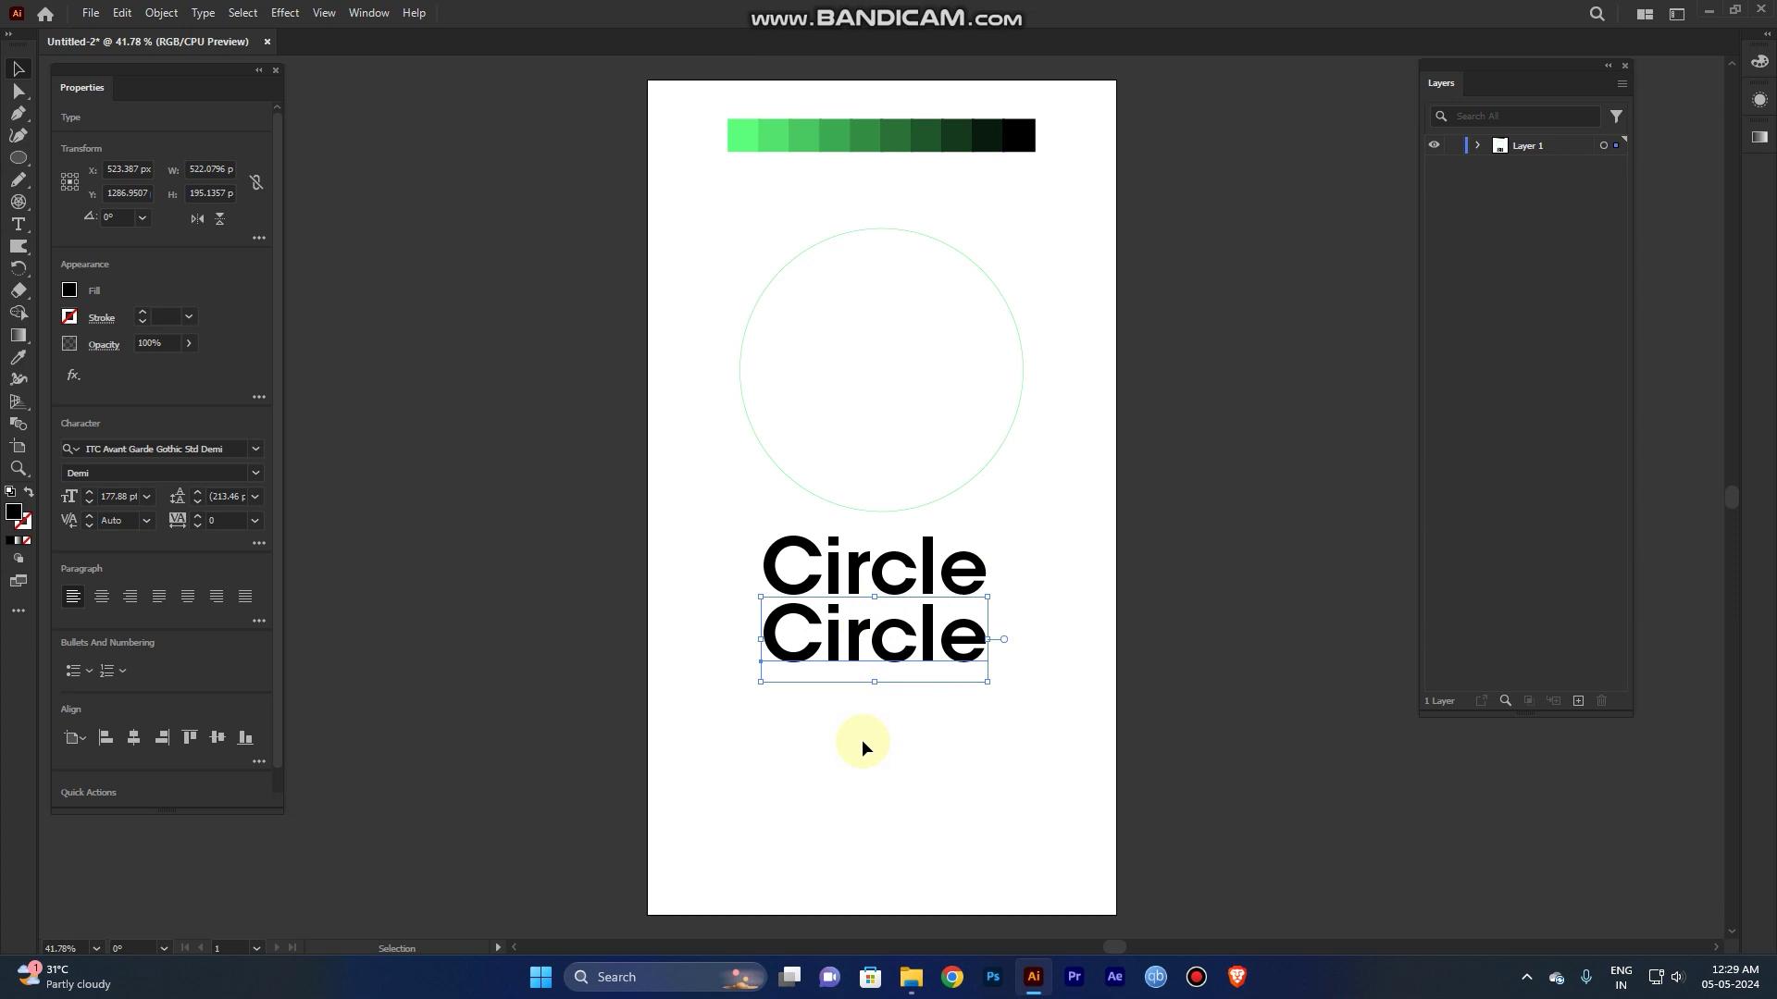
{"action": "key", "text": "ctrl"}
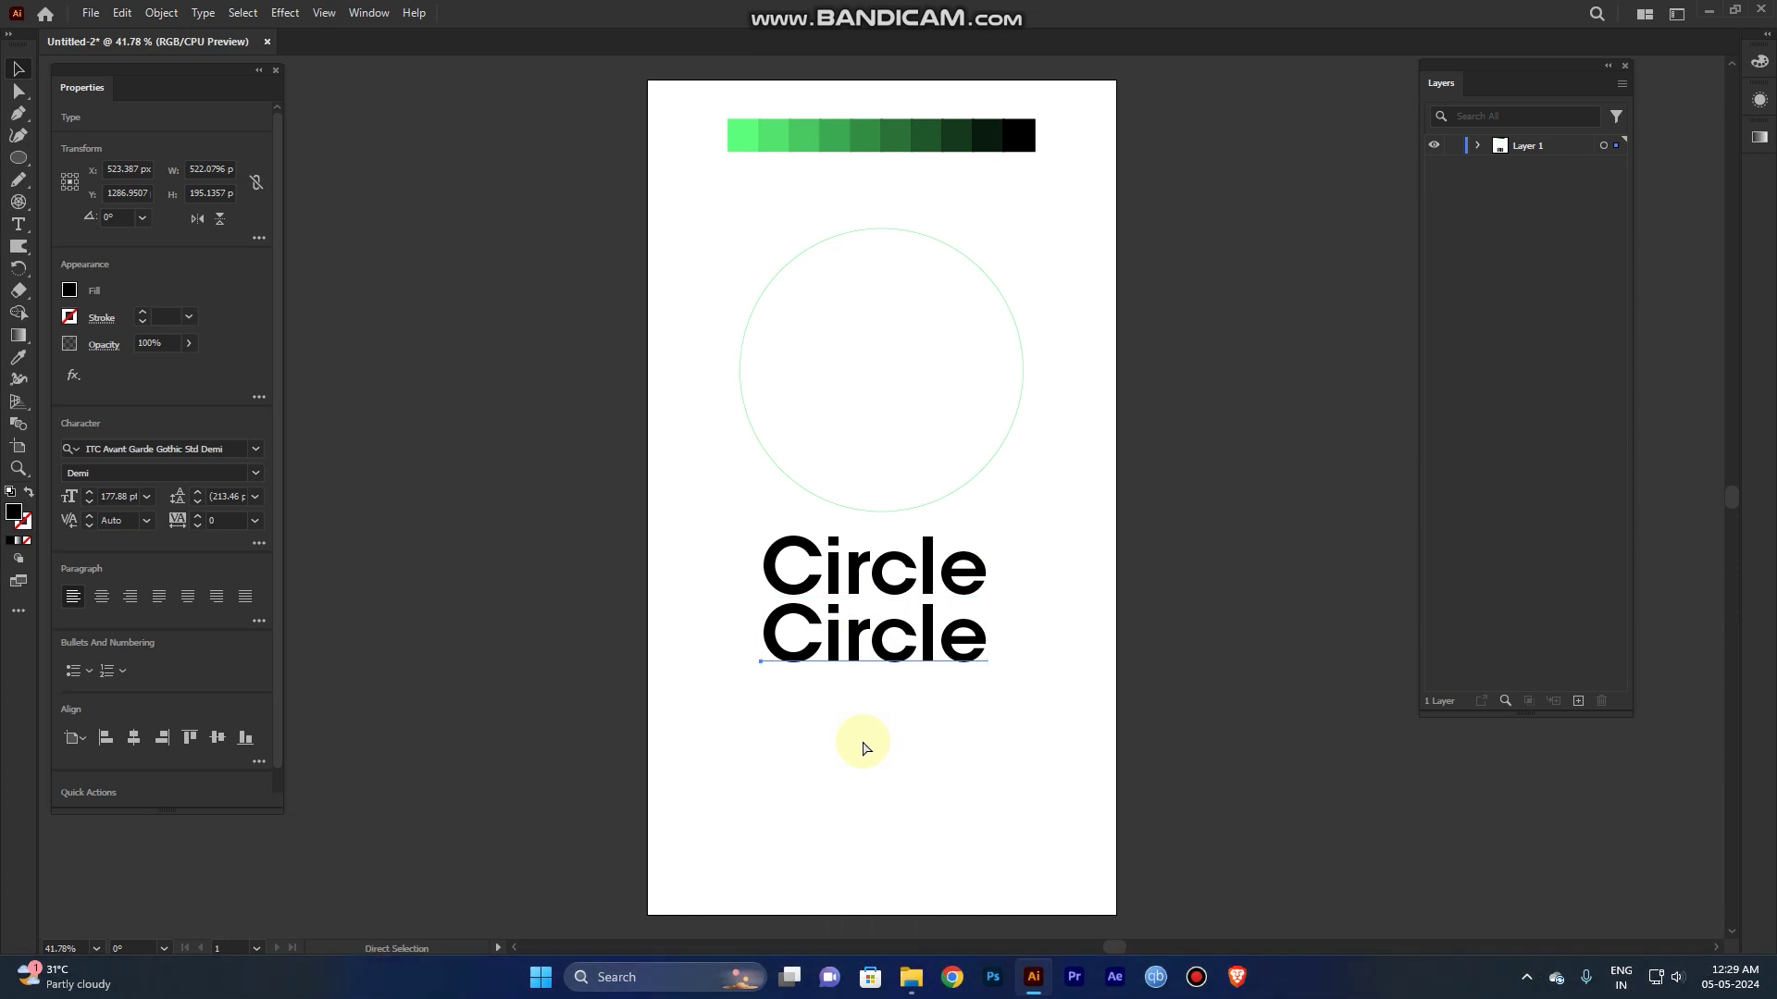
{"action": "key", "text": "ctrl+d"}
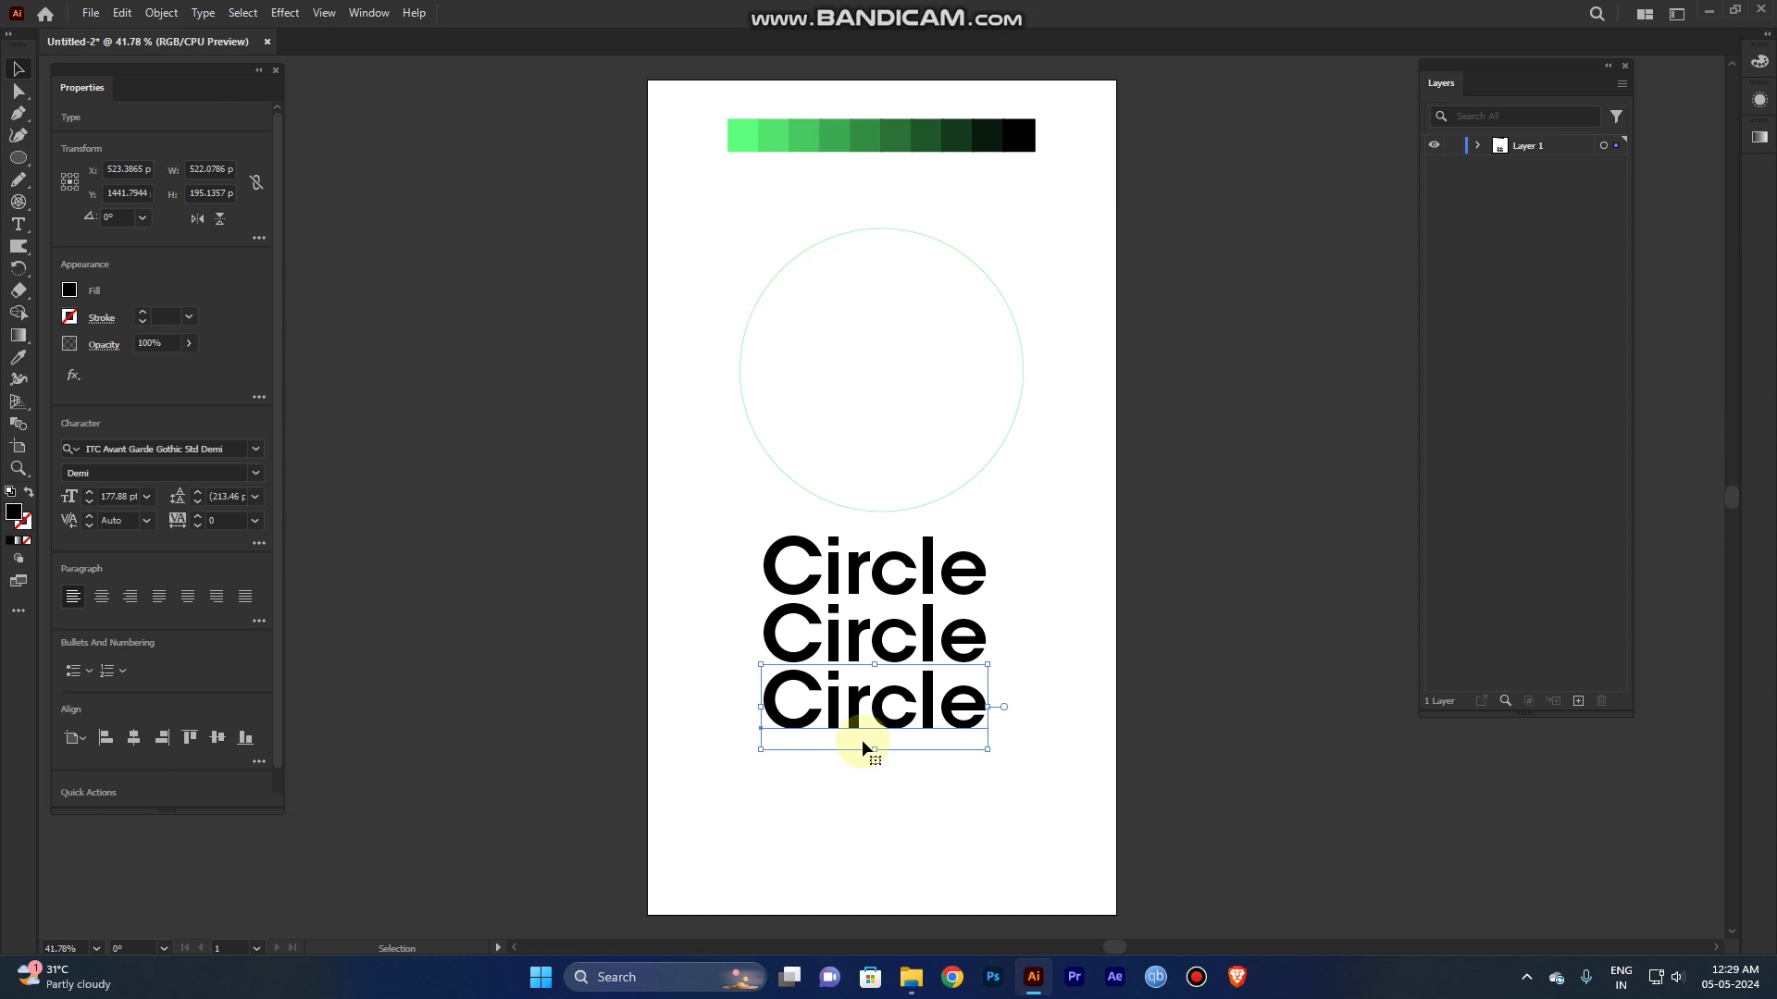
{"action": "left_click_drag", "start_coordinate": [981, 810], "coordinate": [744, 531]}
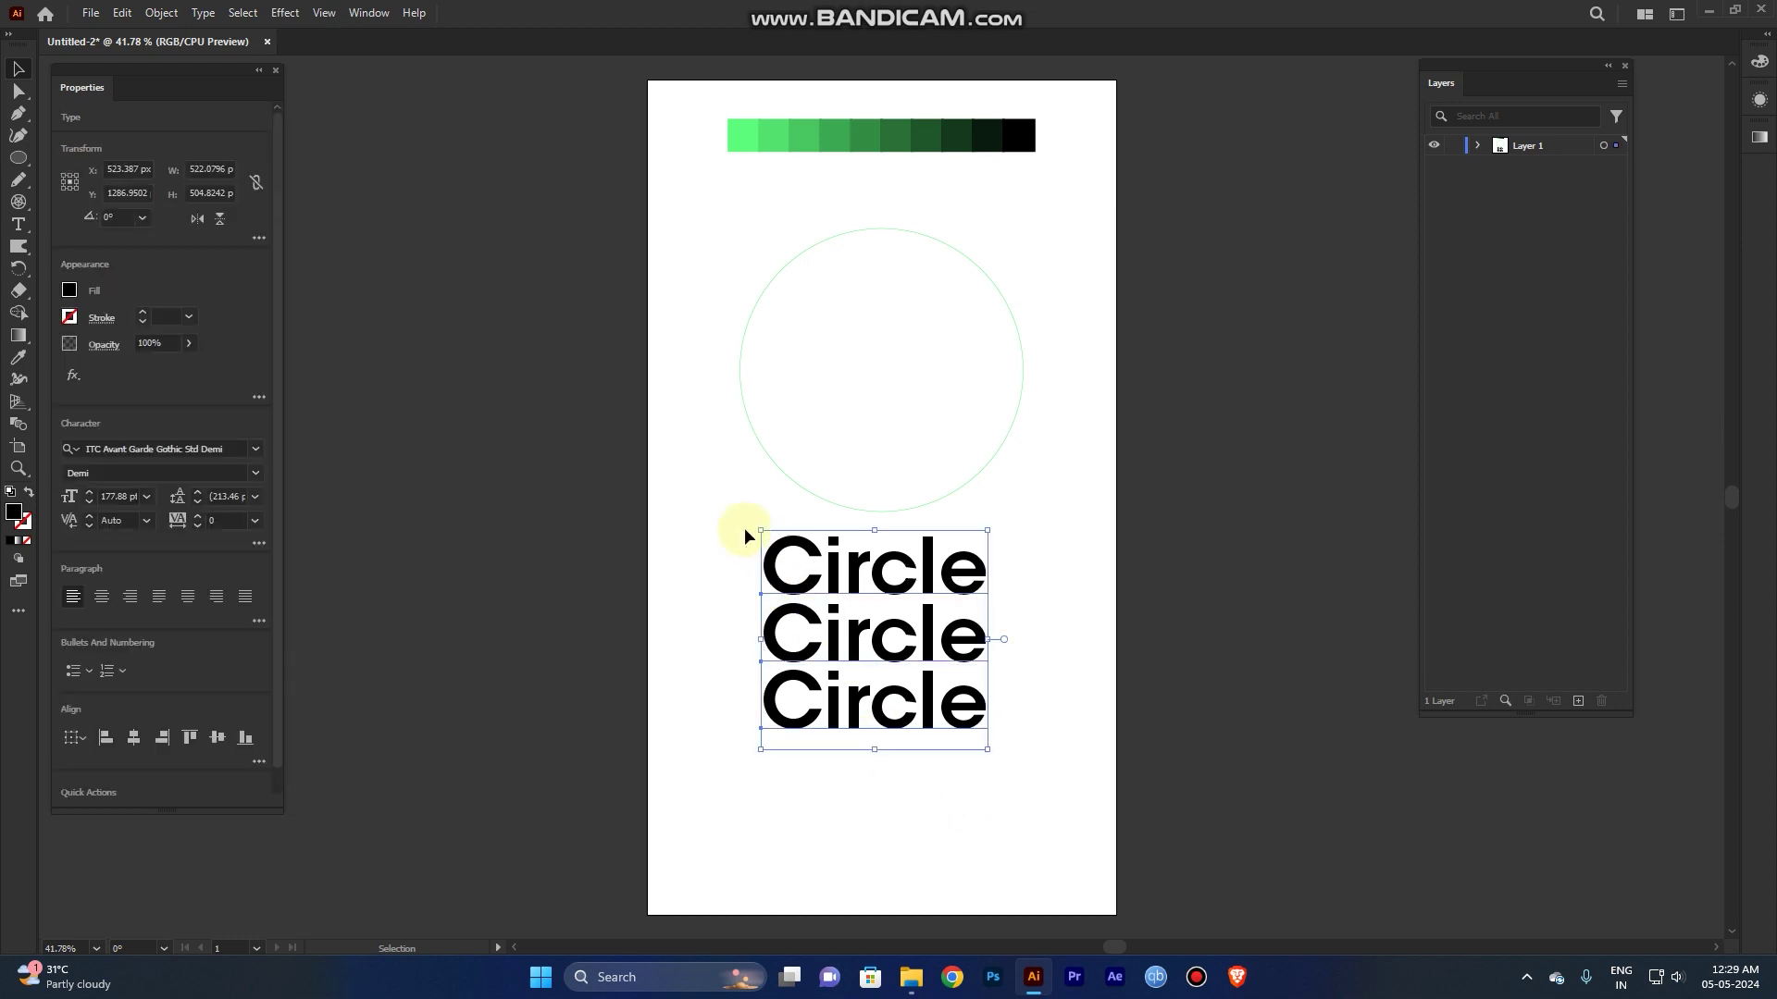
Step: Convert the three Circle lines to outlines and group them
{"action": "right_click", "coordinate": [925, 567]}
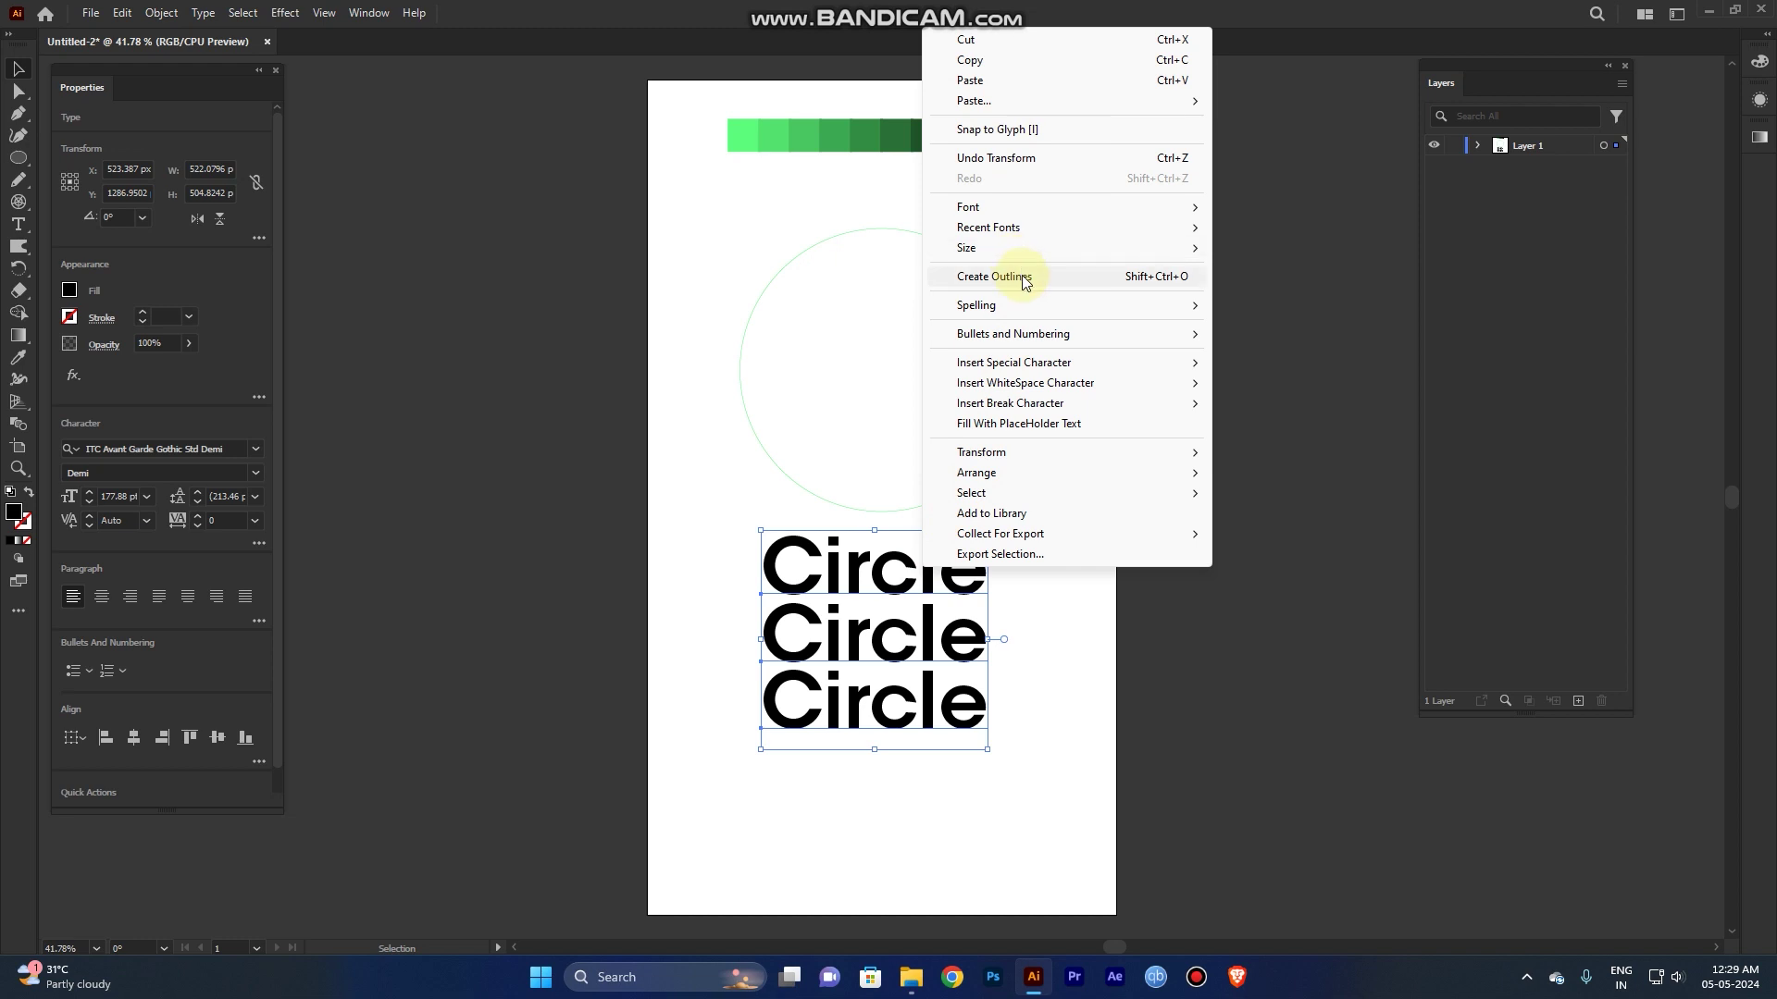
{"action": "left_click", "coordinate": [1023, 278]}
{"action": "right_click", "coordinate": [928, 578]}
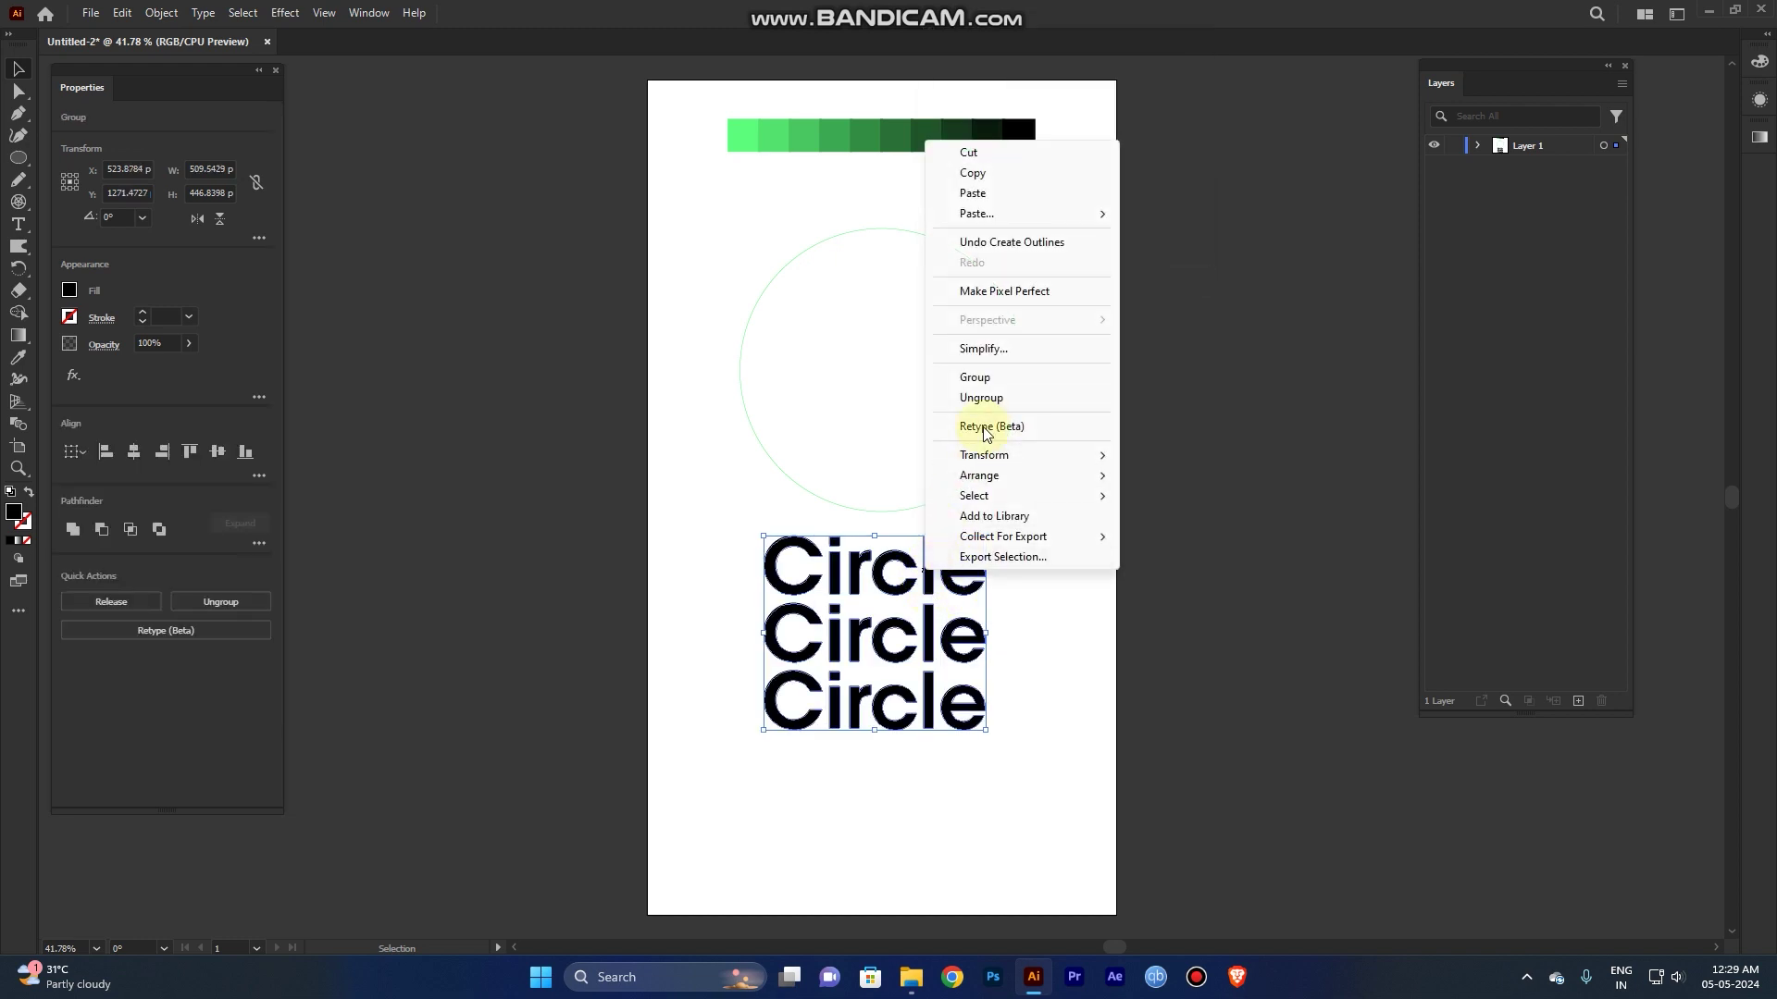
{"action": "left_click", "coordinate": [991, 385]}
Step: Select the outlined text group together with the circle
{"action": "left_click", "coordinate": [958, 789]}
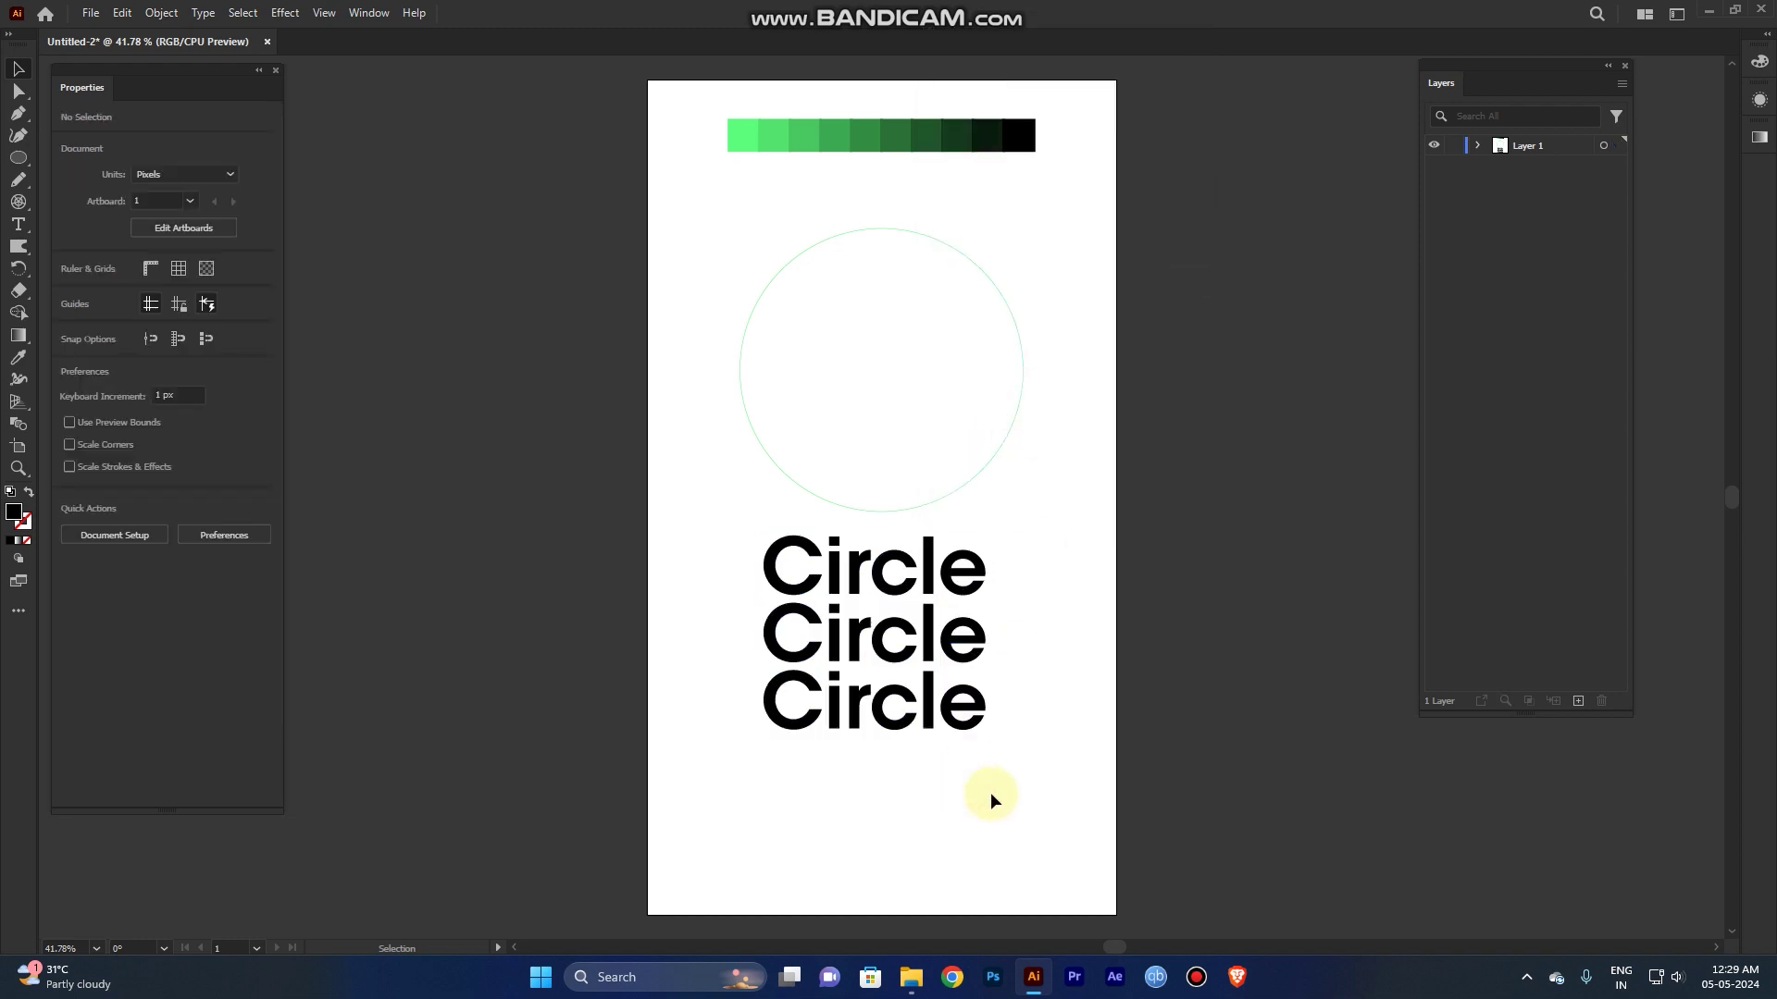
{"action": "left_click_drag", "start_coordinate": [994, 794], "coordinate": [786, 640]}
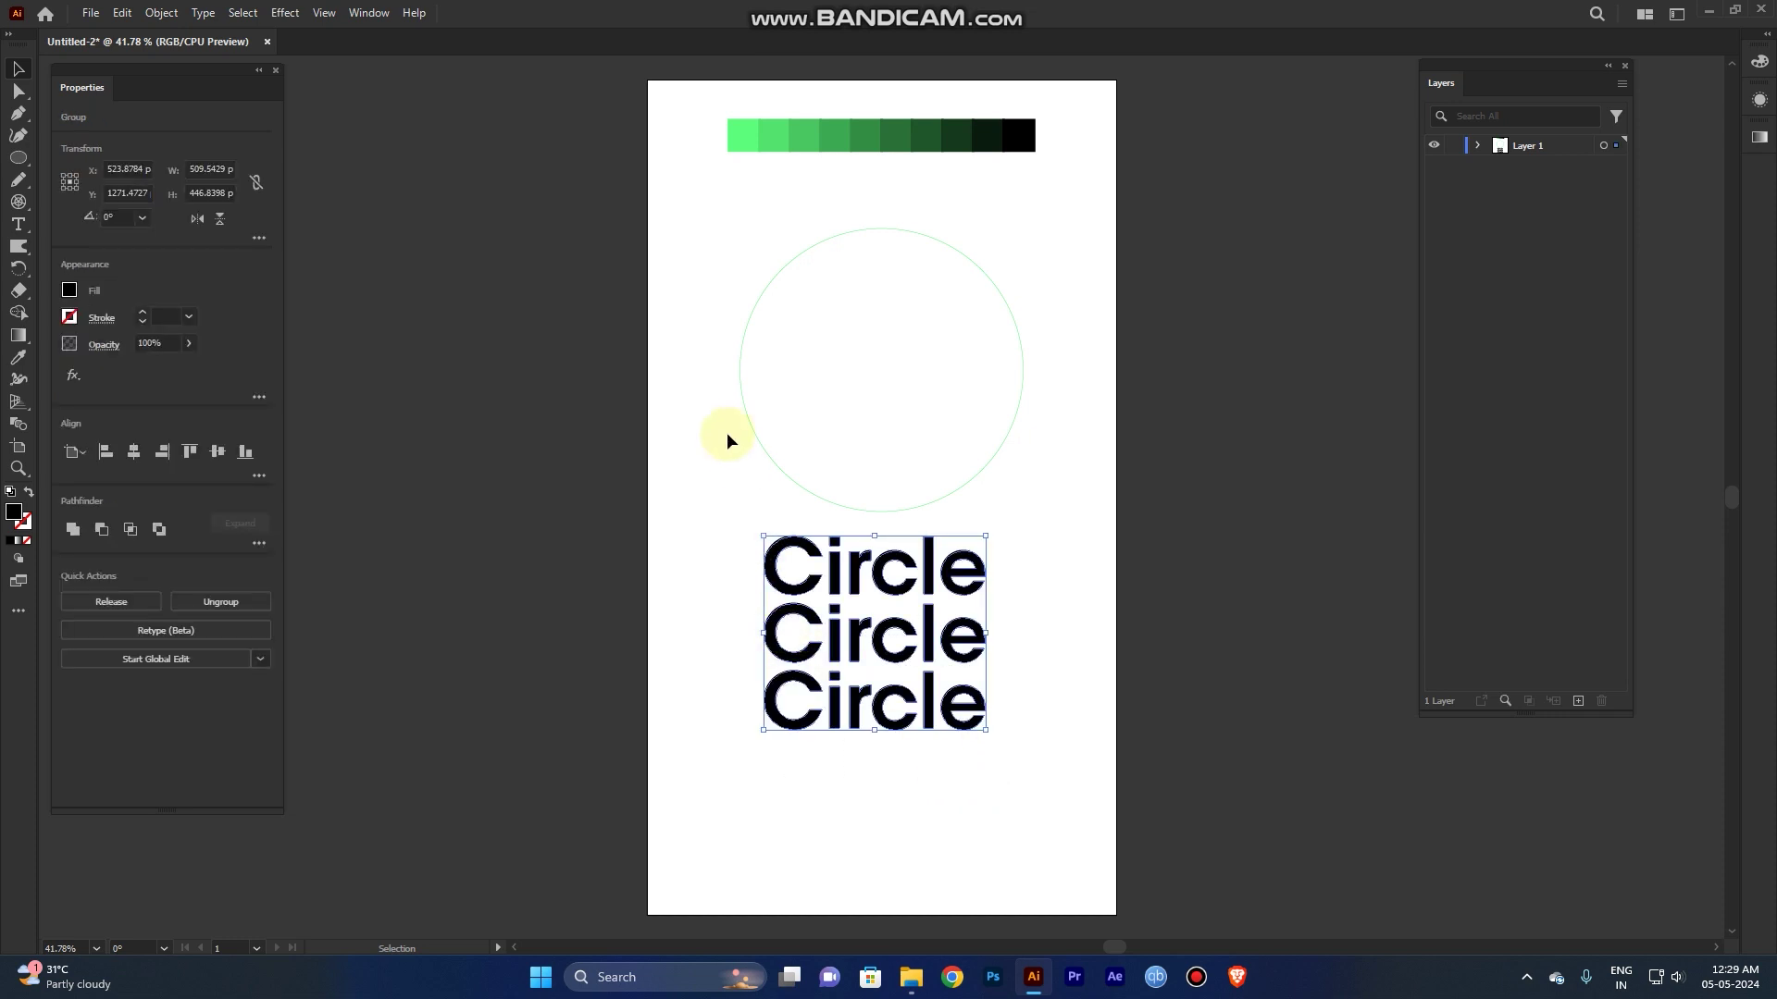
{"action": "left_click_drag", "start_coordinate": [700, 360], "coordinate": [886, 433]}
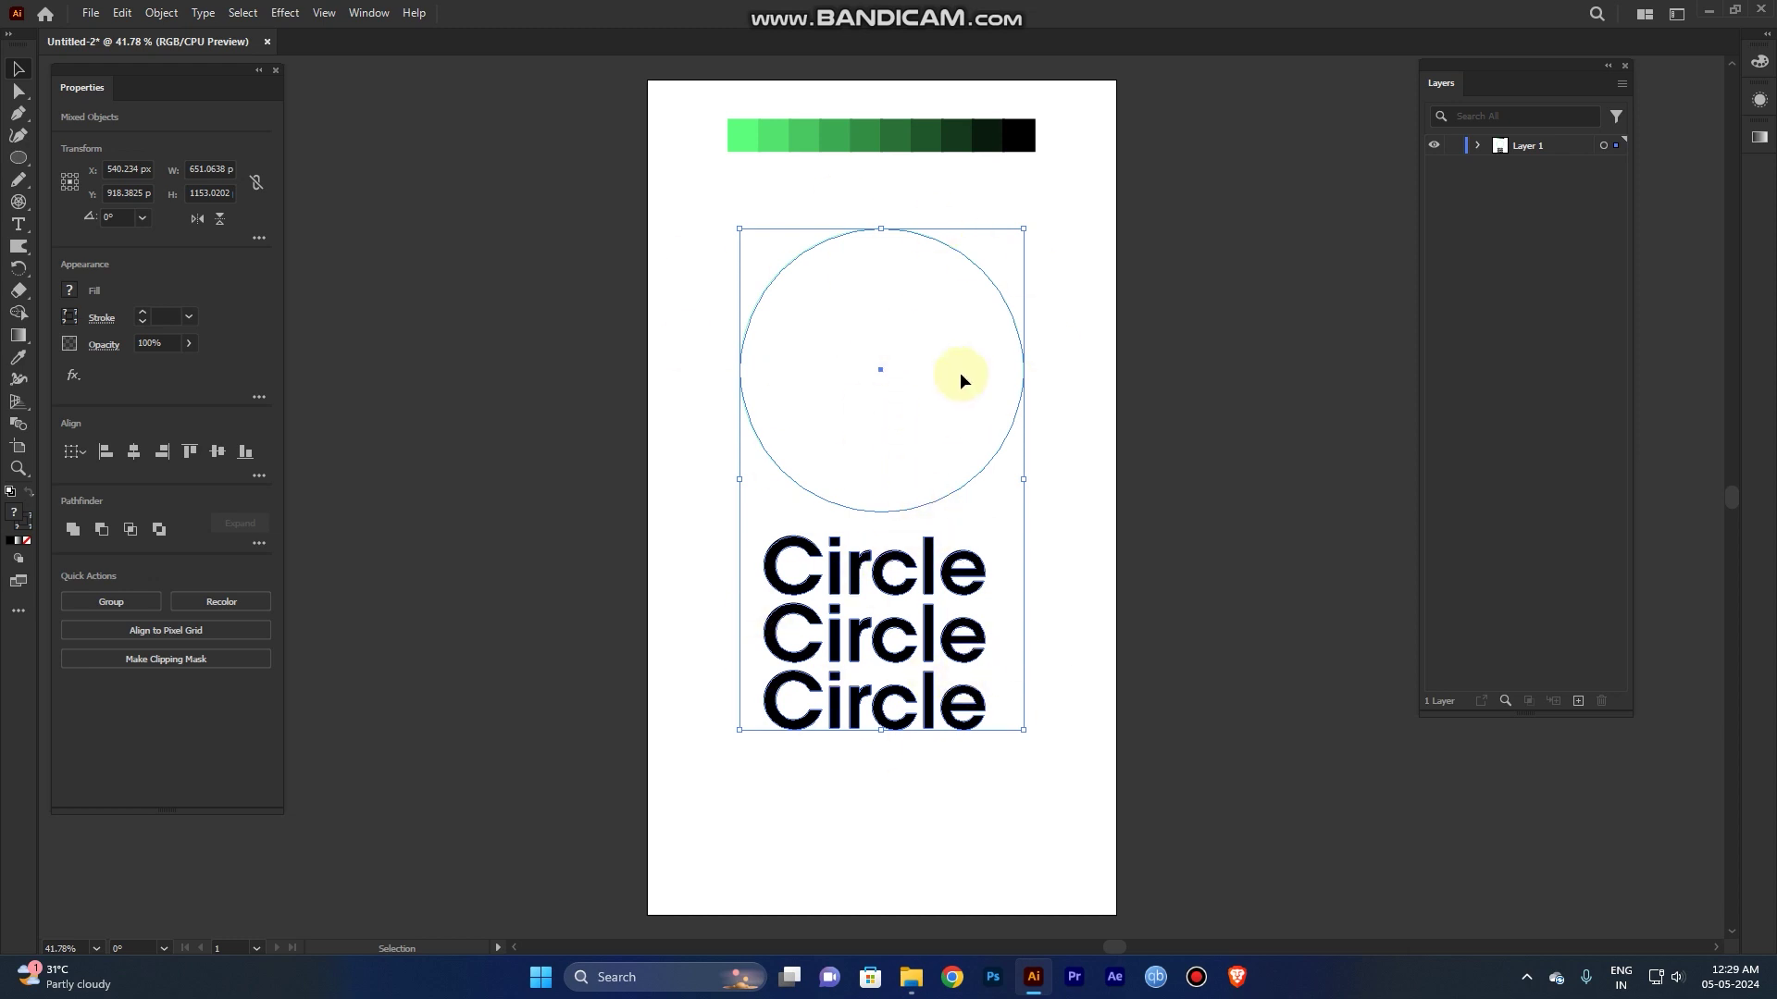
{"action": "left_click", "coordinate": [161, 12]}
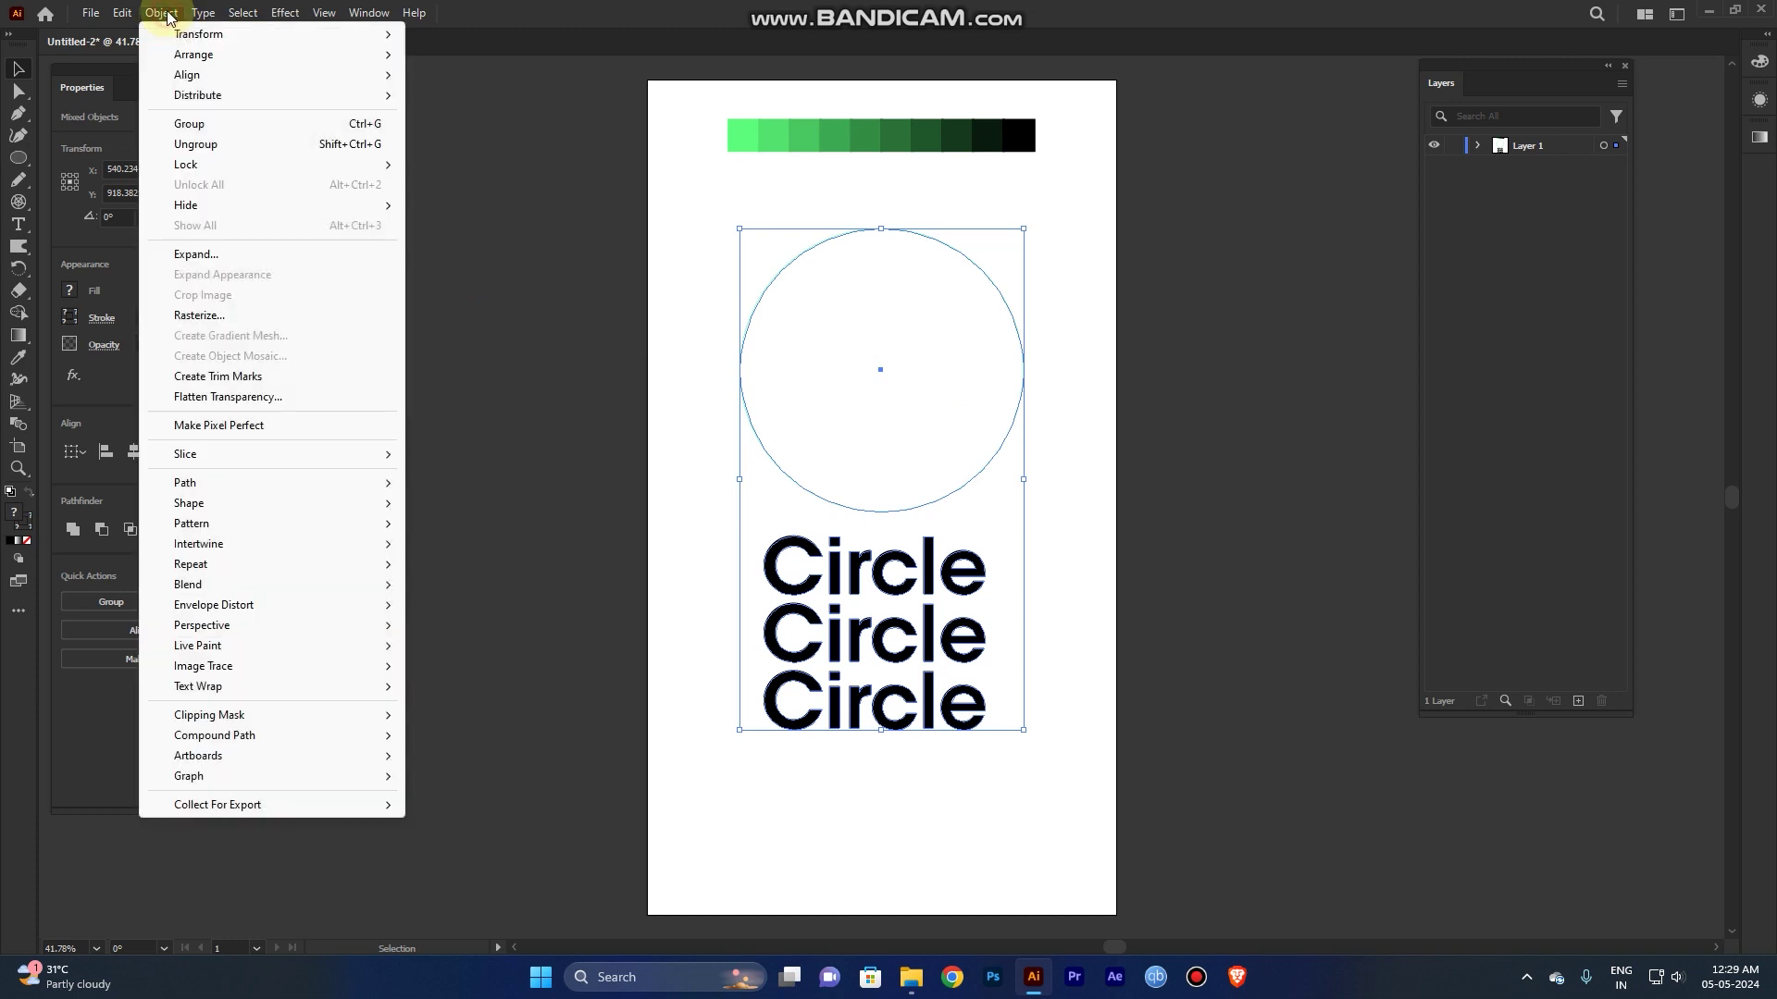
{"action": "mouse_move", "coordinate": [297, 605]}
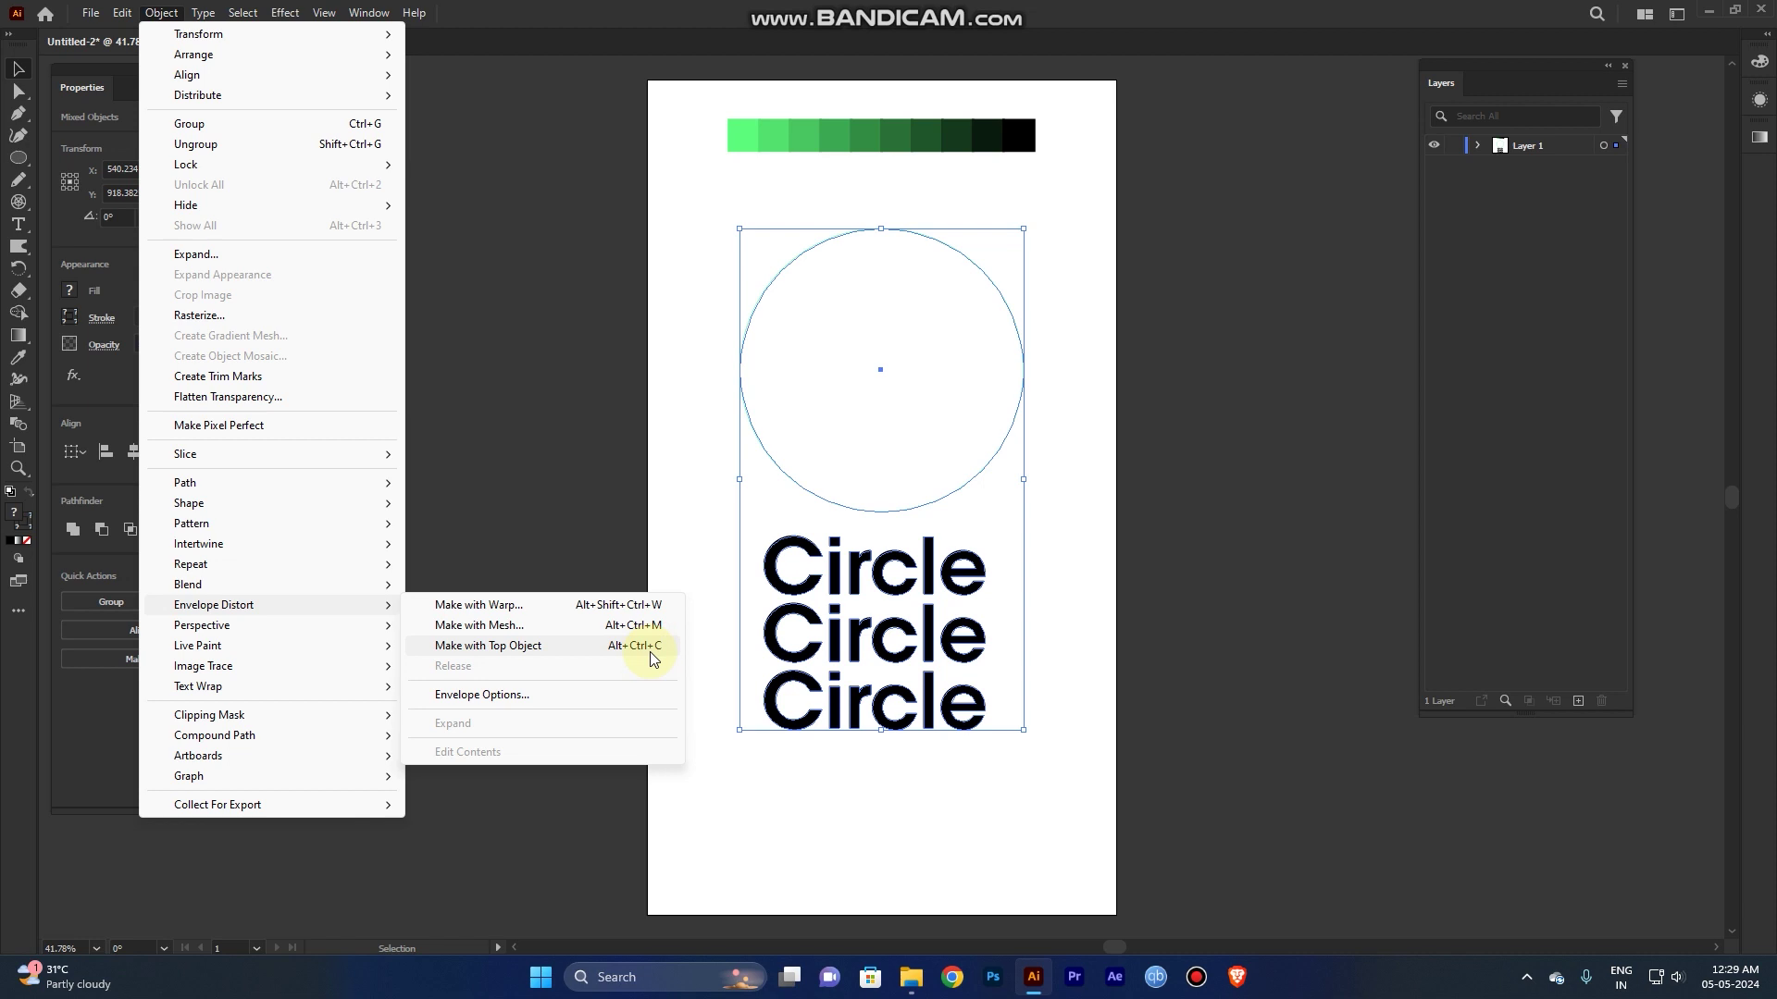
{"action": "left_click", "coordinate": [556, 654]}
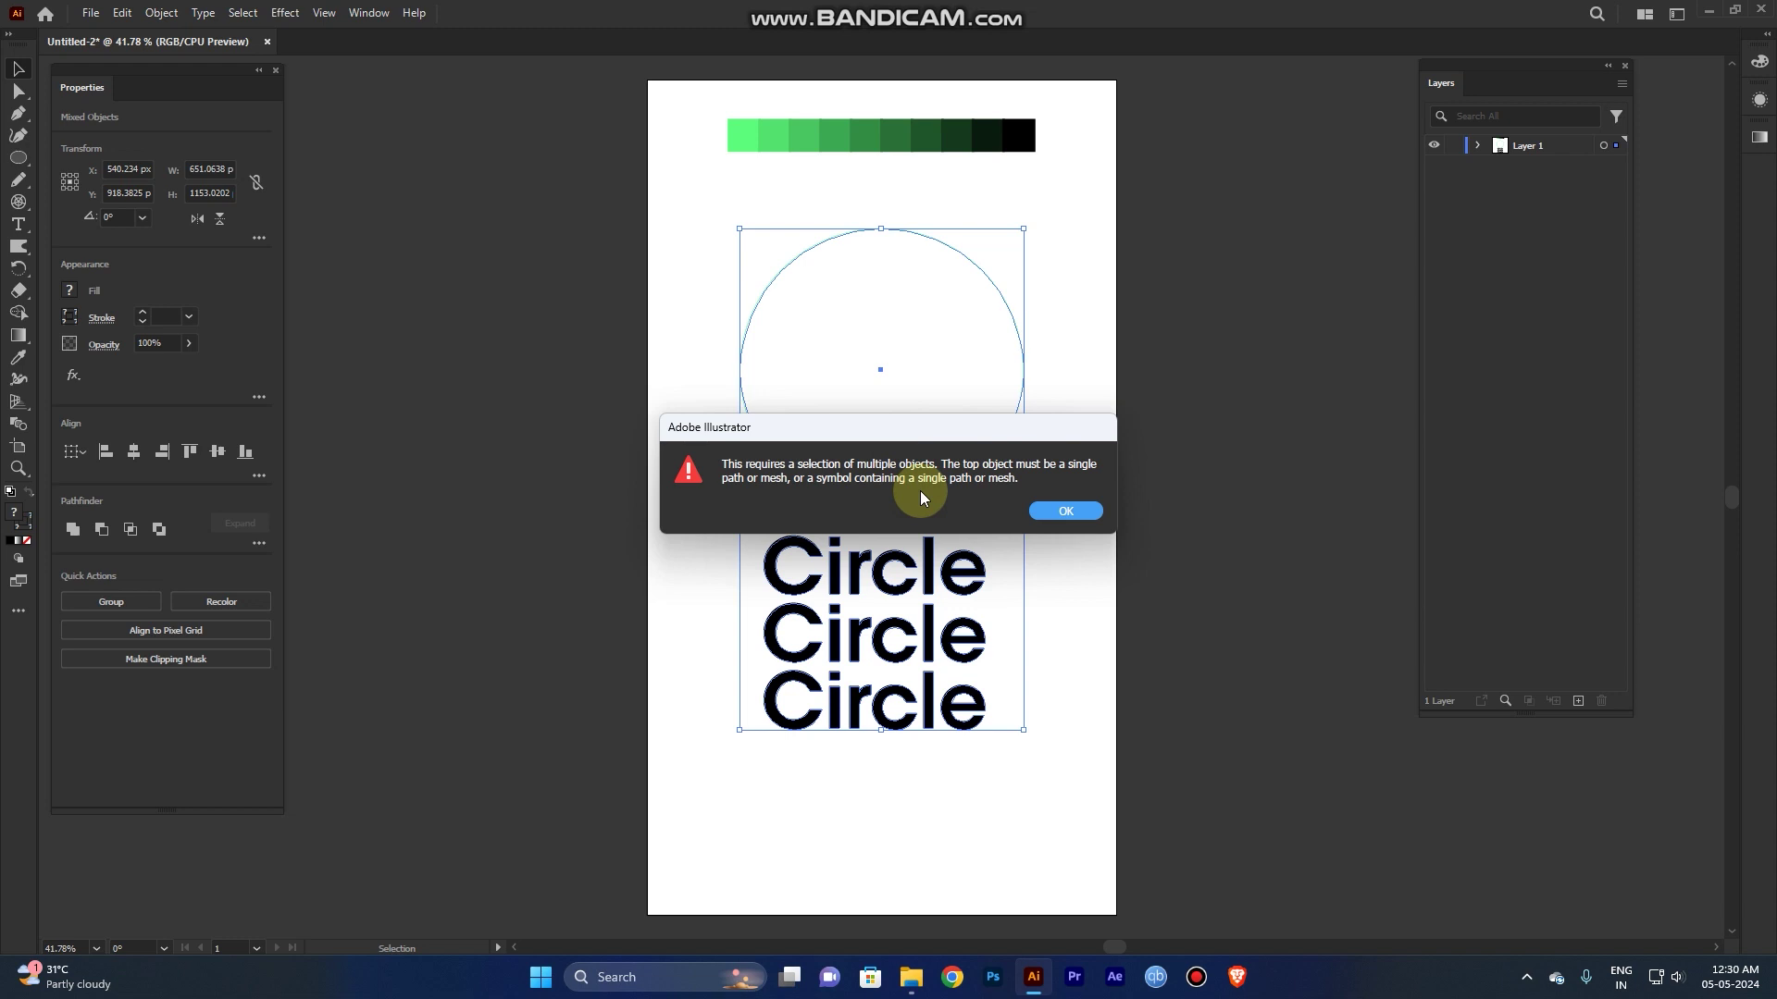
Step: In the Layers panel, move the Circle text group below the ellipse
{"action": "left_click", "coordinate": [1045, 513]}
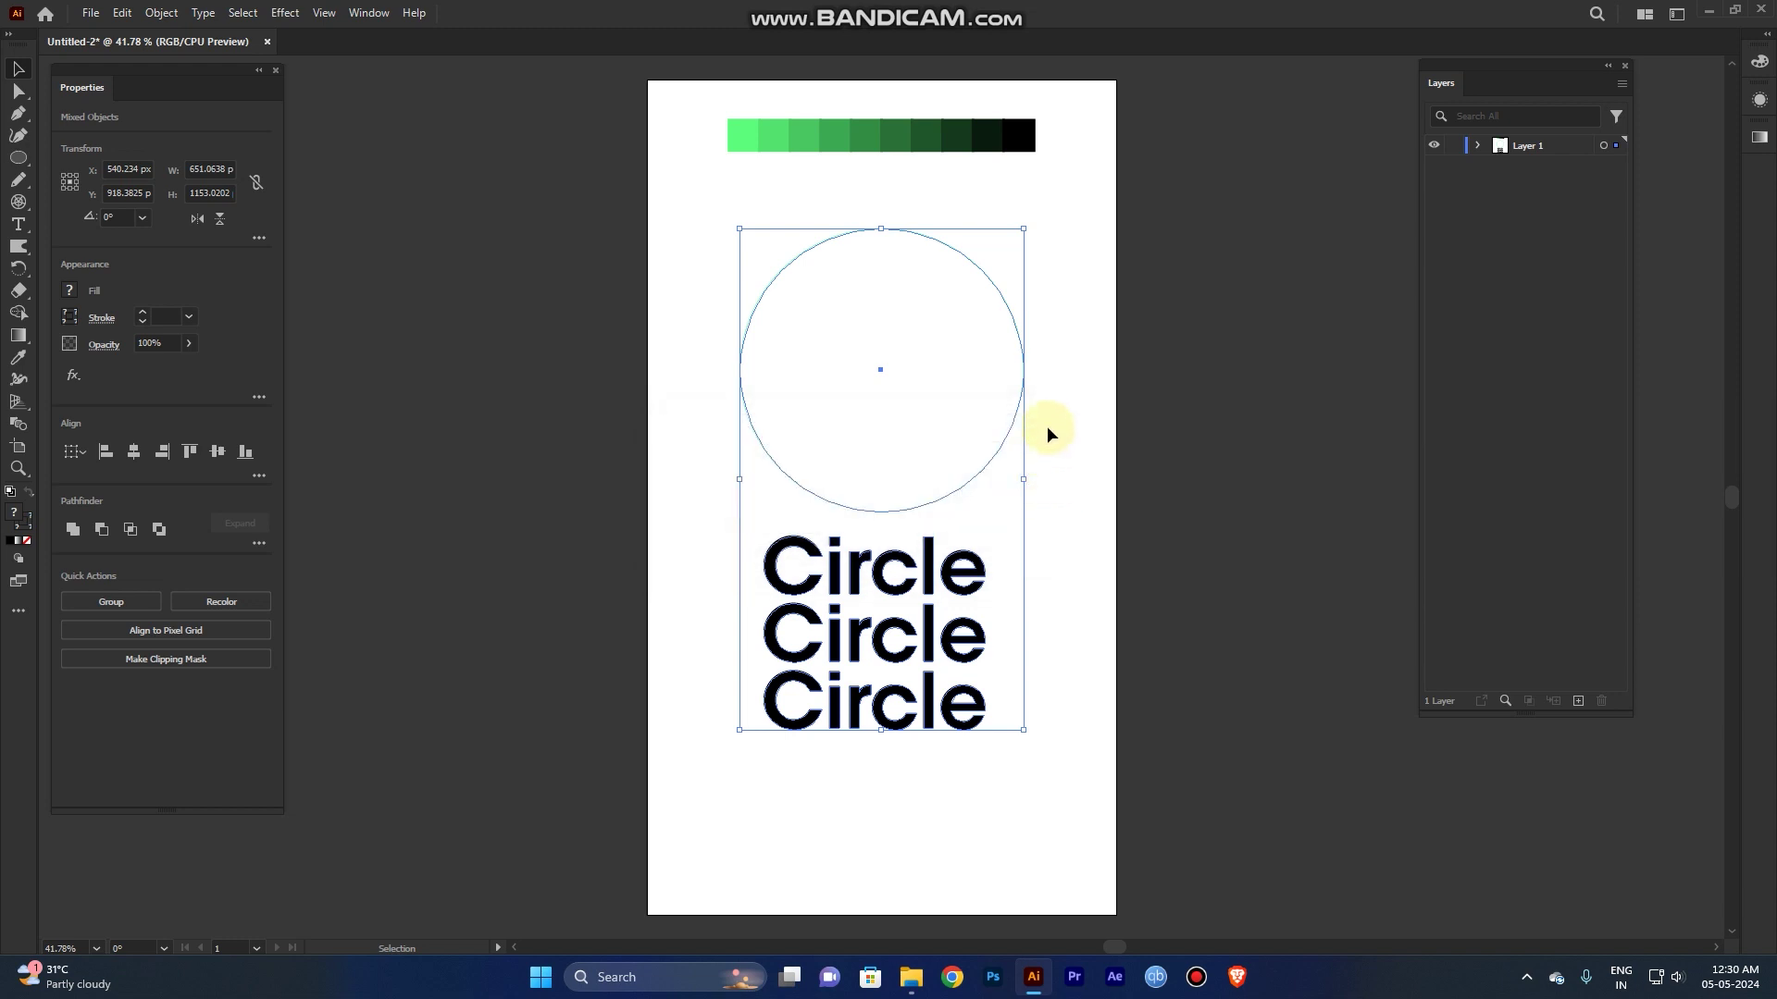
{"action": "left_click", "coordinate": [1473, 146]}
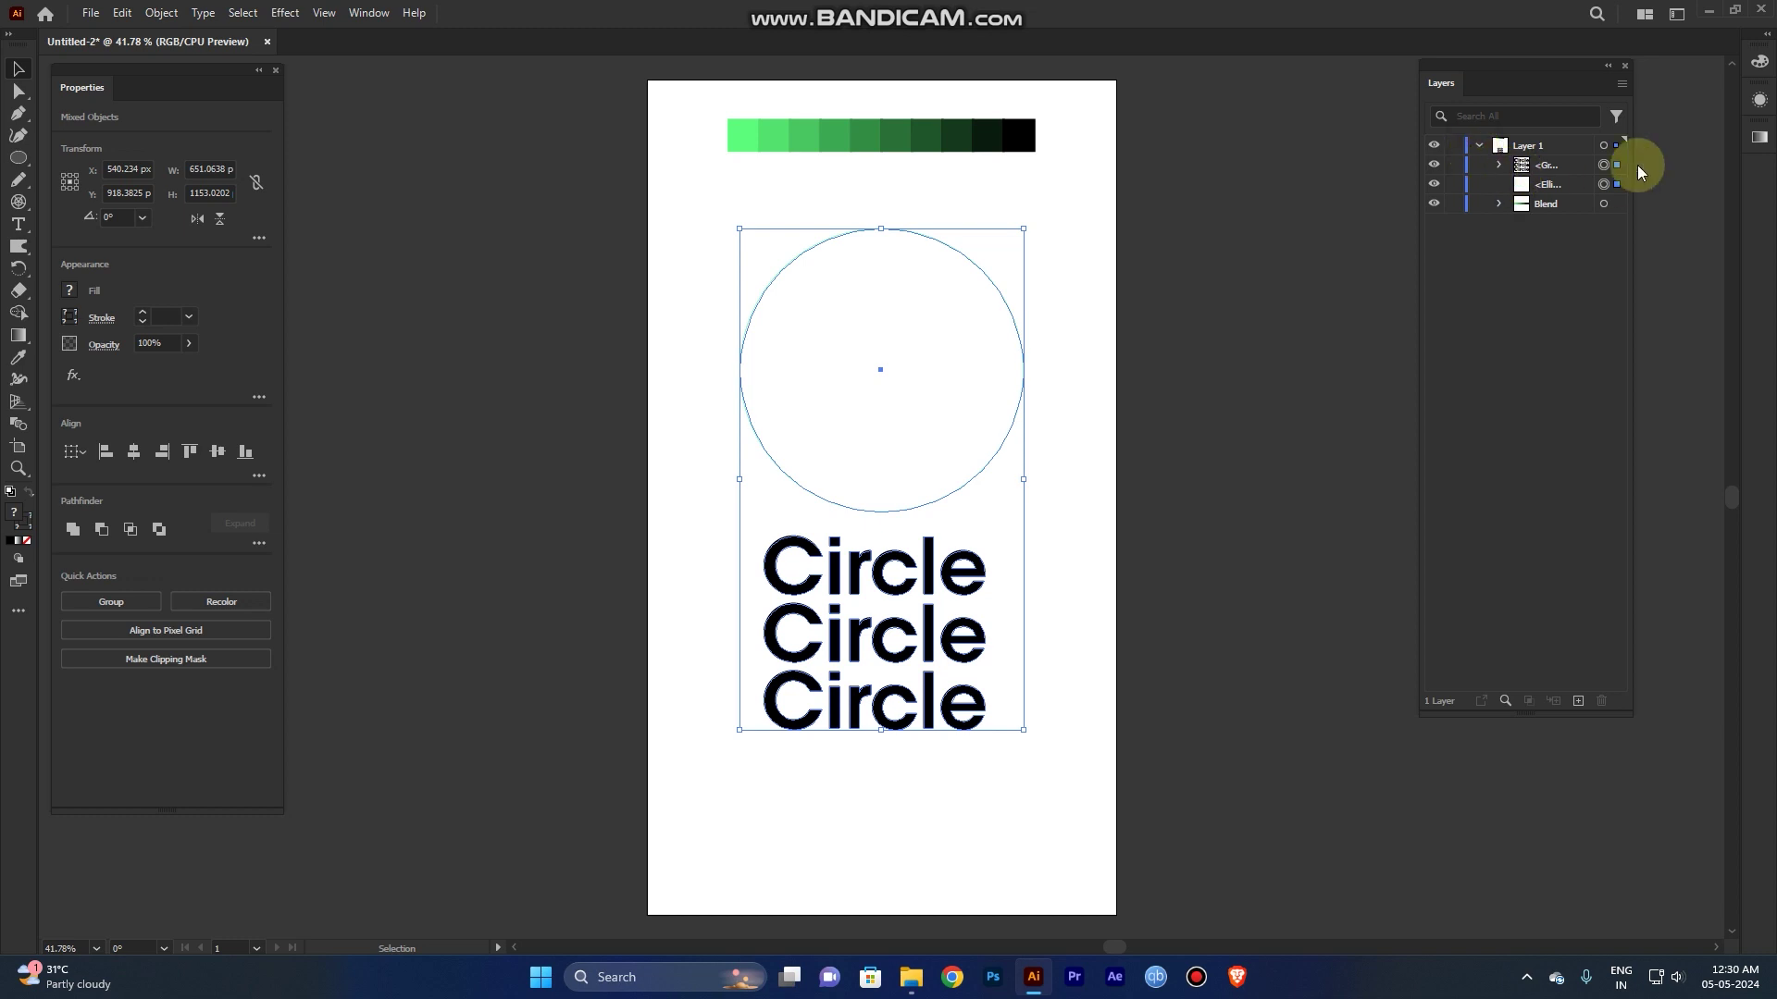
{"action": "left_click", "coordinate": [1603, 165]}
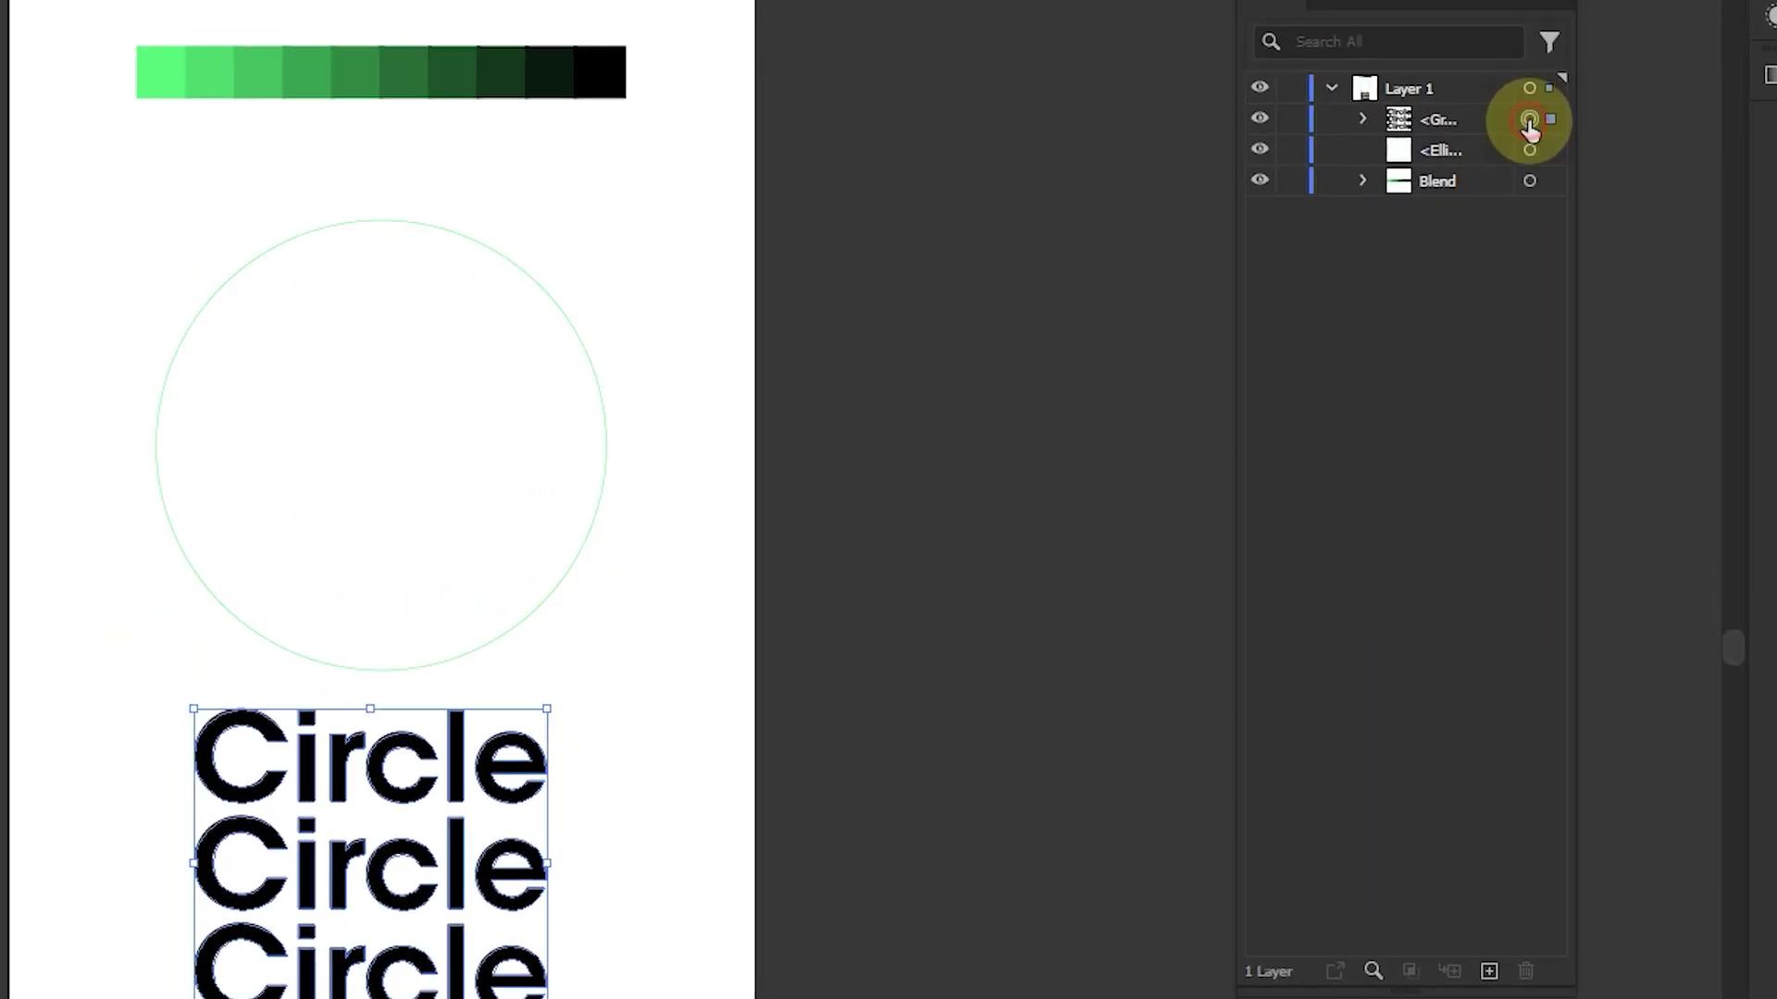
{"action": "left_click", "coordinate": [1460, 114]}
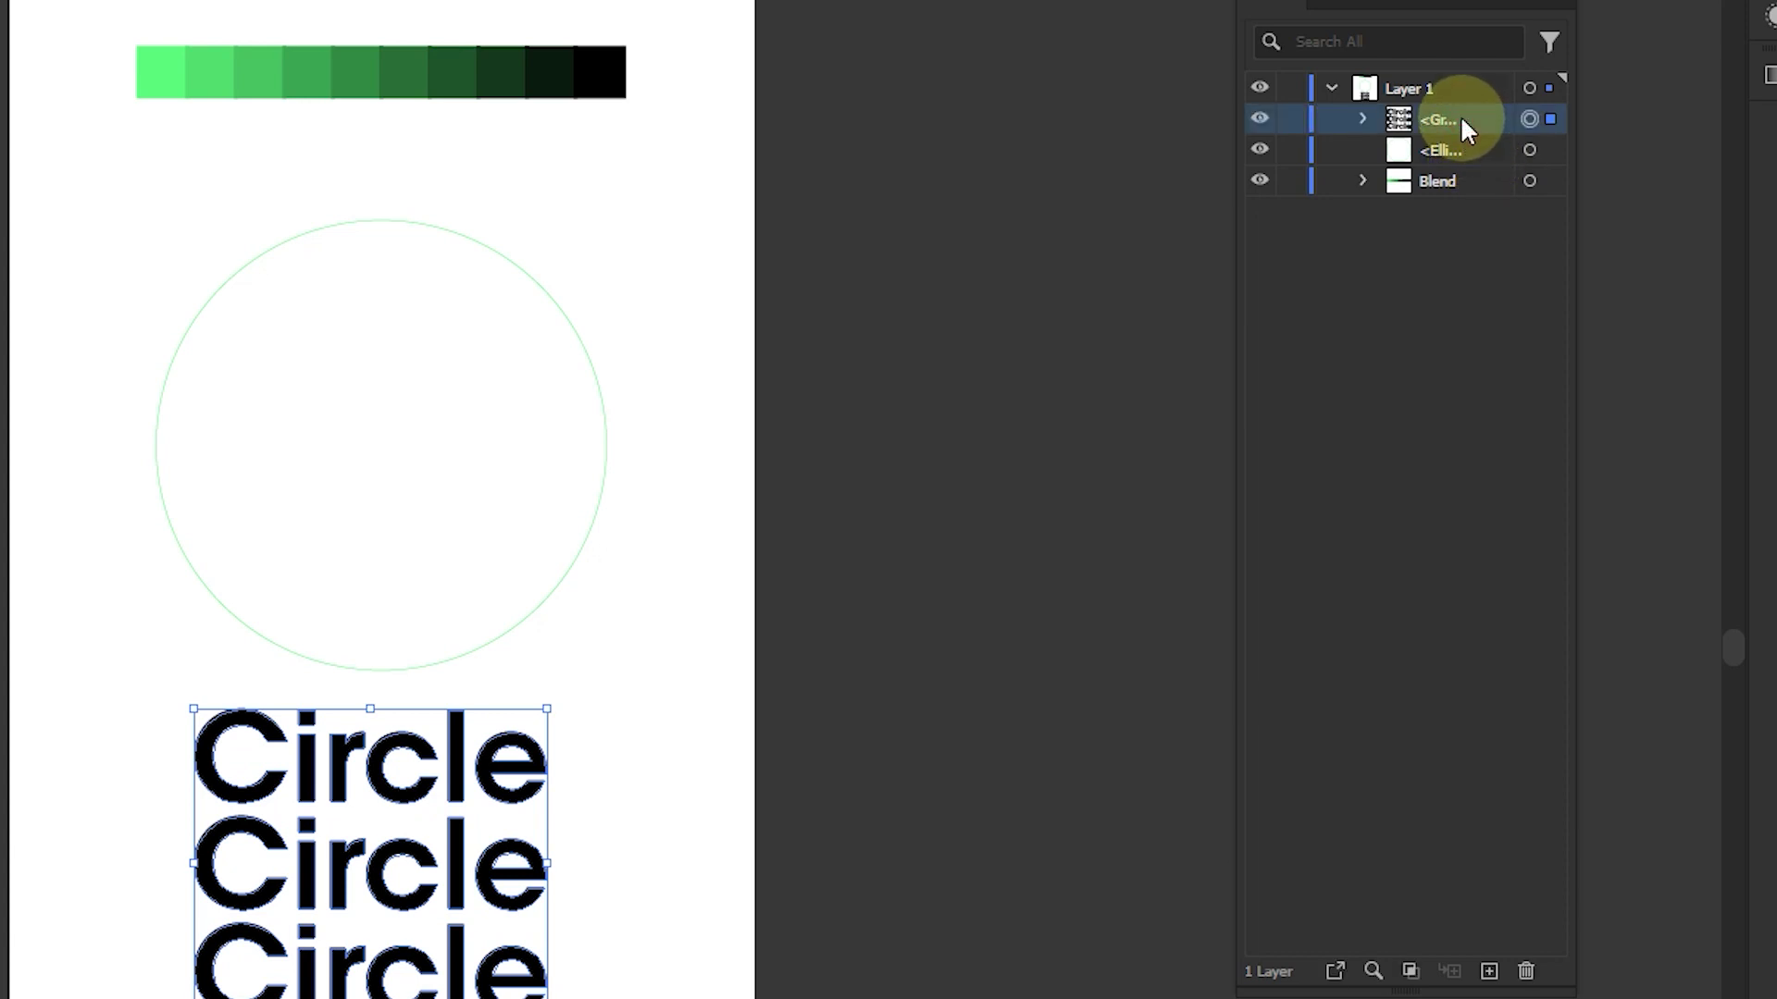
{"action": "left_click_drag", "start_coordinate": [1460, 114], "coordinate": [1441, 148]}
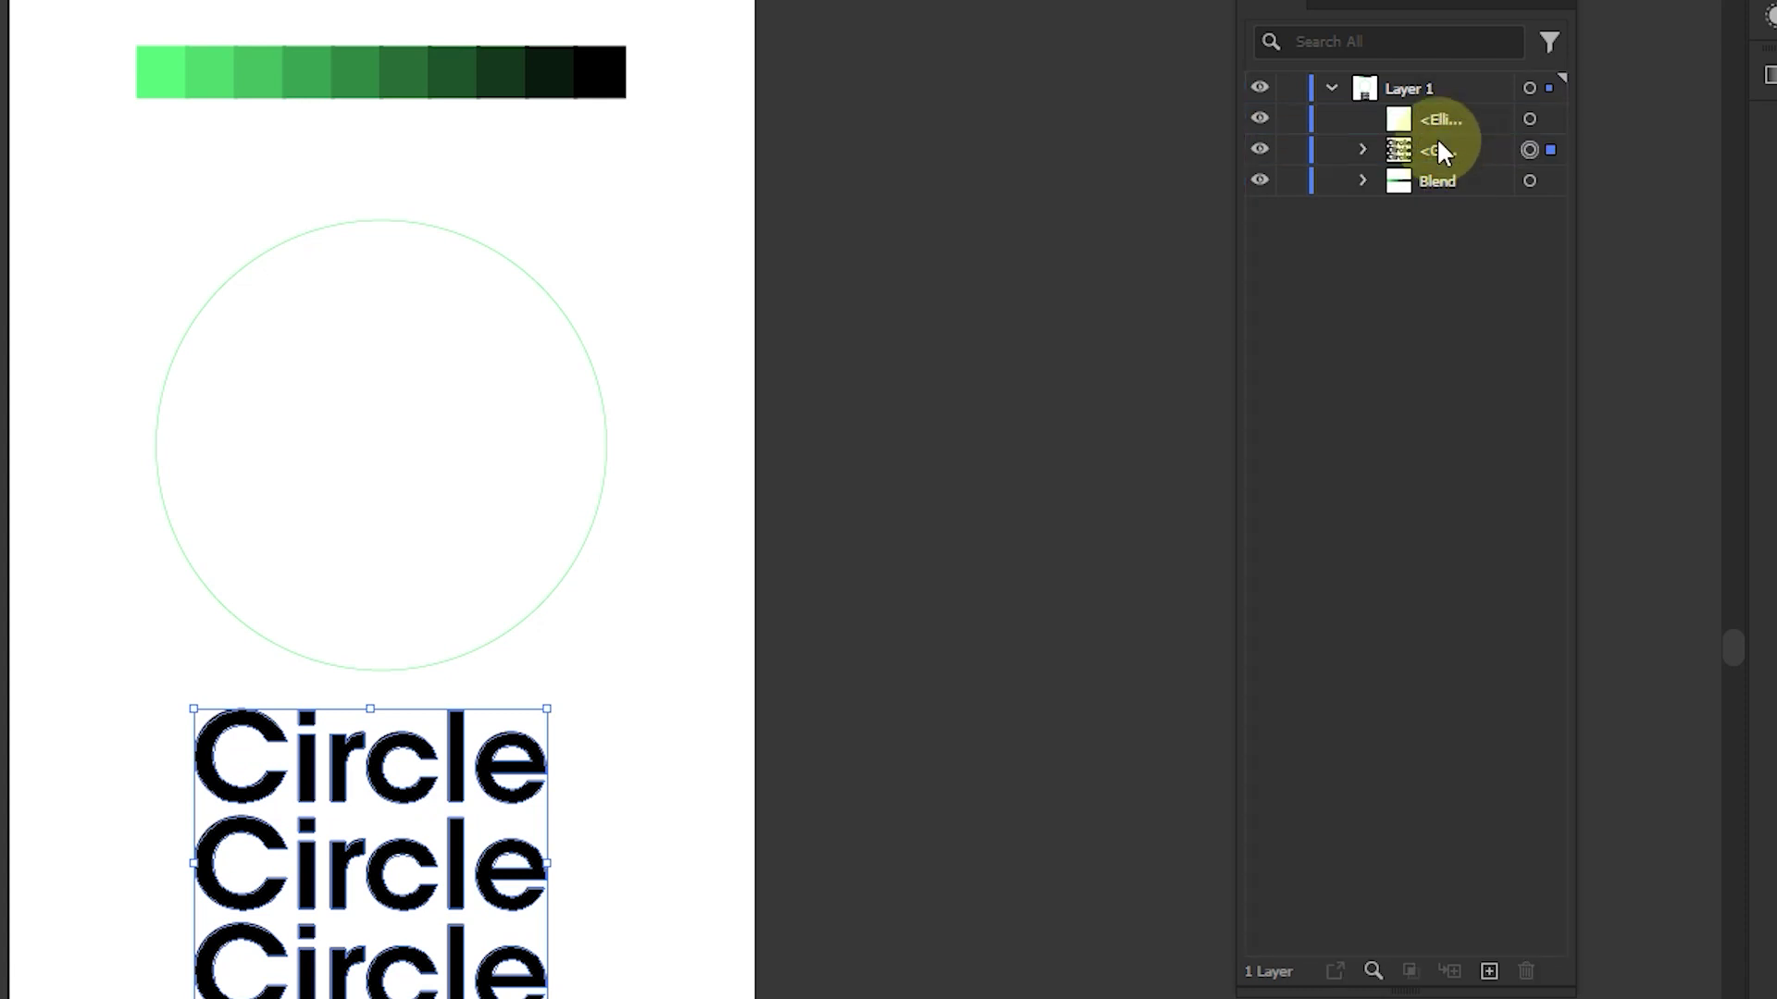
Step: Select both the circle and the outlined text group together
{"action": "left_click", "coordinate": [1529, 119]}
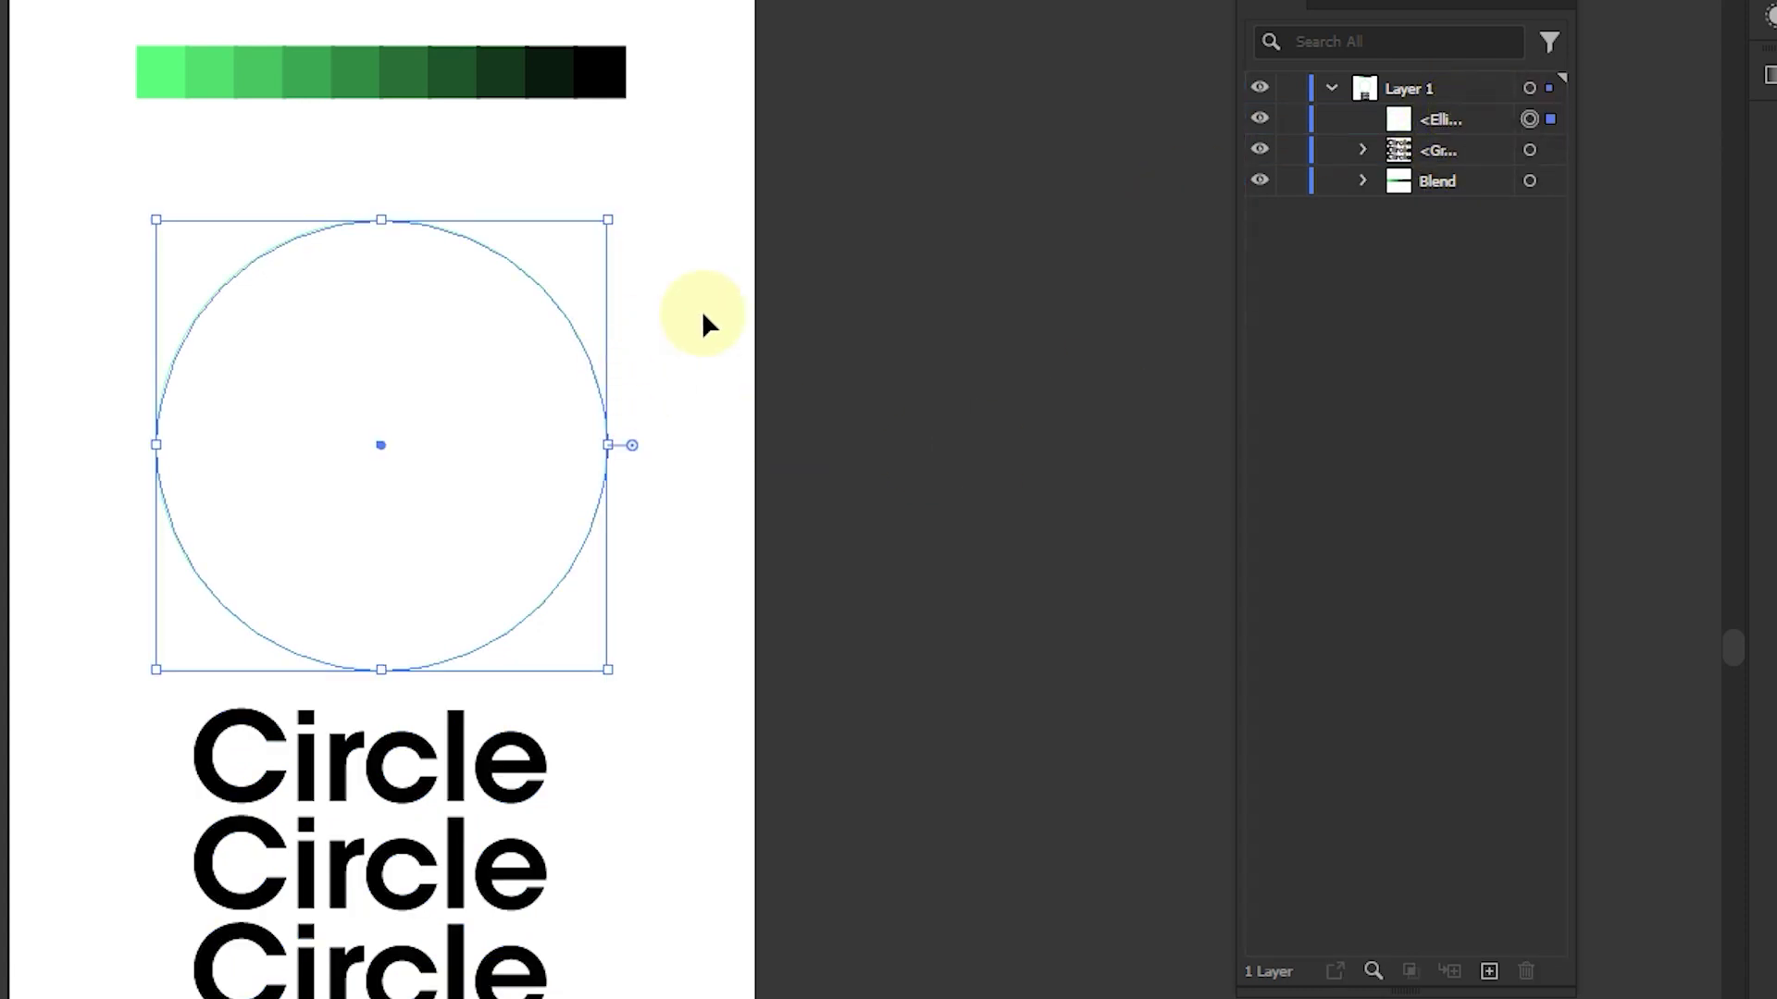
{"action": "left_click", "coordinate": [1529, 149]}
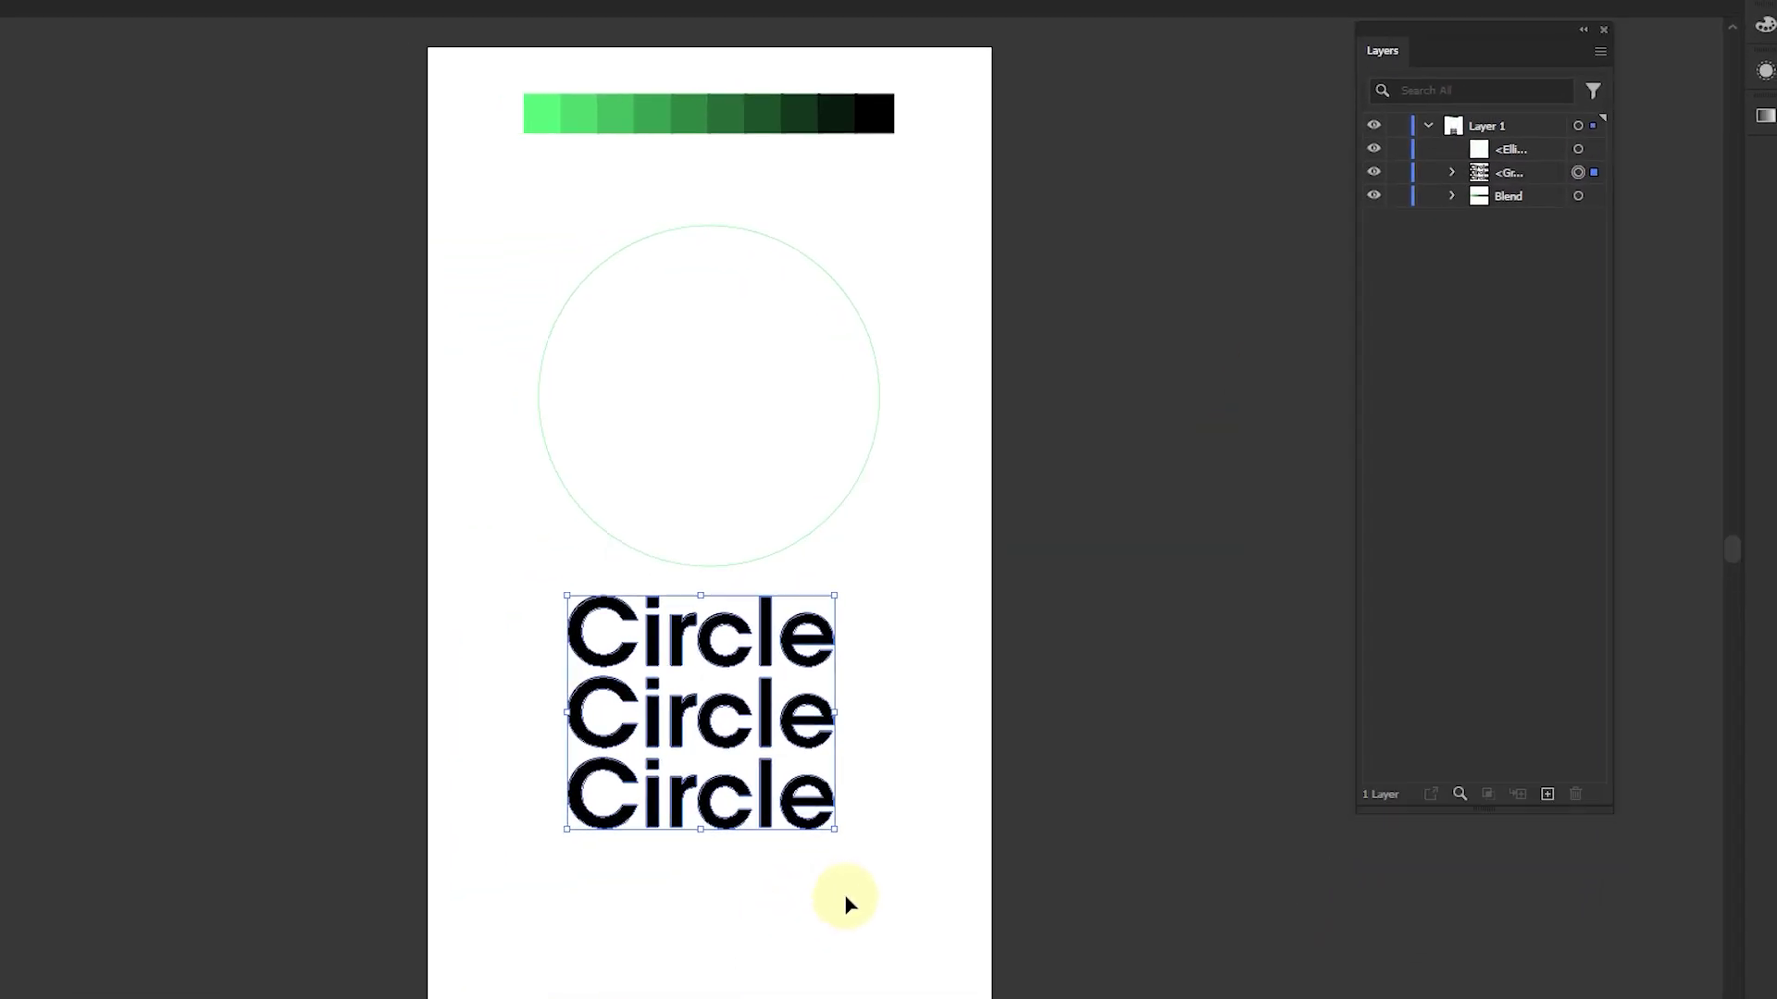
{"action": "left_click", "coordinate": [1018, 782]}
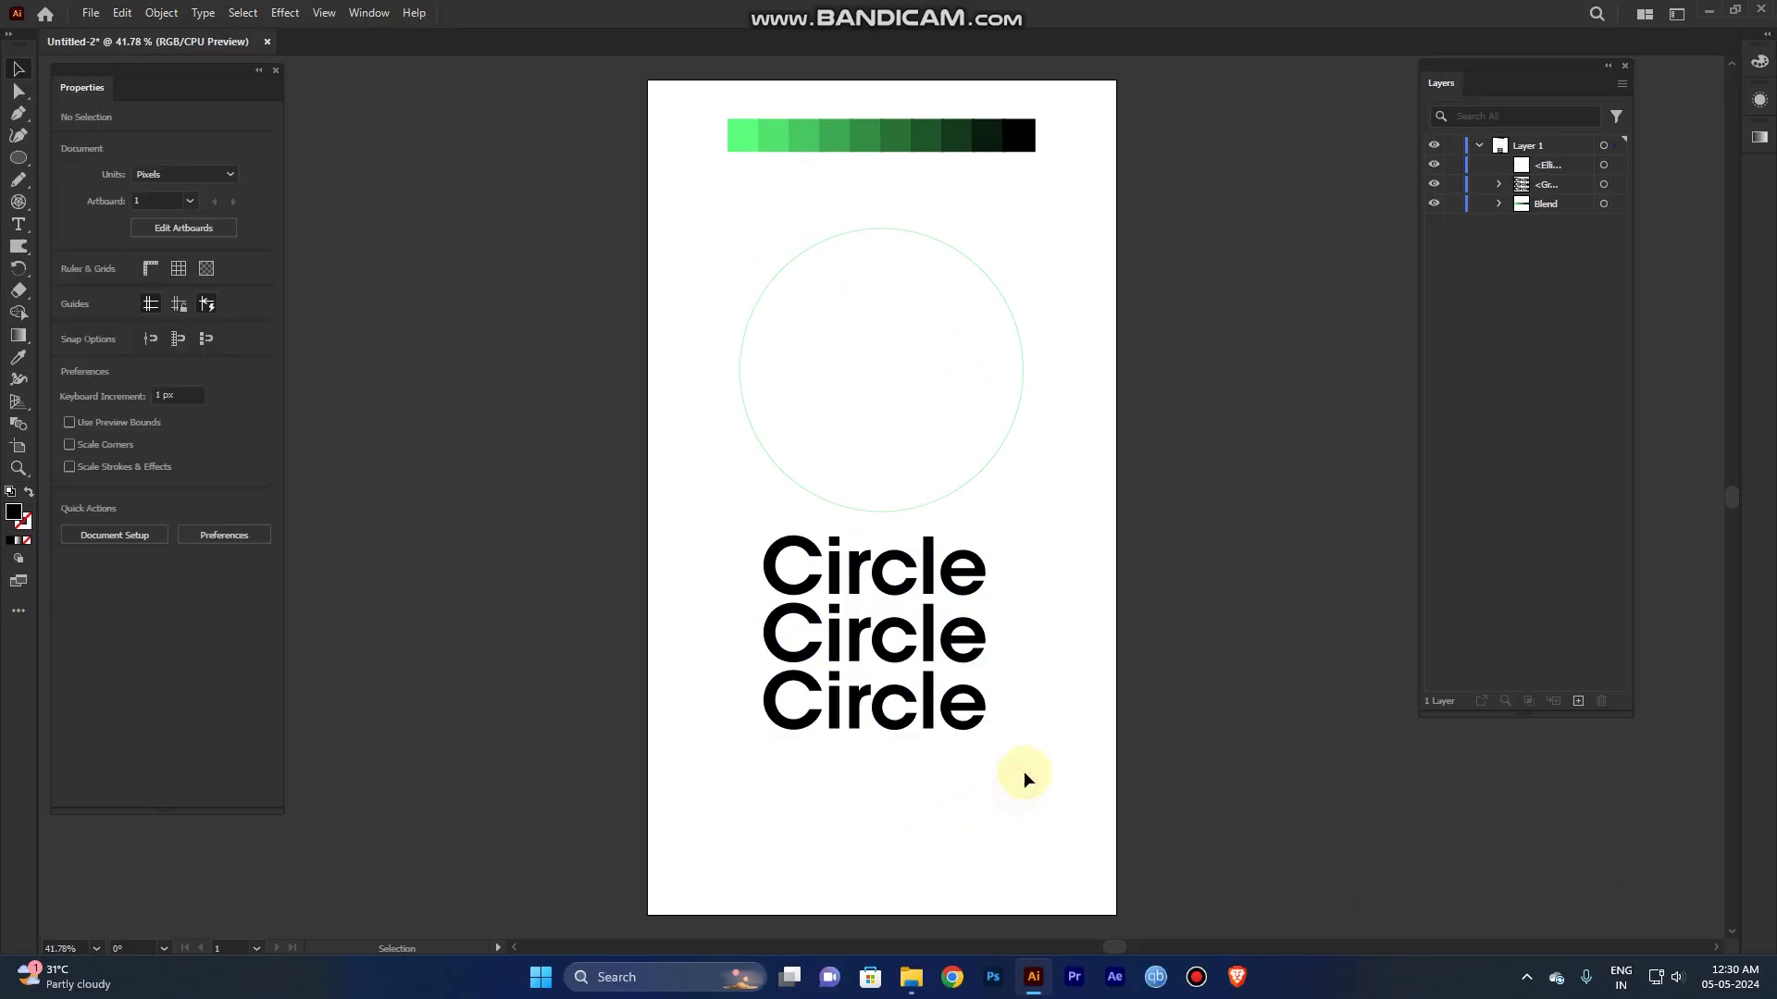
{"action": "left_click_drag", "start_coordinate": [1023, 777], "coordinate": [746, 349]}
Step: Warp the text into the circle with Envelope Distort > Make with Top Object, then reselect it
{"action": "left_click", "coordinate": [159, 12]}
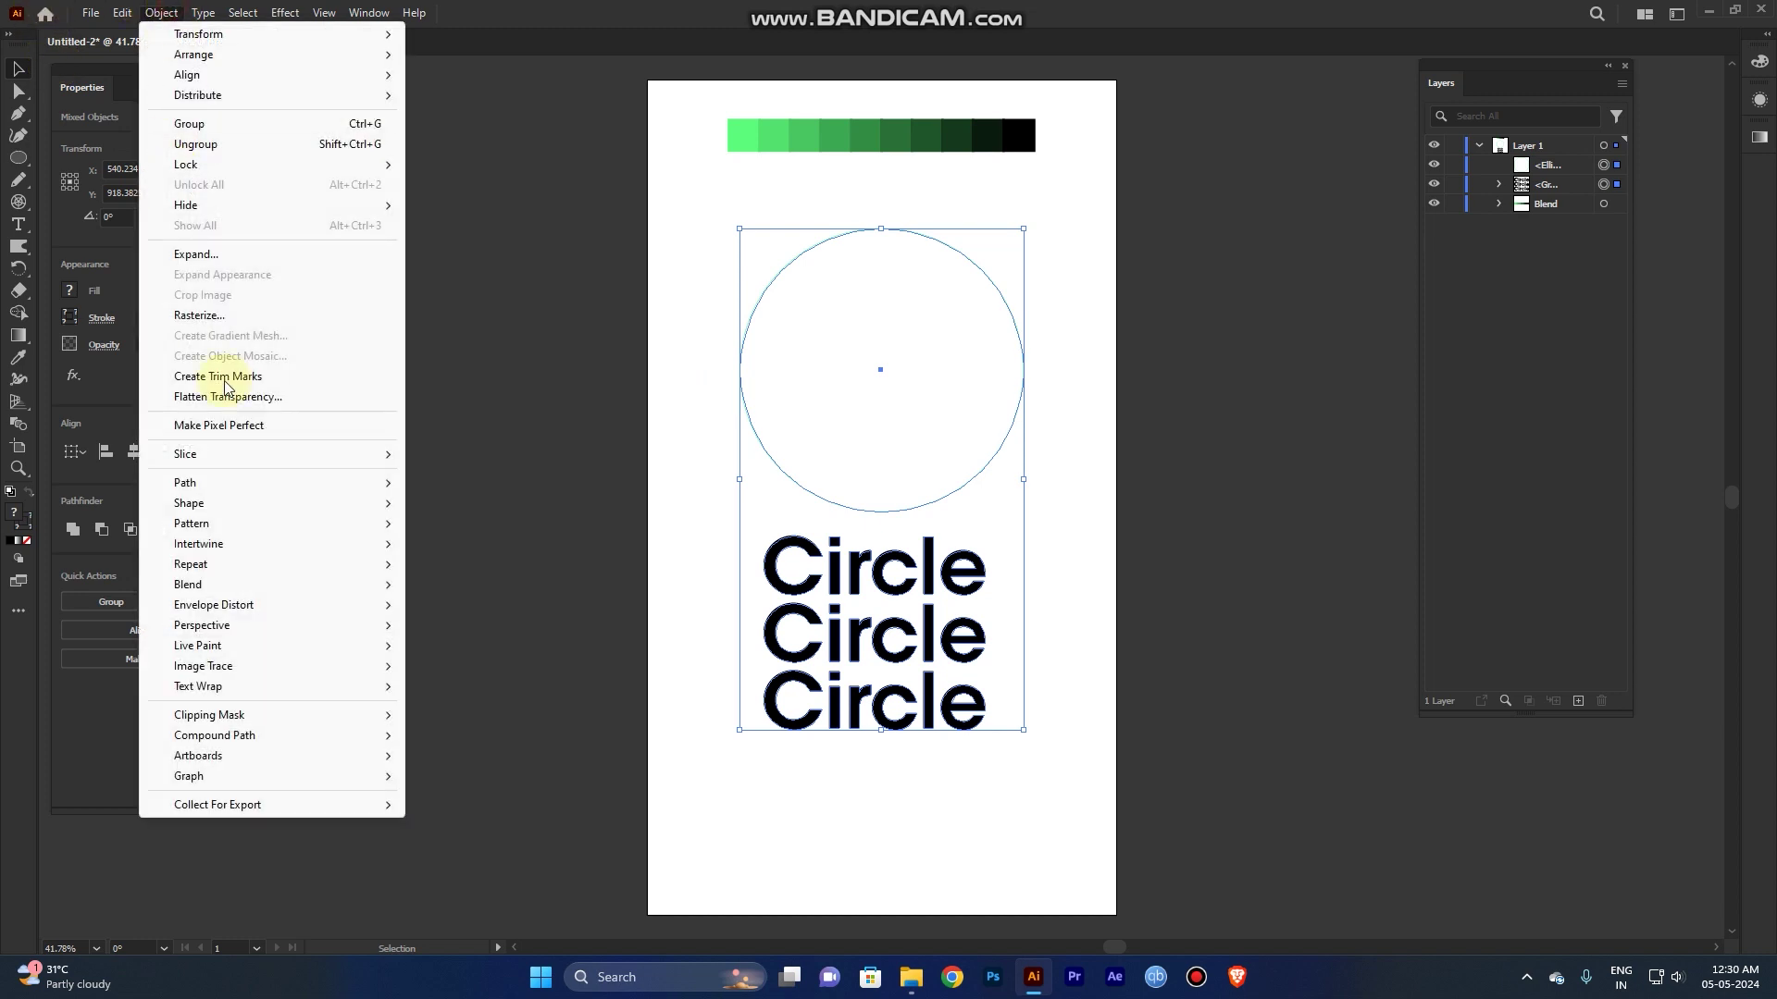
{"action": "mouse_move", "coordinate": [306, 617]}
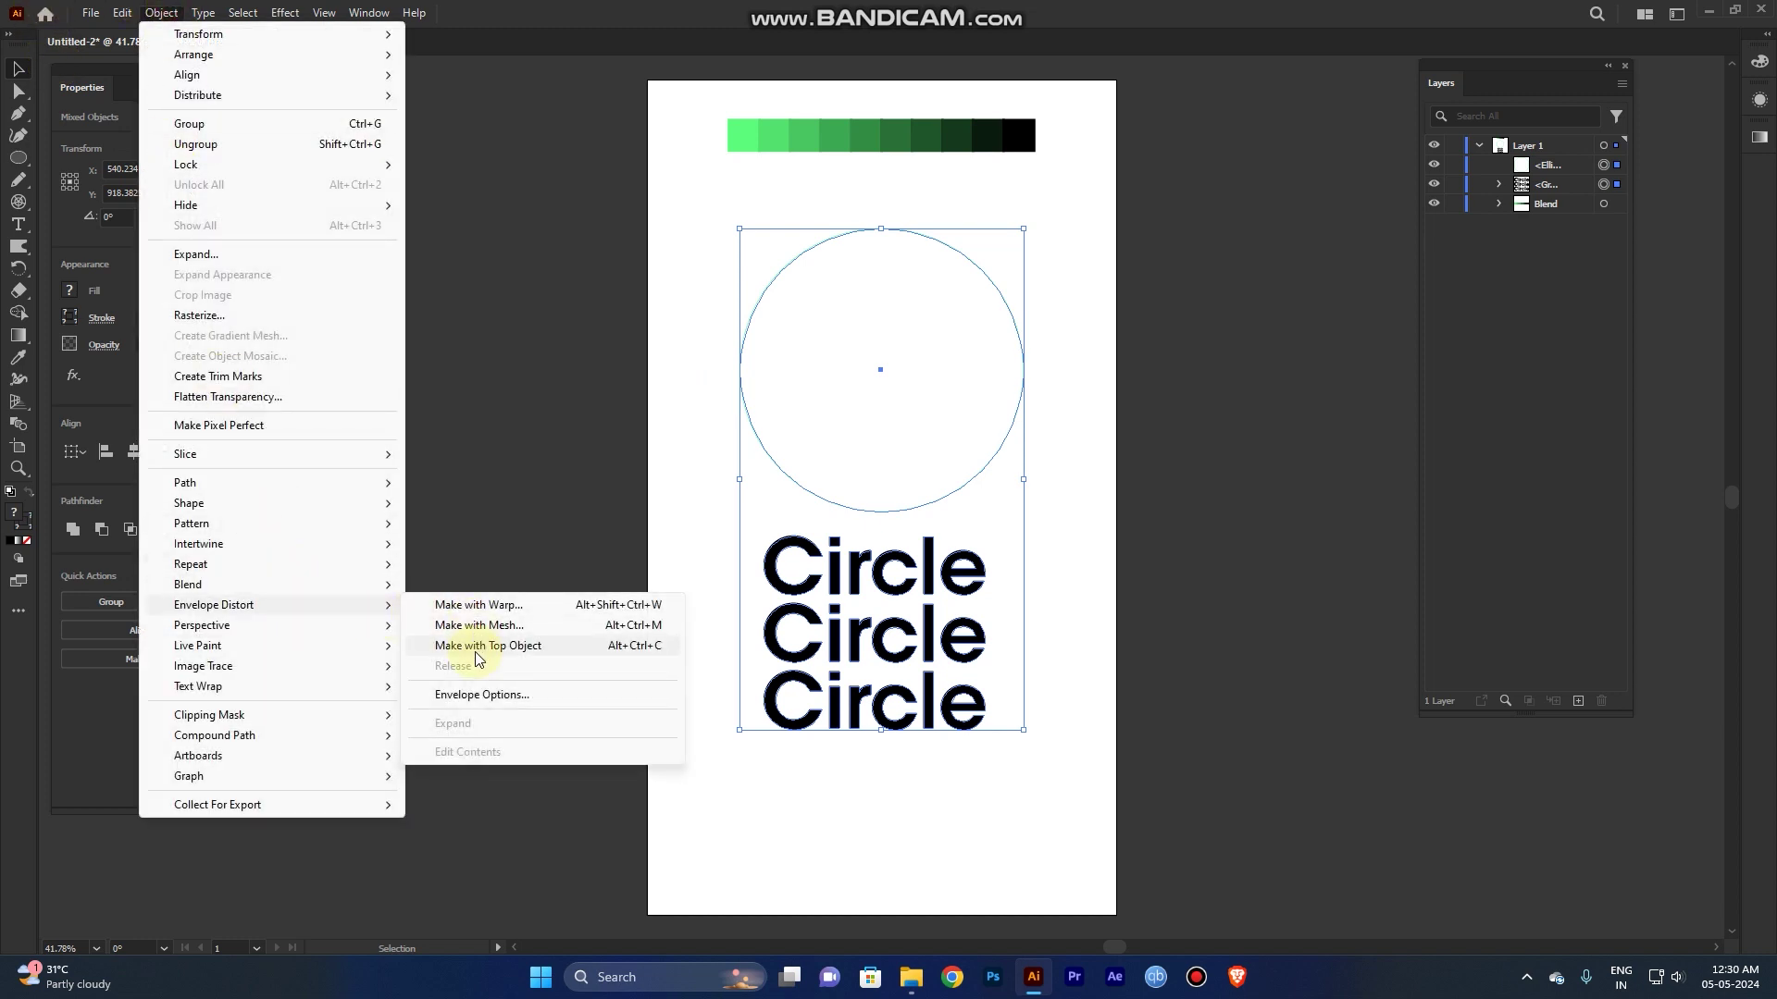
{"action": "left_click", "coordinate": [524, 648]}
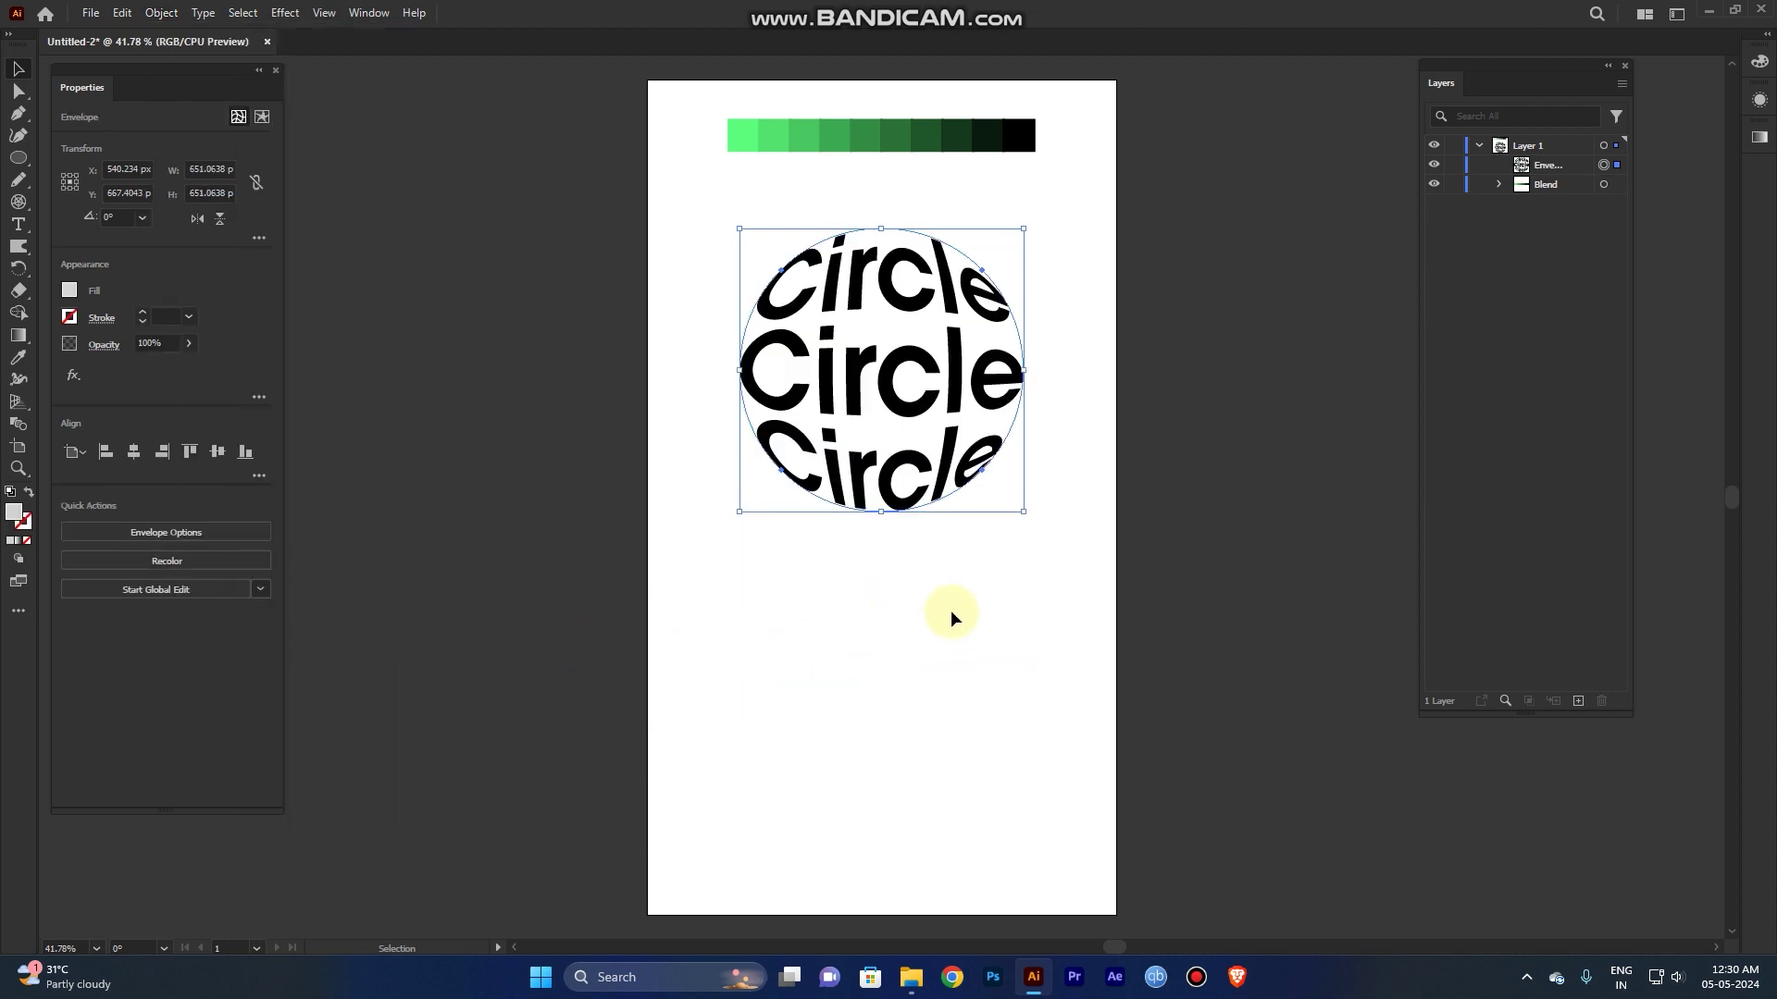
{"action": "left_click", "coordinate": [986, 586]}
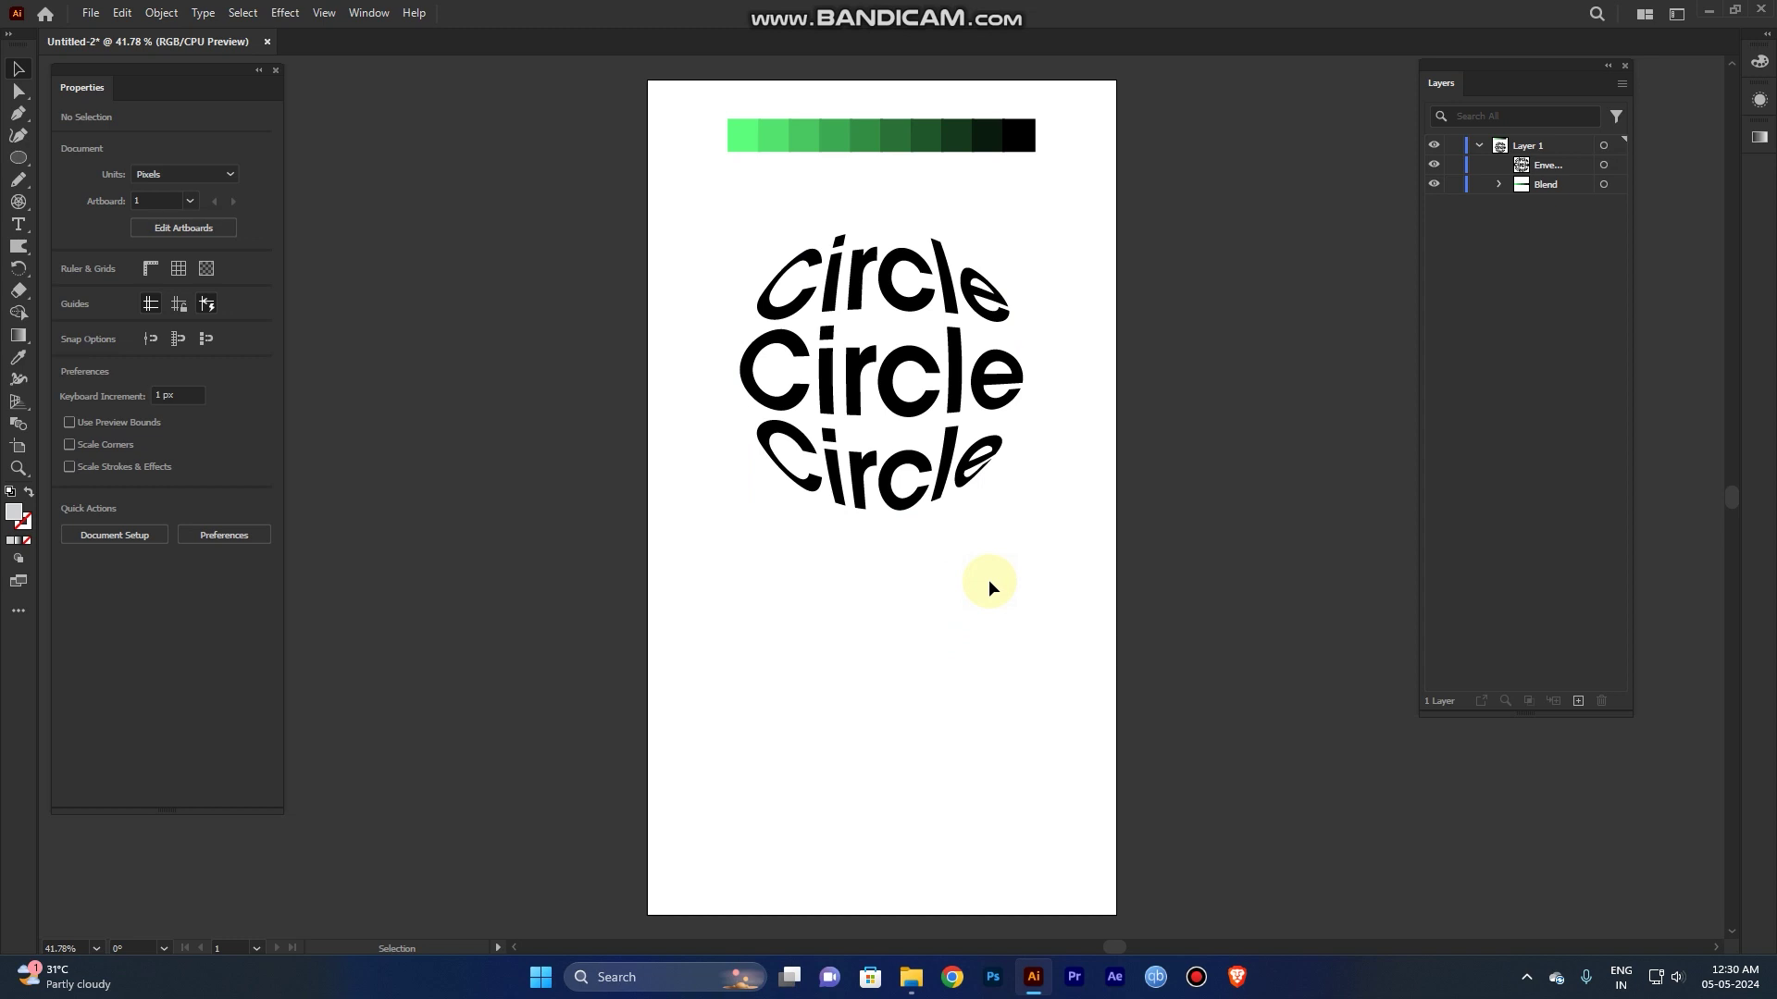
{"action": "left_click_drag", "start_coordinate": [988, 576], "coordinate": [752, 257]}
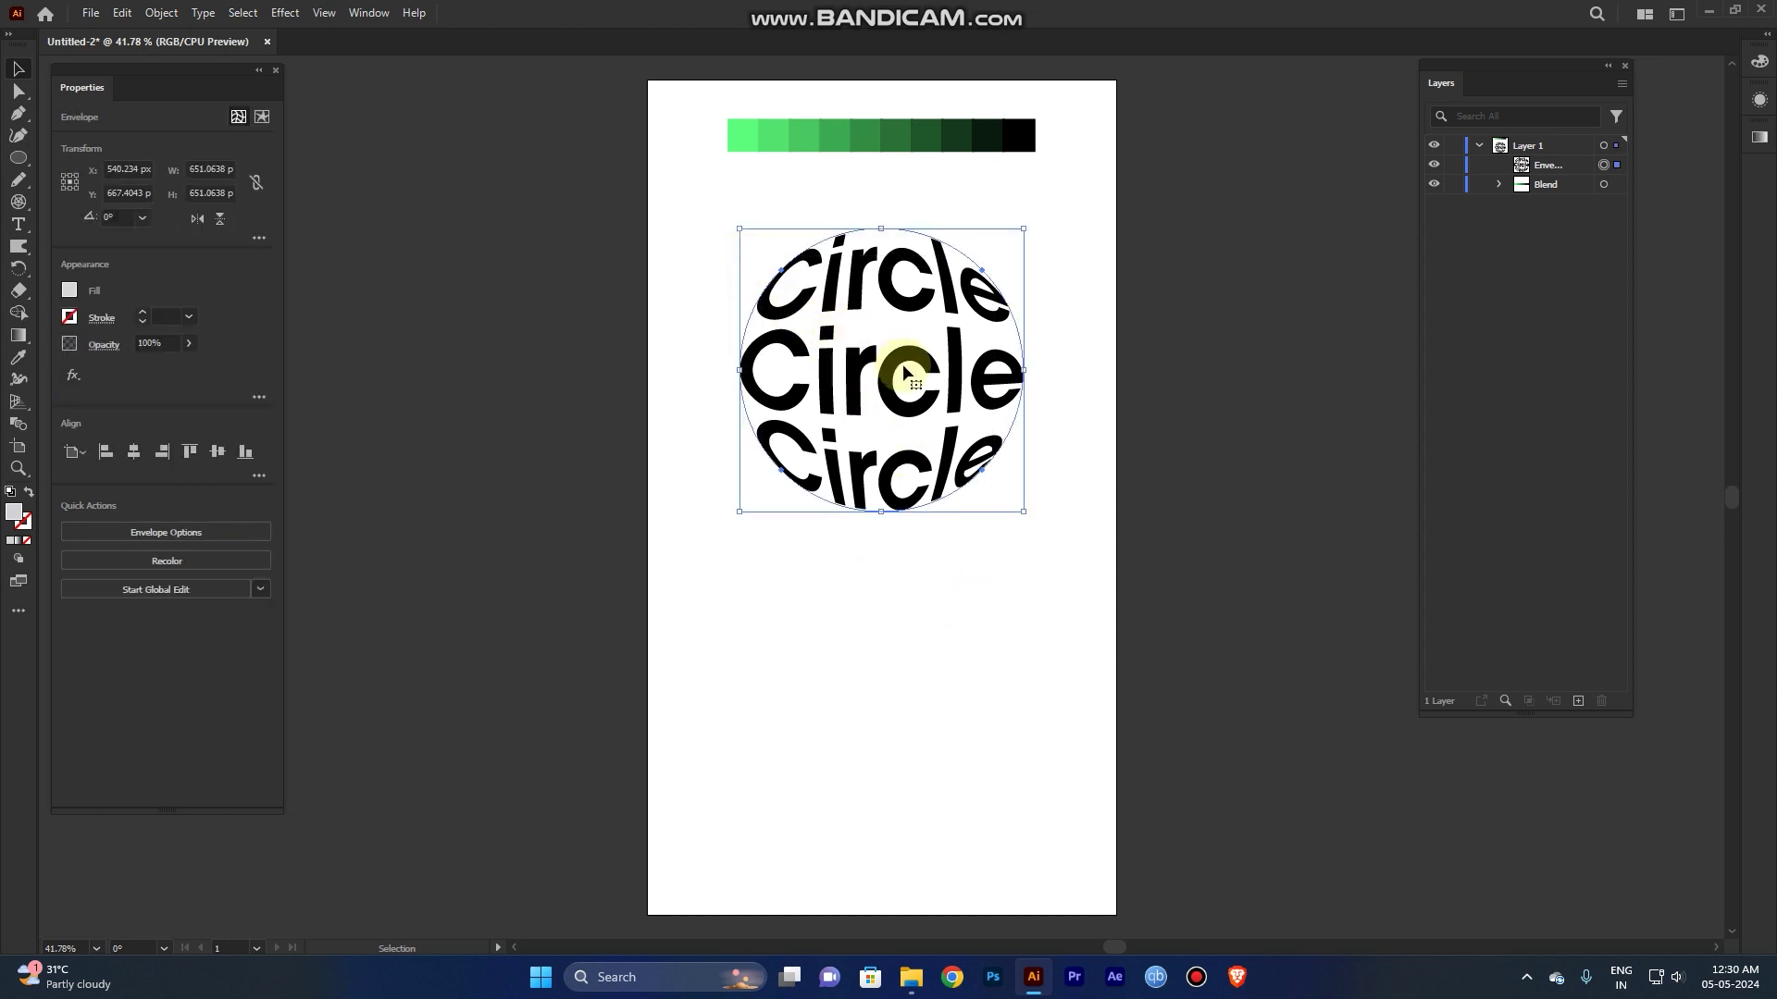
{"action": "left_click", "coordinate": [161, 13]}
Step: Expand the envelope into plain shapes and drag the resulting group slightly lower
{"action": "left_click", "coordinate": [267, 253]}
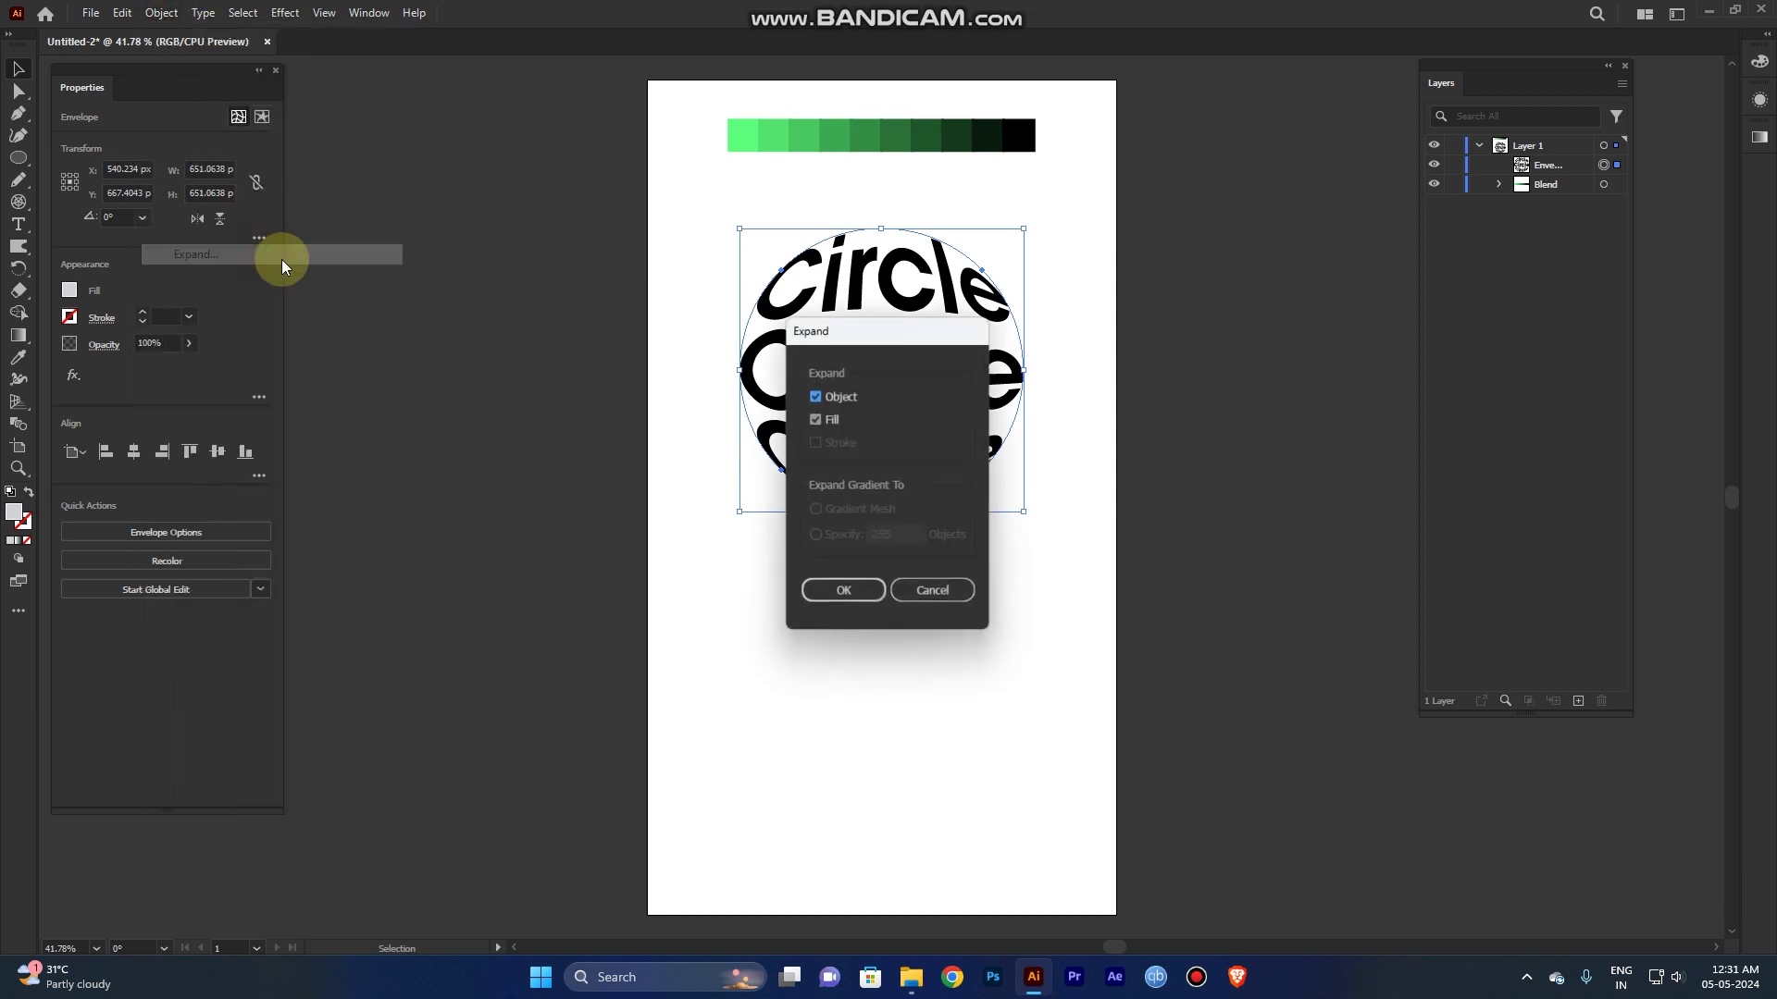
{"action": "left_click", "coordinate": [844, 592]}
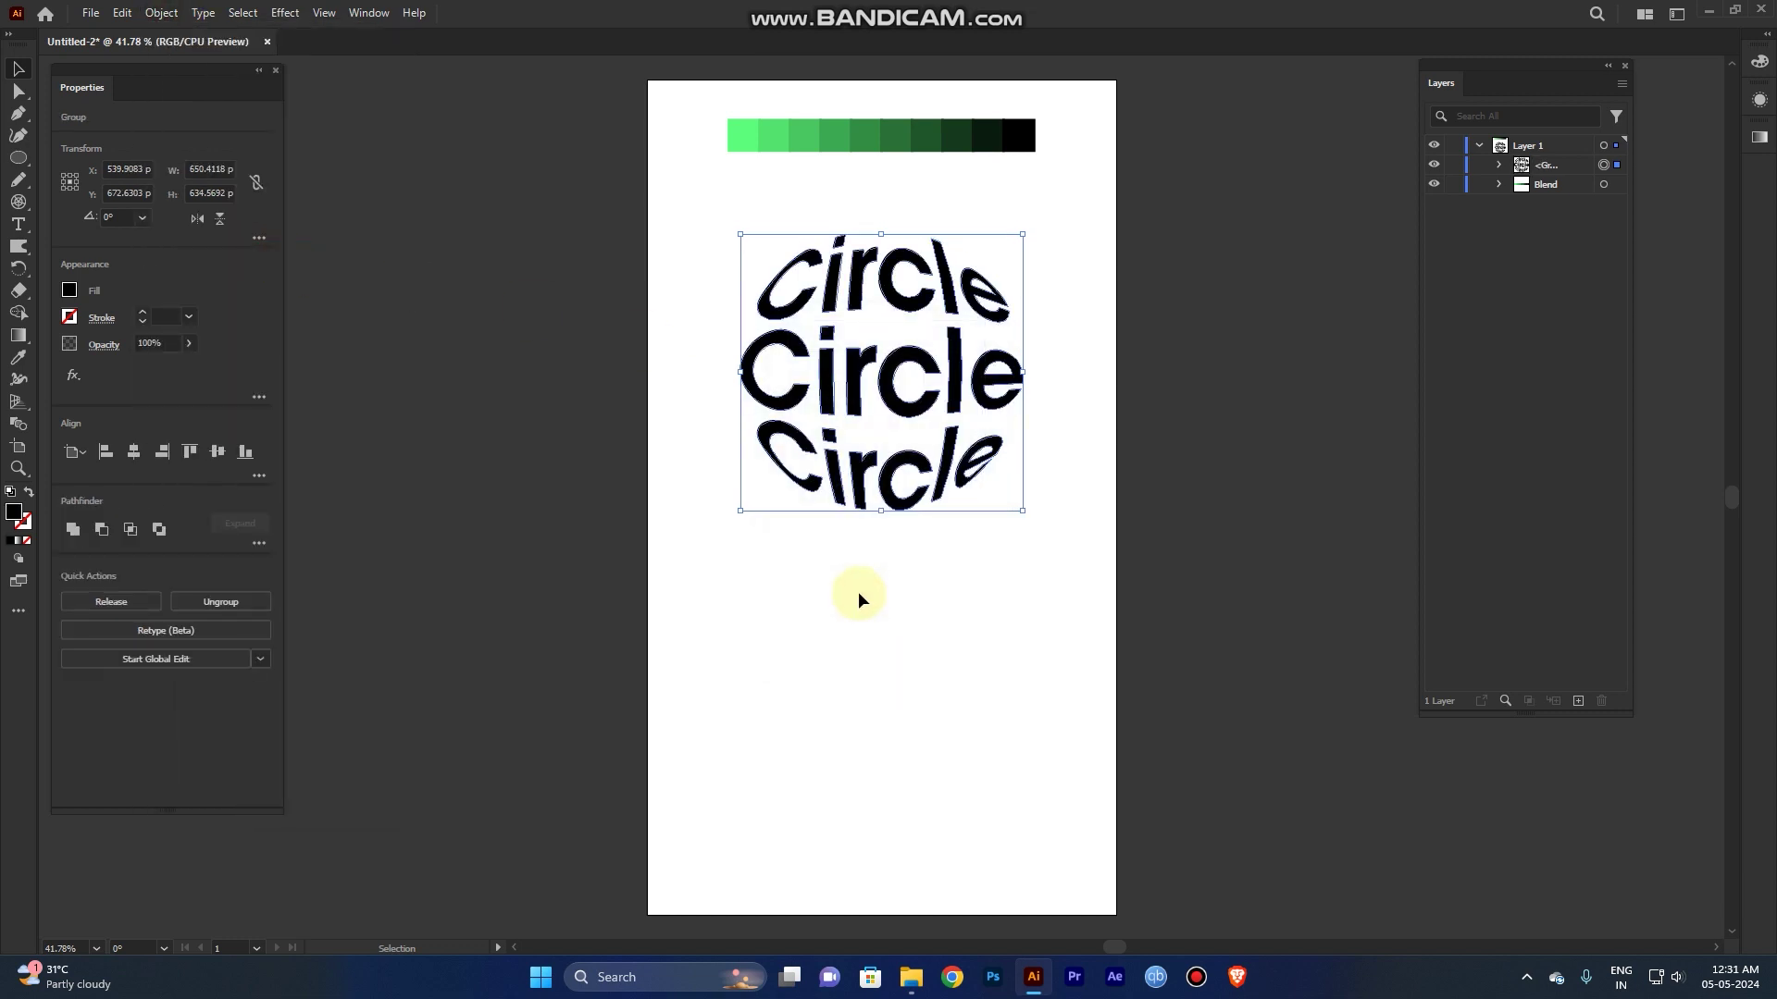
{"action": "left_click", "coordinate": [888, 586]}
{"action": "left_click_drag", "start_coordinate": [972, 551], "coordinate": [752, 270]}
{"action": "left_click_drag", "start_coordinate": [923, 467], "coordinate": [930, 490]}
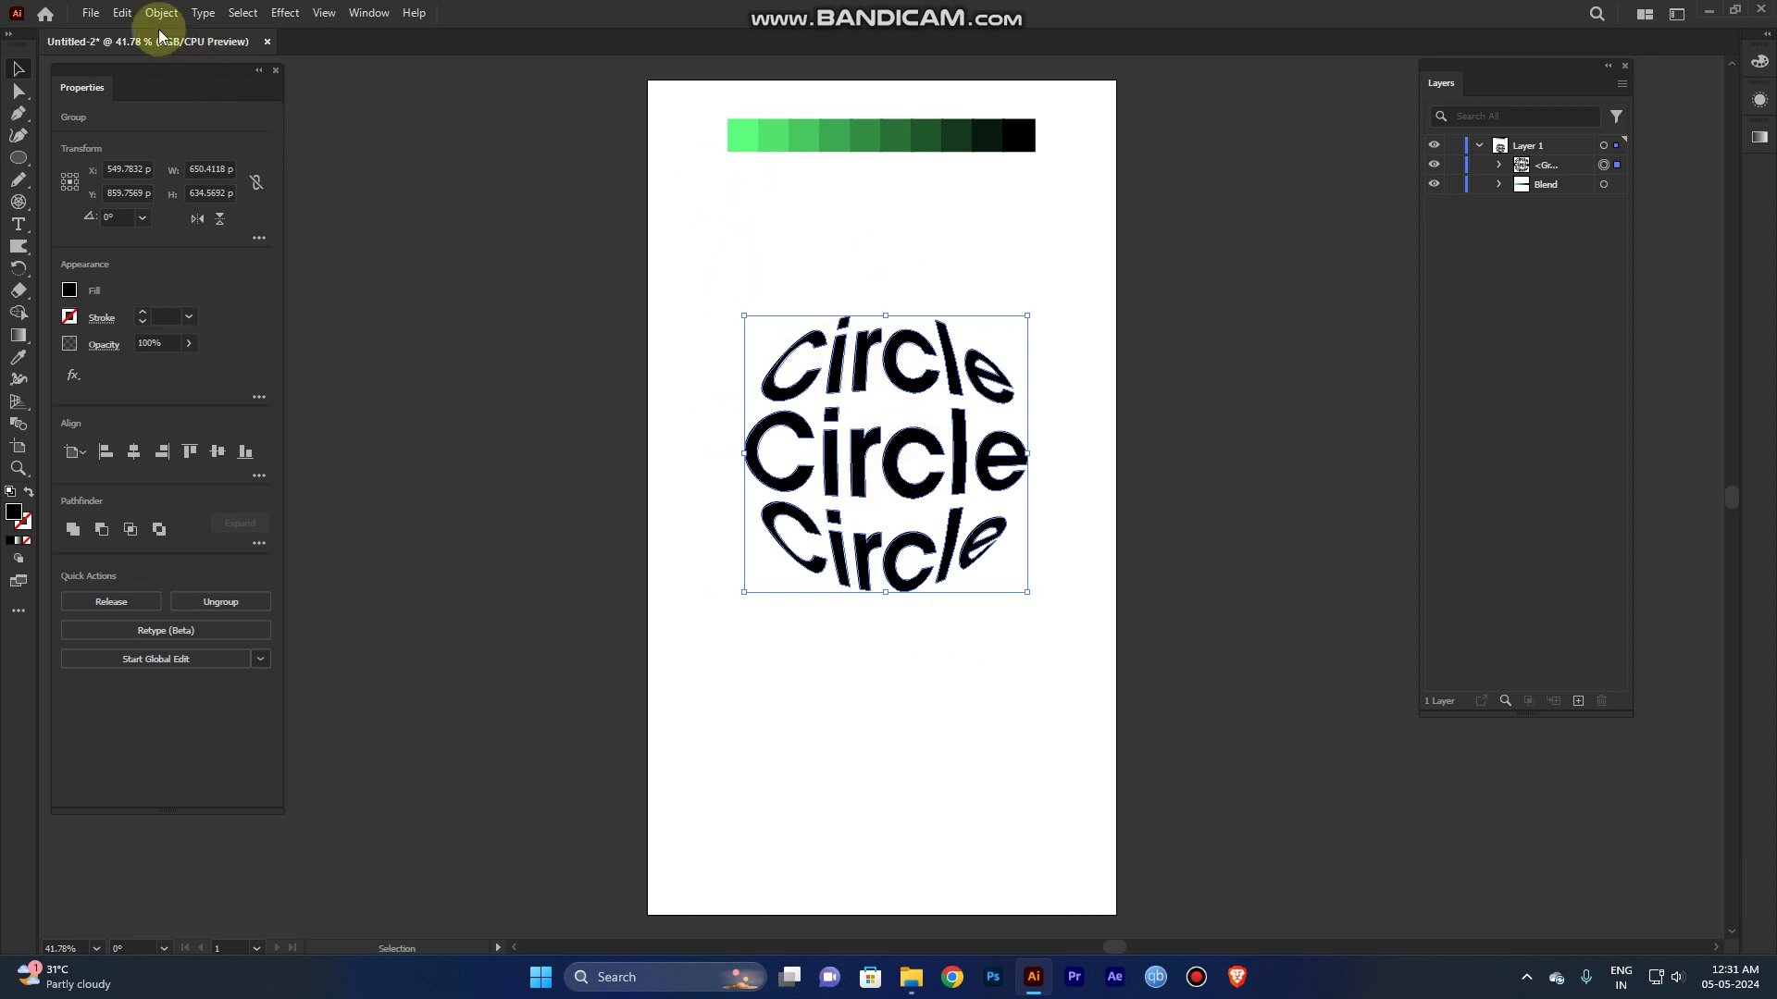
Step: Copy the warped text, paste it in back, and shrink the copy to about 203 × 198 px centred
{"action": "left_click", "coordinate": [122, 13]}
{"action": "left_click", "coordinate": [174, 105]}
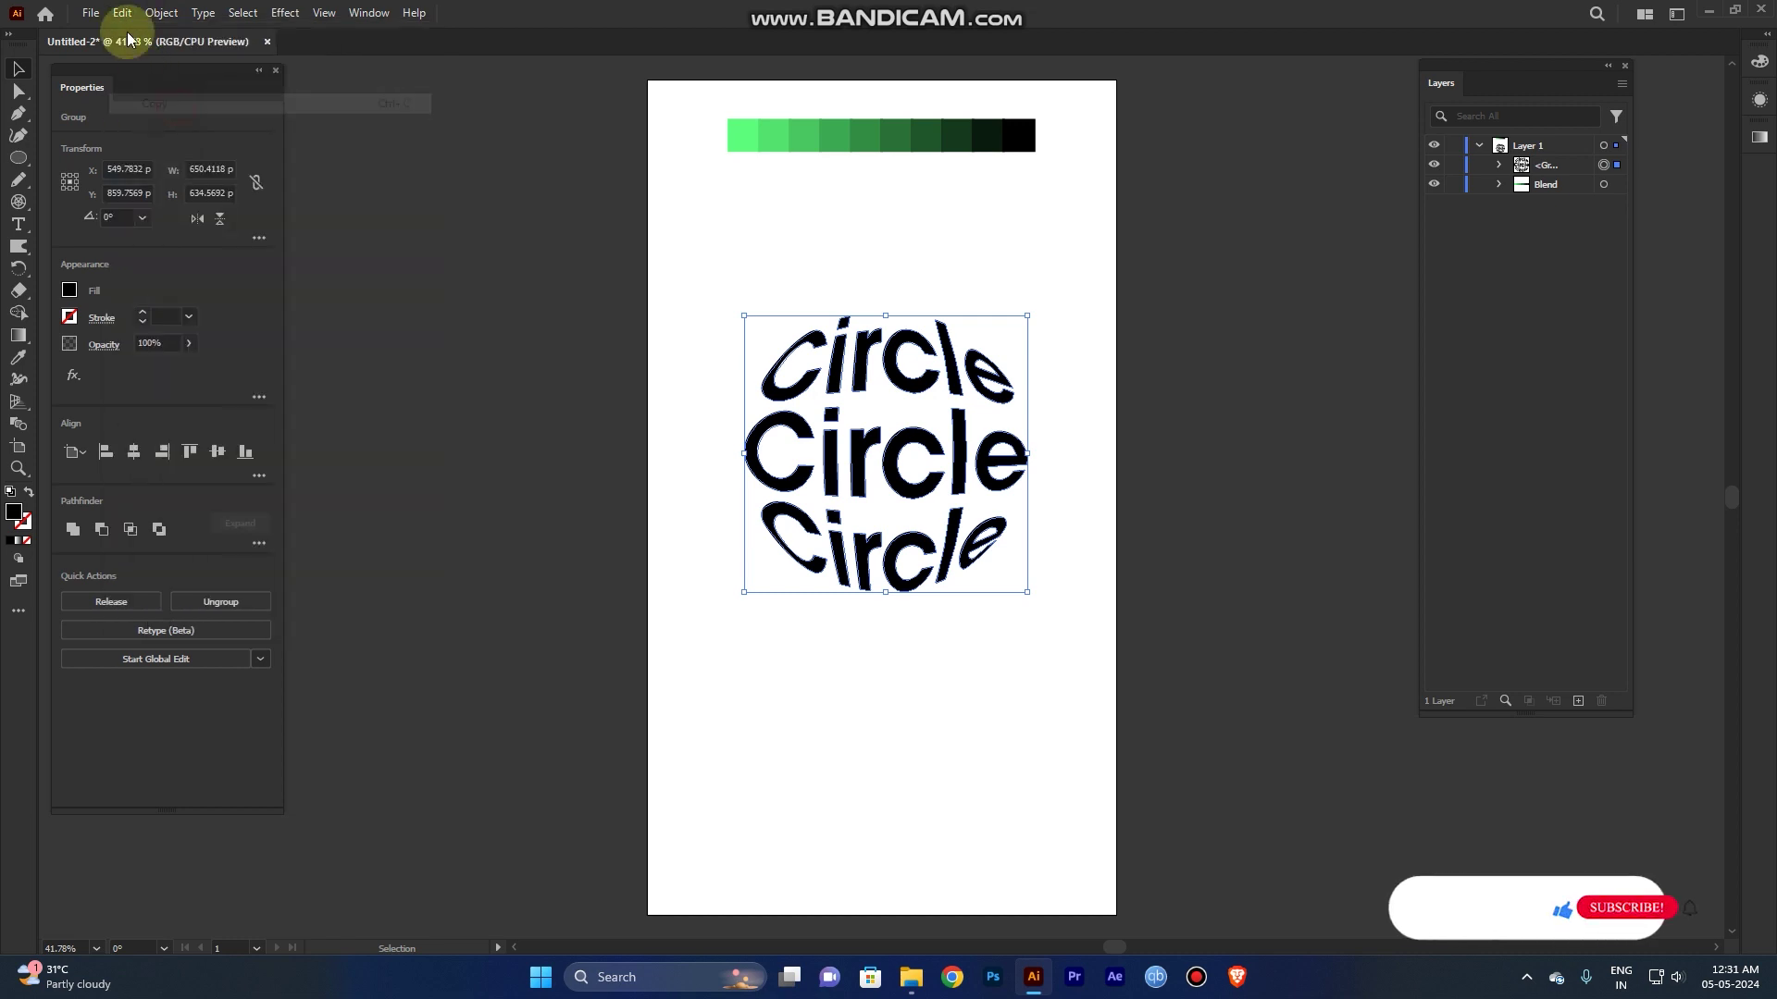
{"action": "left_click", "coordinate": [121, 13]}
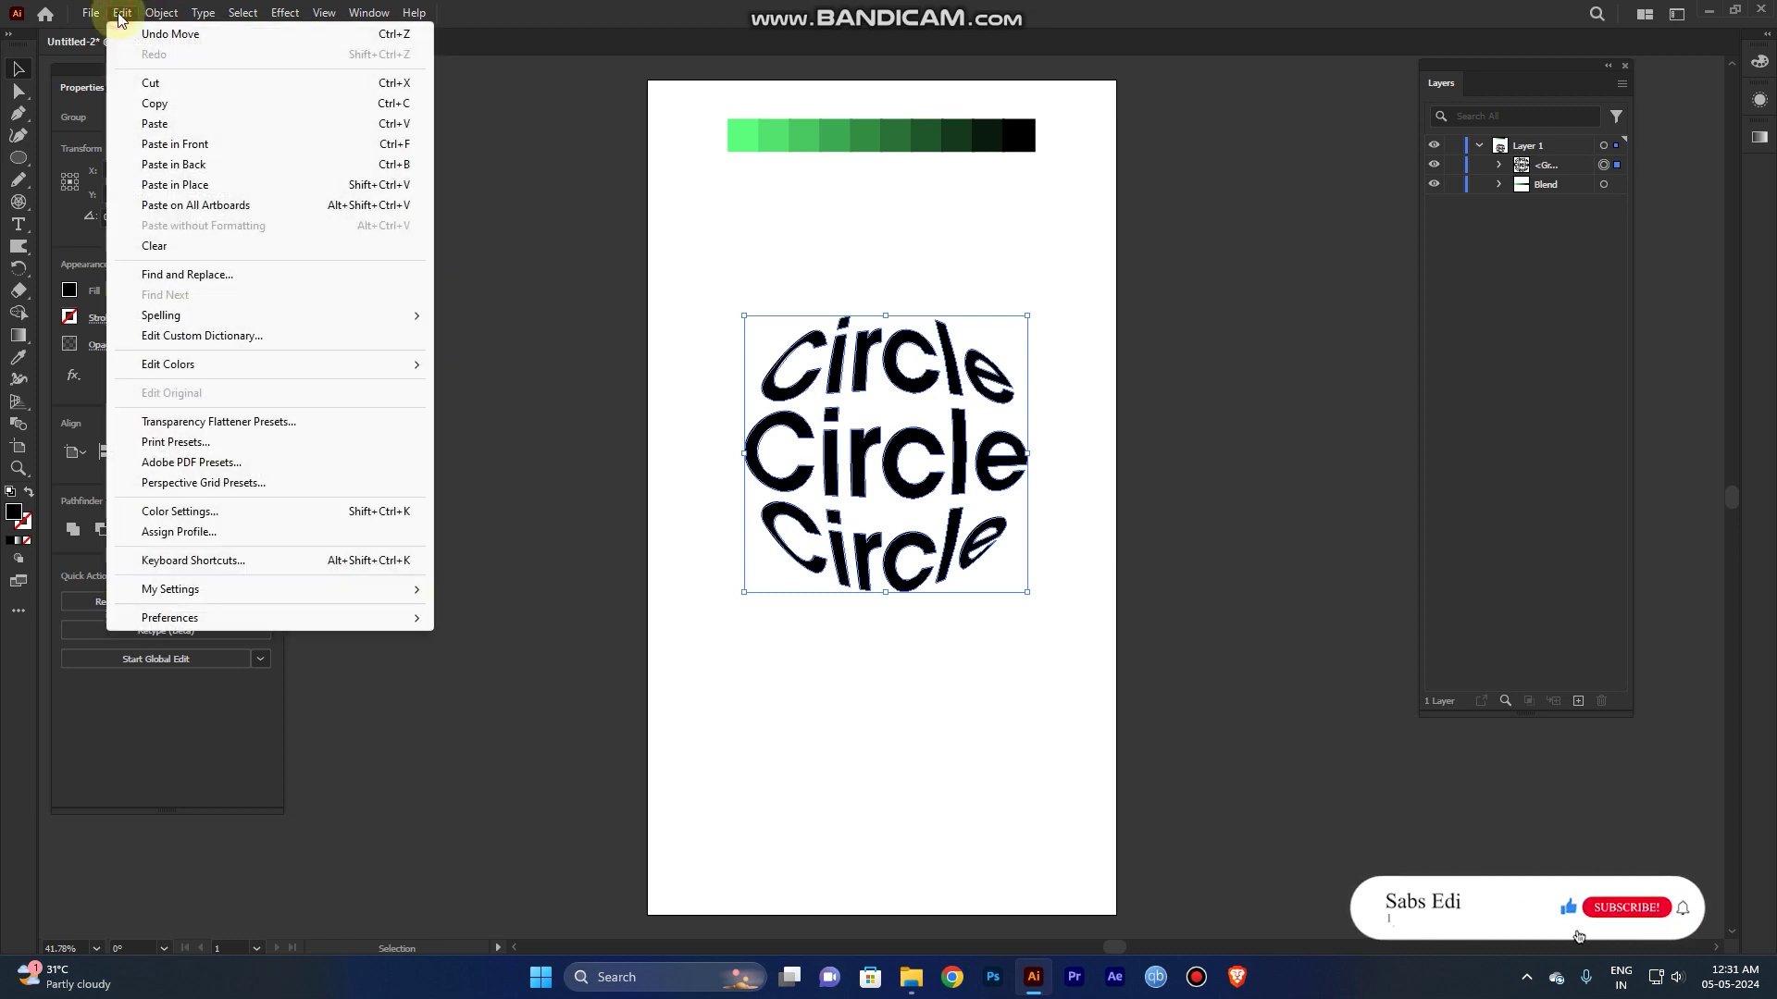
{"action": "left_click", "coordinate": [185, 166]}
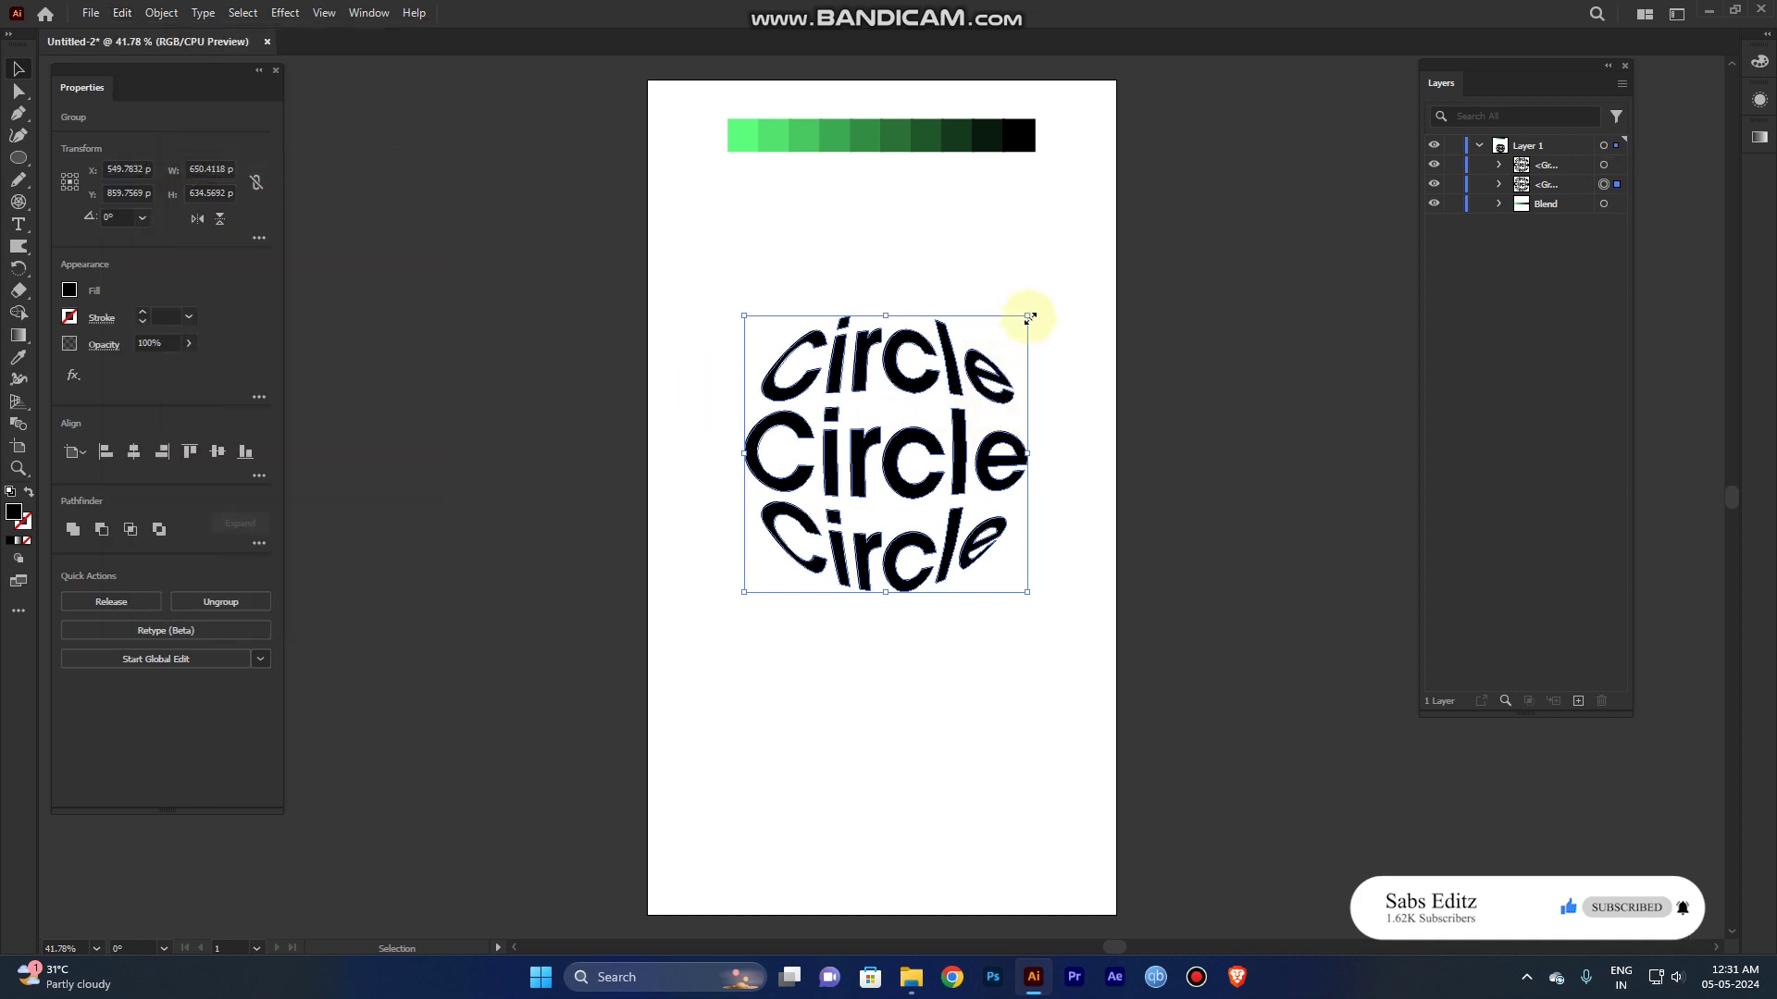
{"action": "left_click_drag", "start_coordinate": [1028, 313], "coordinate": [956, 413]}
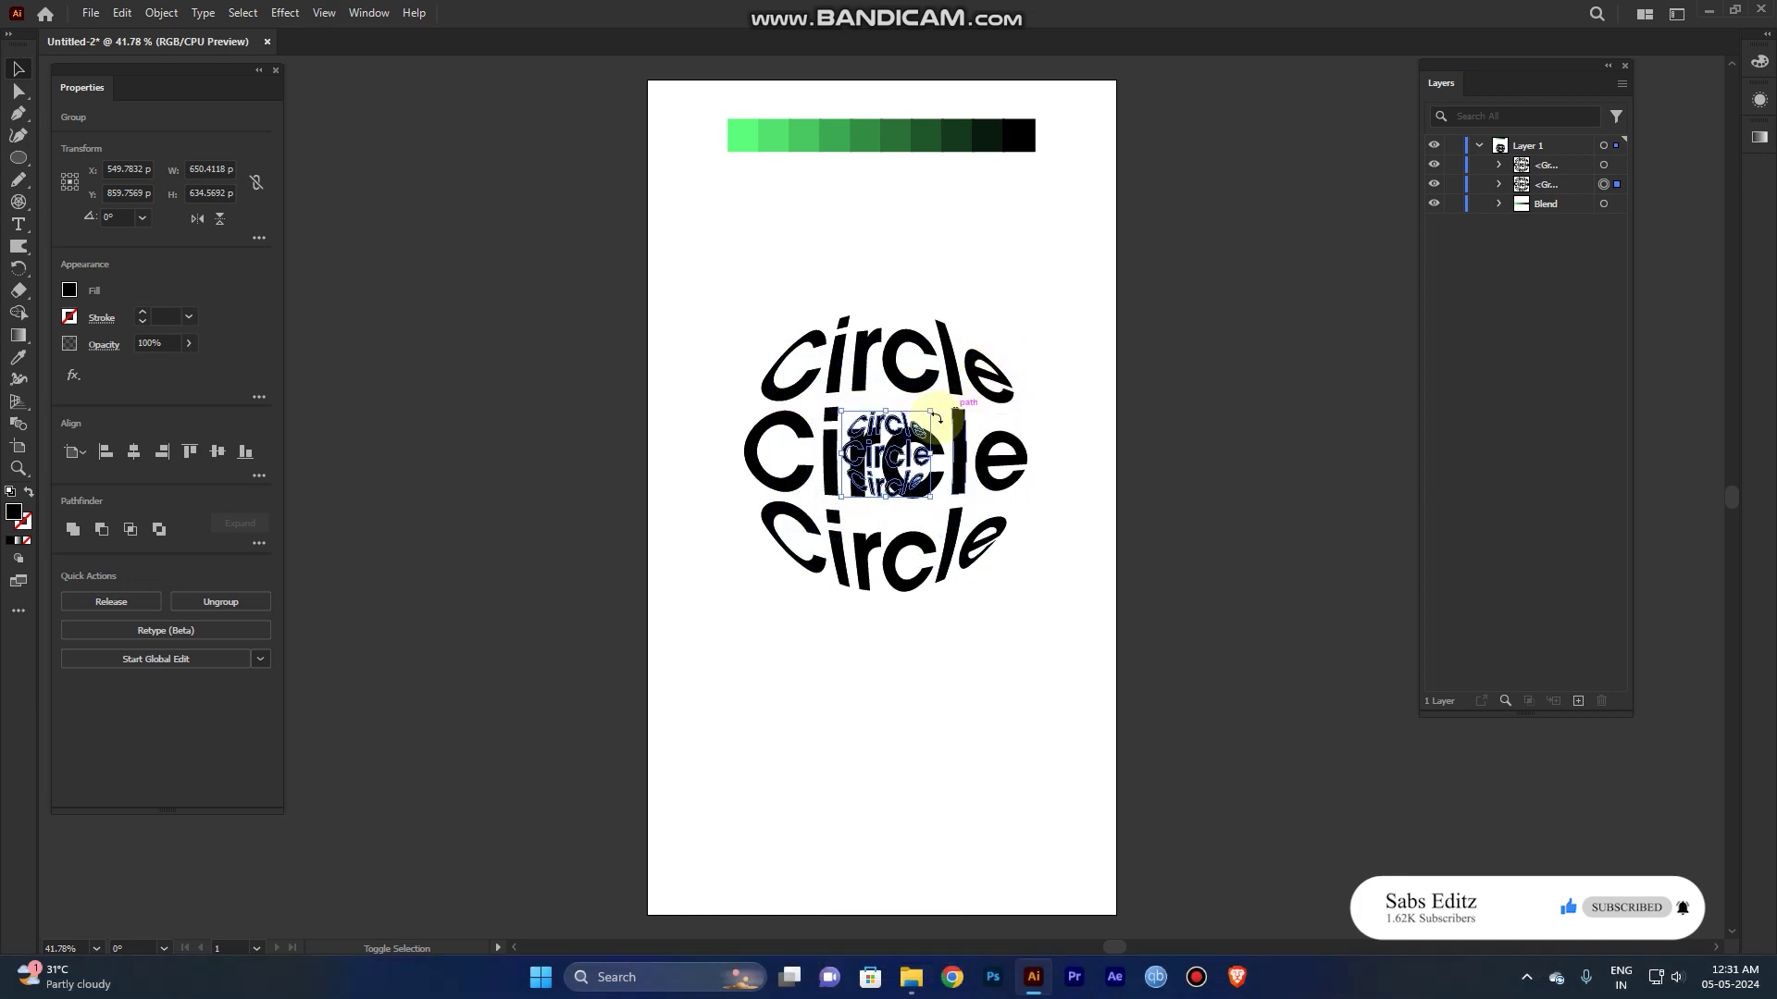
{"action": "left_click", "coordinate": [962, 298]}
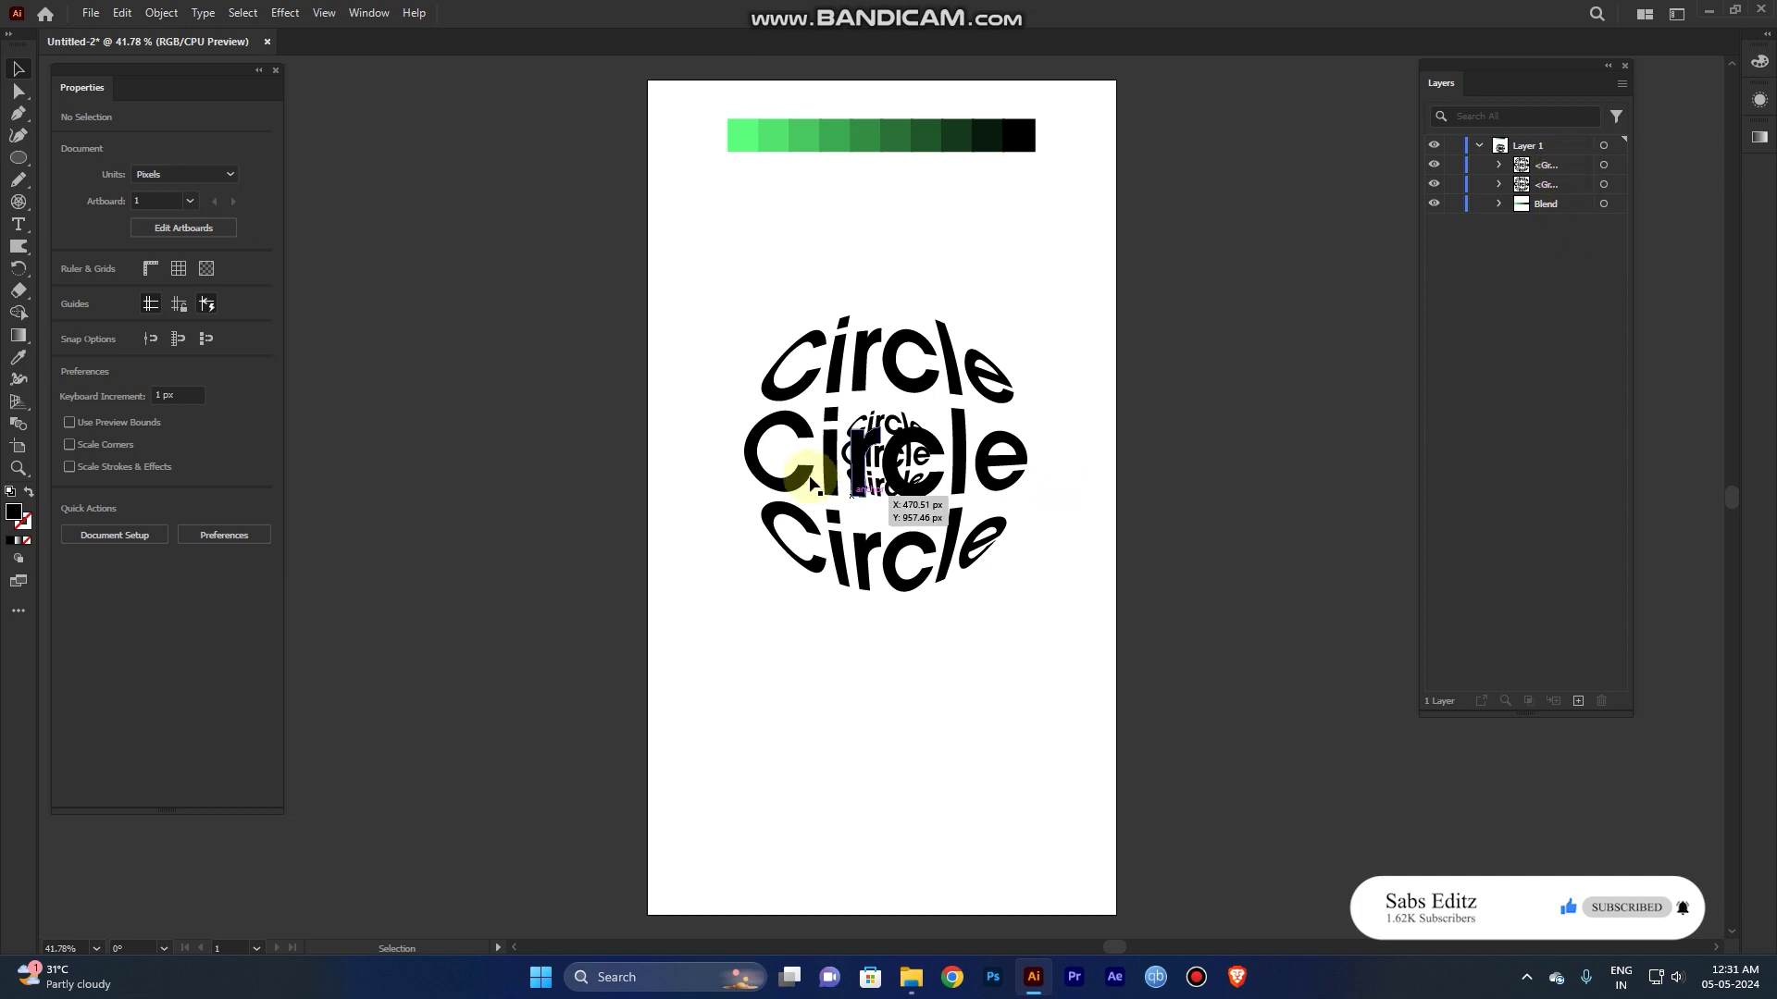
{"action": "left_click", "coordinate": [913, 383]}
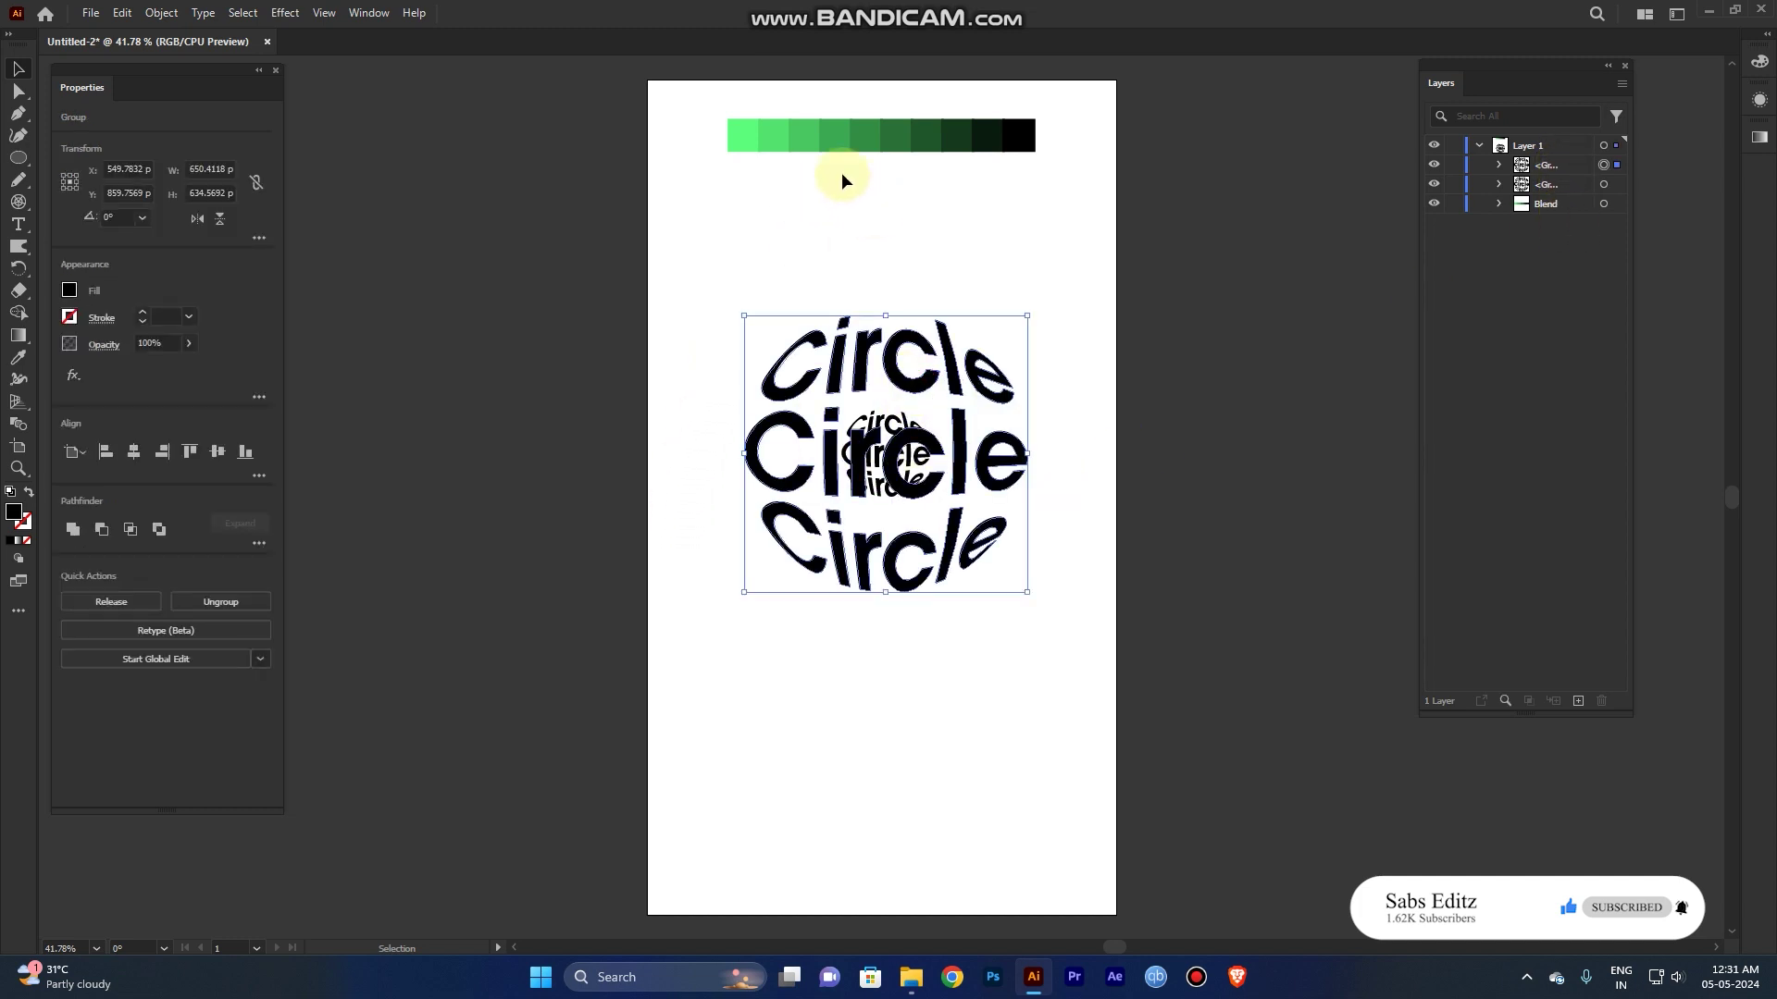
Step: Fill the large warped text with the lightest green swatch, then select both text groups
{"action": "key", "text": "i"}
{"action": "left_click", "coordinate": [746, 128]}
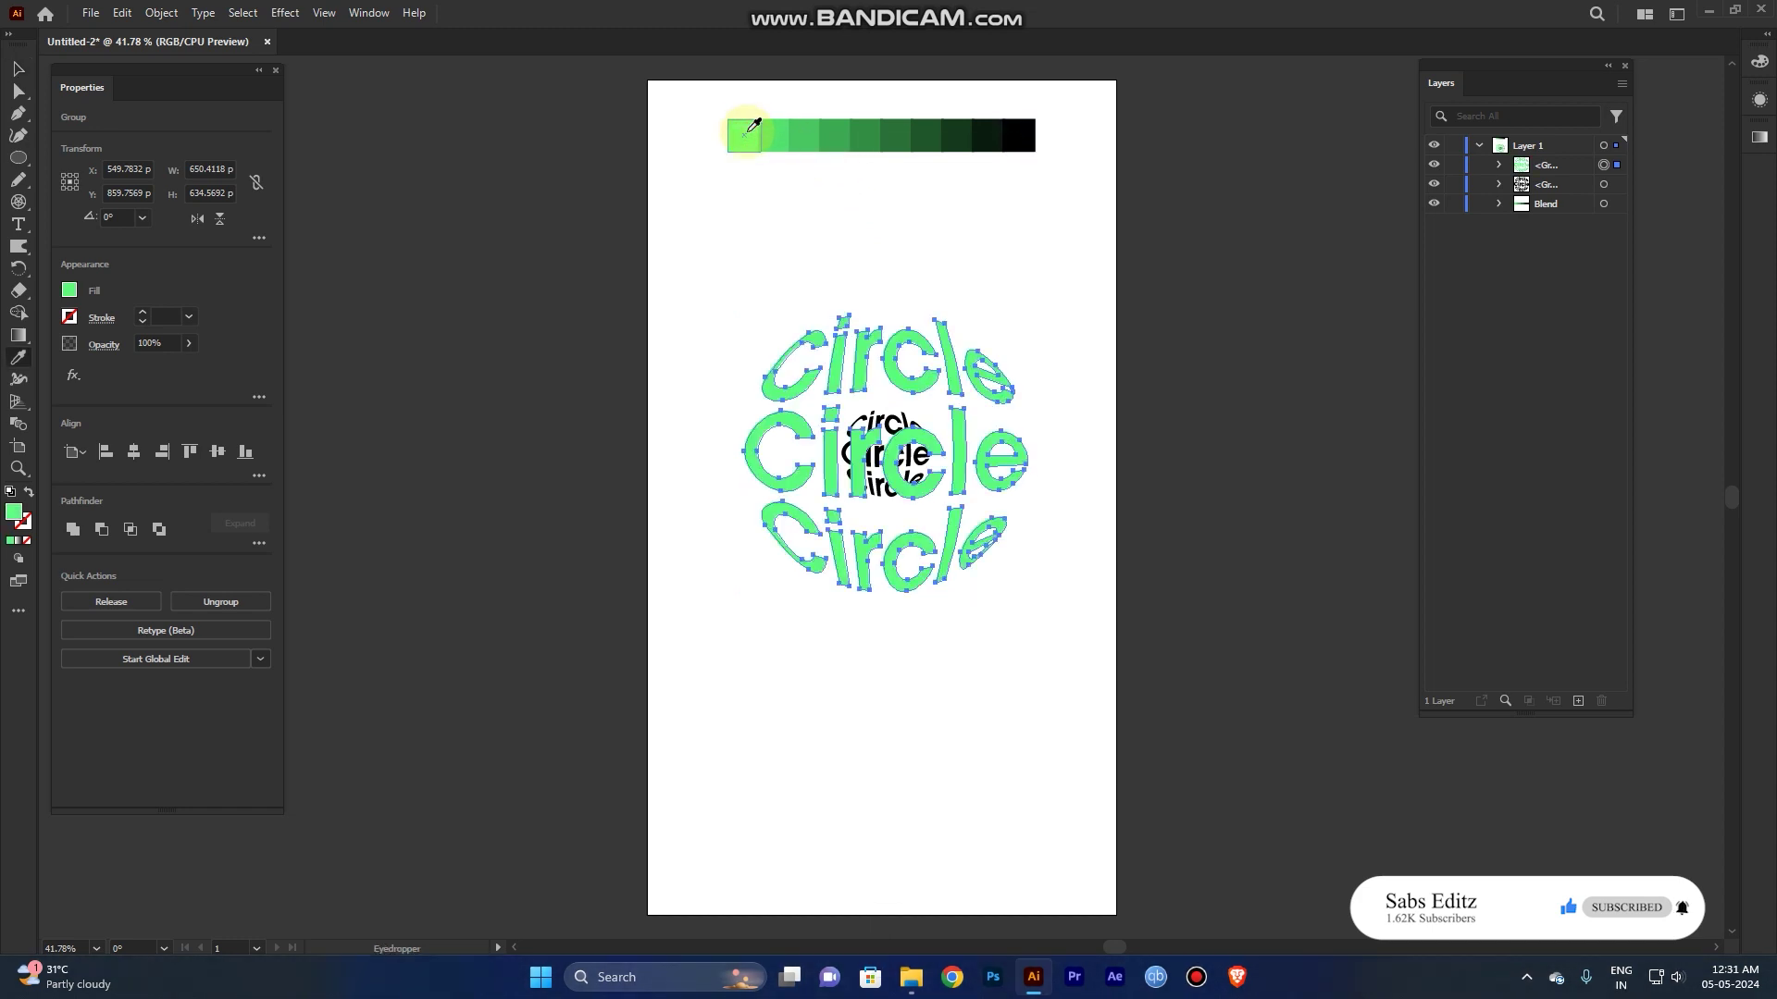
{"action": "left_click", "coordinate": [18, 69]}
{"action": "left_click_drag", "start_coordinate": [753, 263], "coordinate": [1042, 546]}
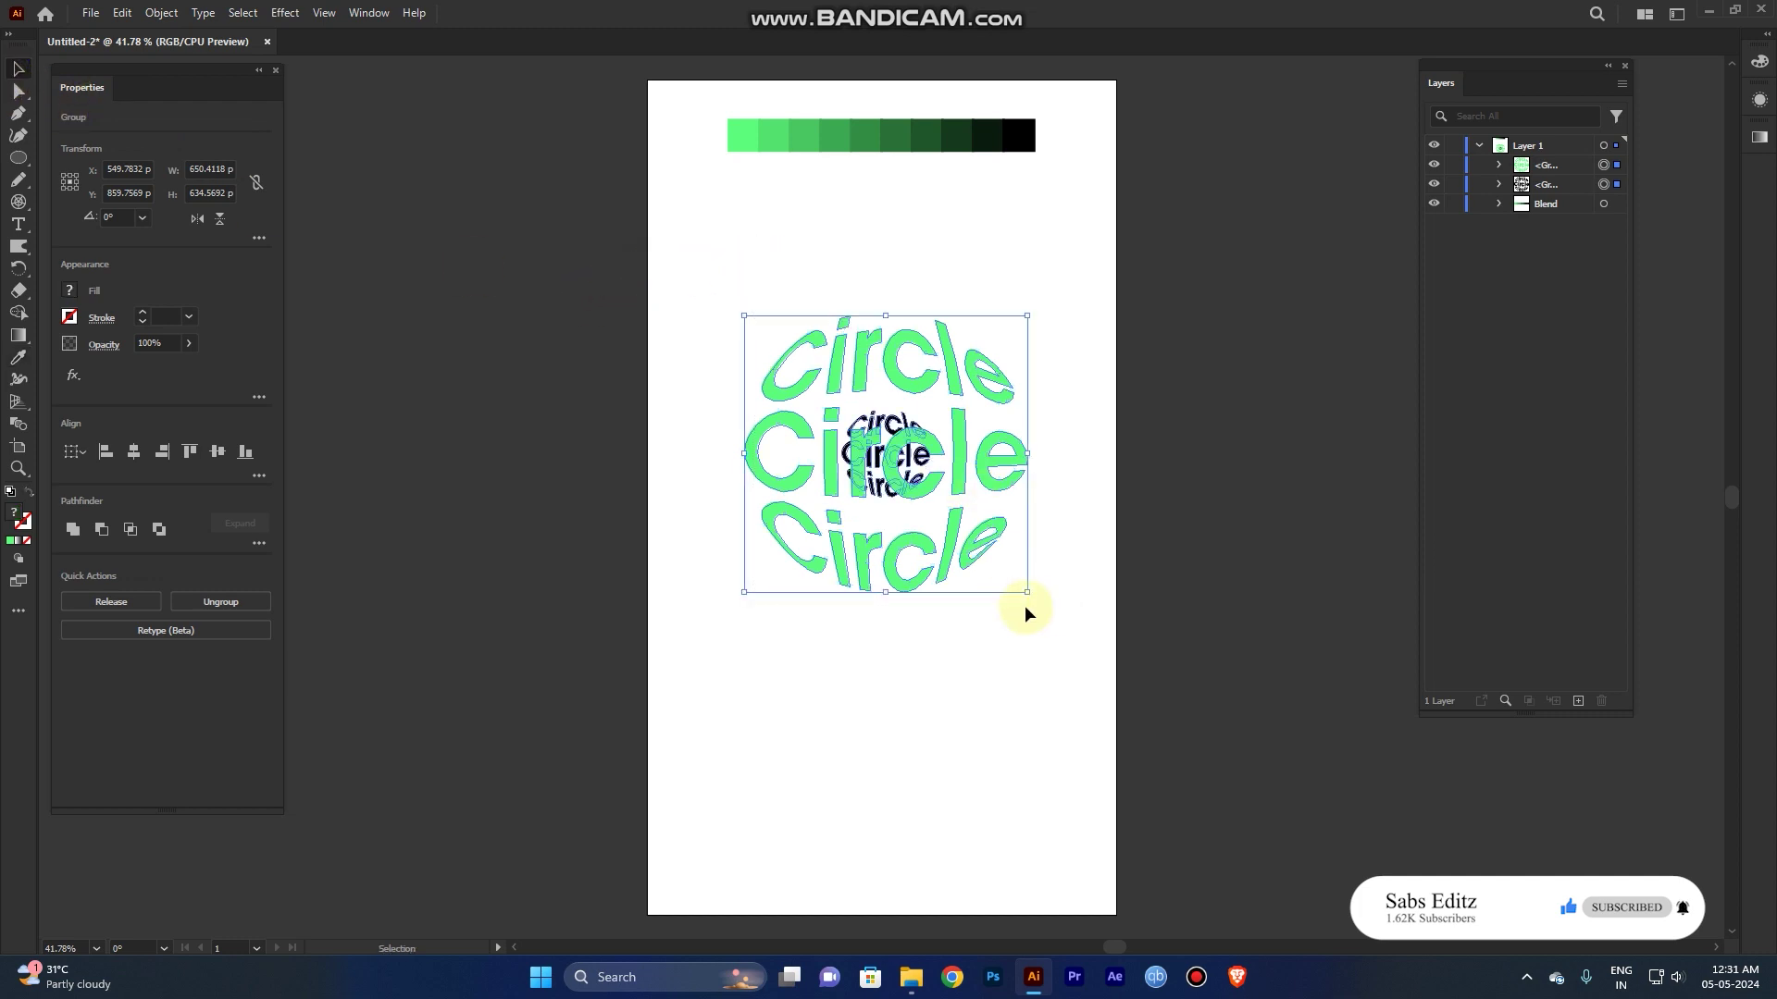
Step: Set Blend Options to Specified Steps 8 and blend the centre copy into the outer green text
{"action": "left_click", "coordinate": [19, 428]}
{"action": "double_click", "coordinate": [18, 431]}
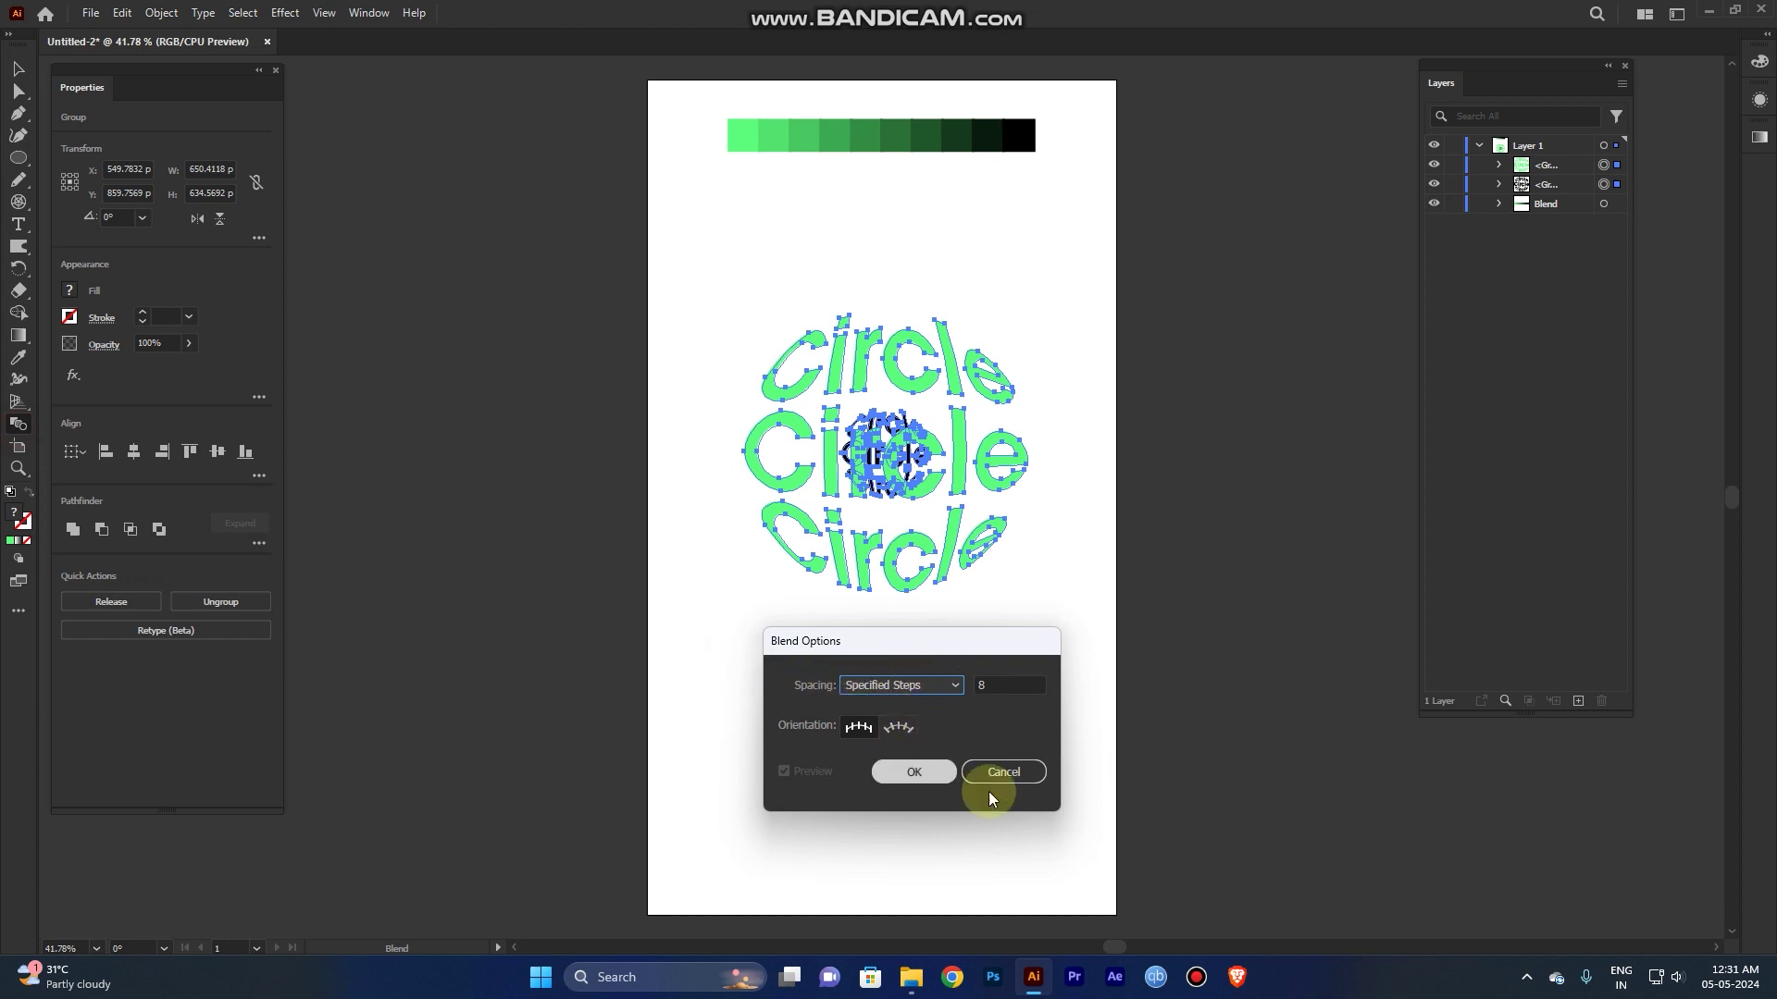
{"action": "left_click", "coordinate": [926, 690]}
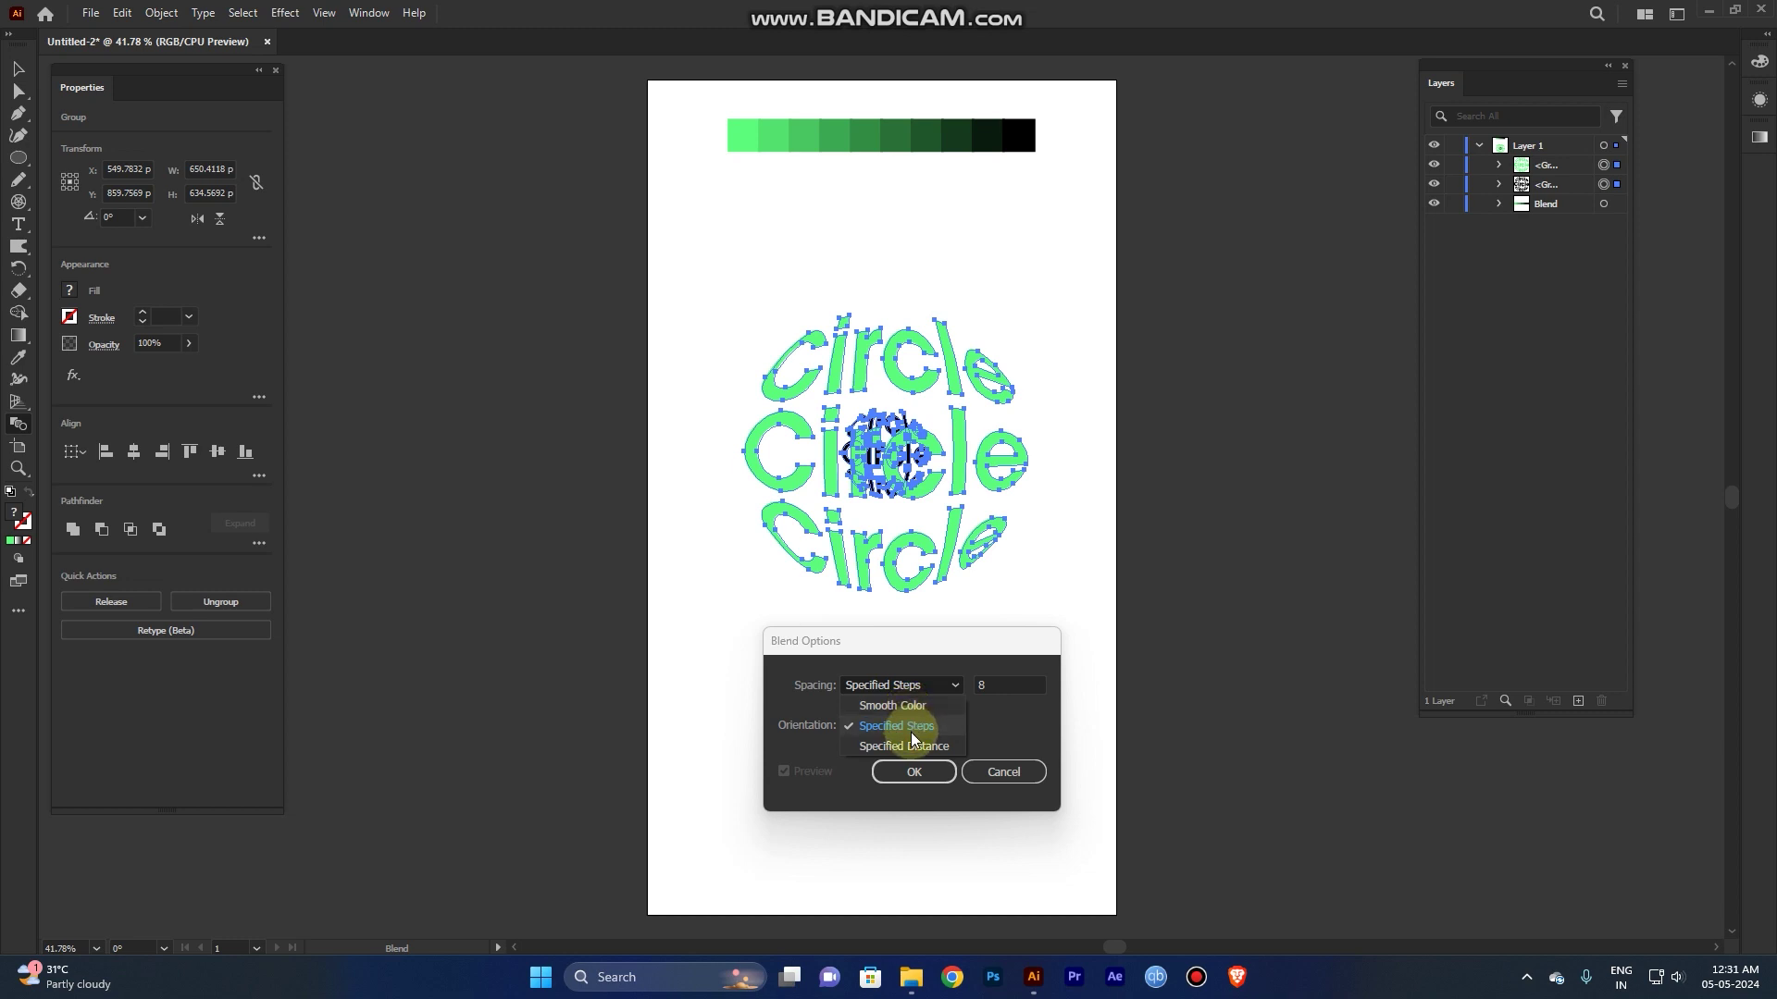
{"action": "left_click", "coordinate": [1004, 692]}
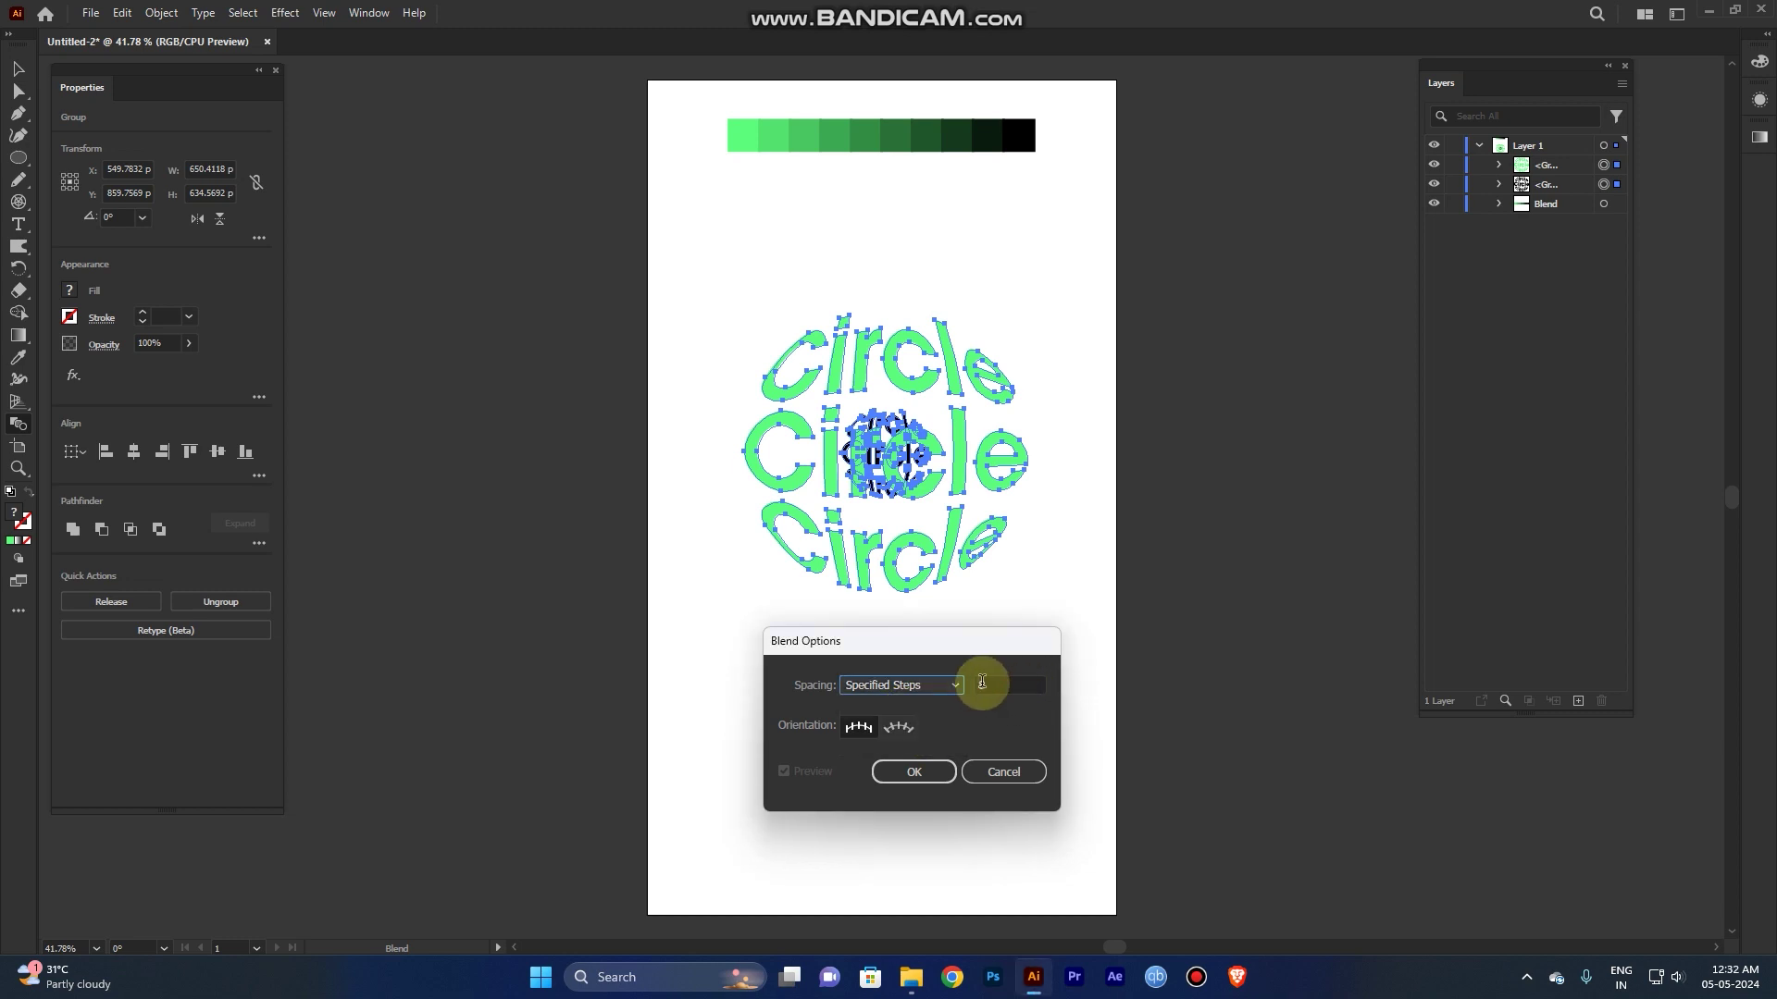
{"action": "left_click", "coordinate": [970, 685]}
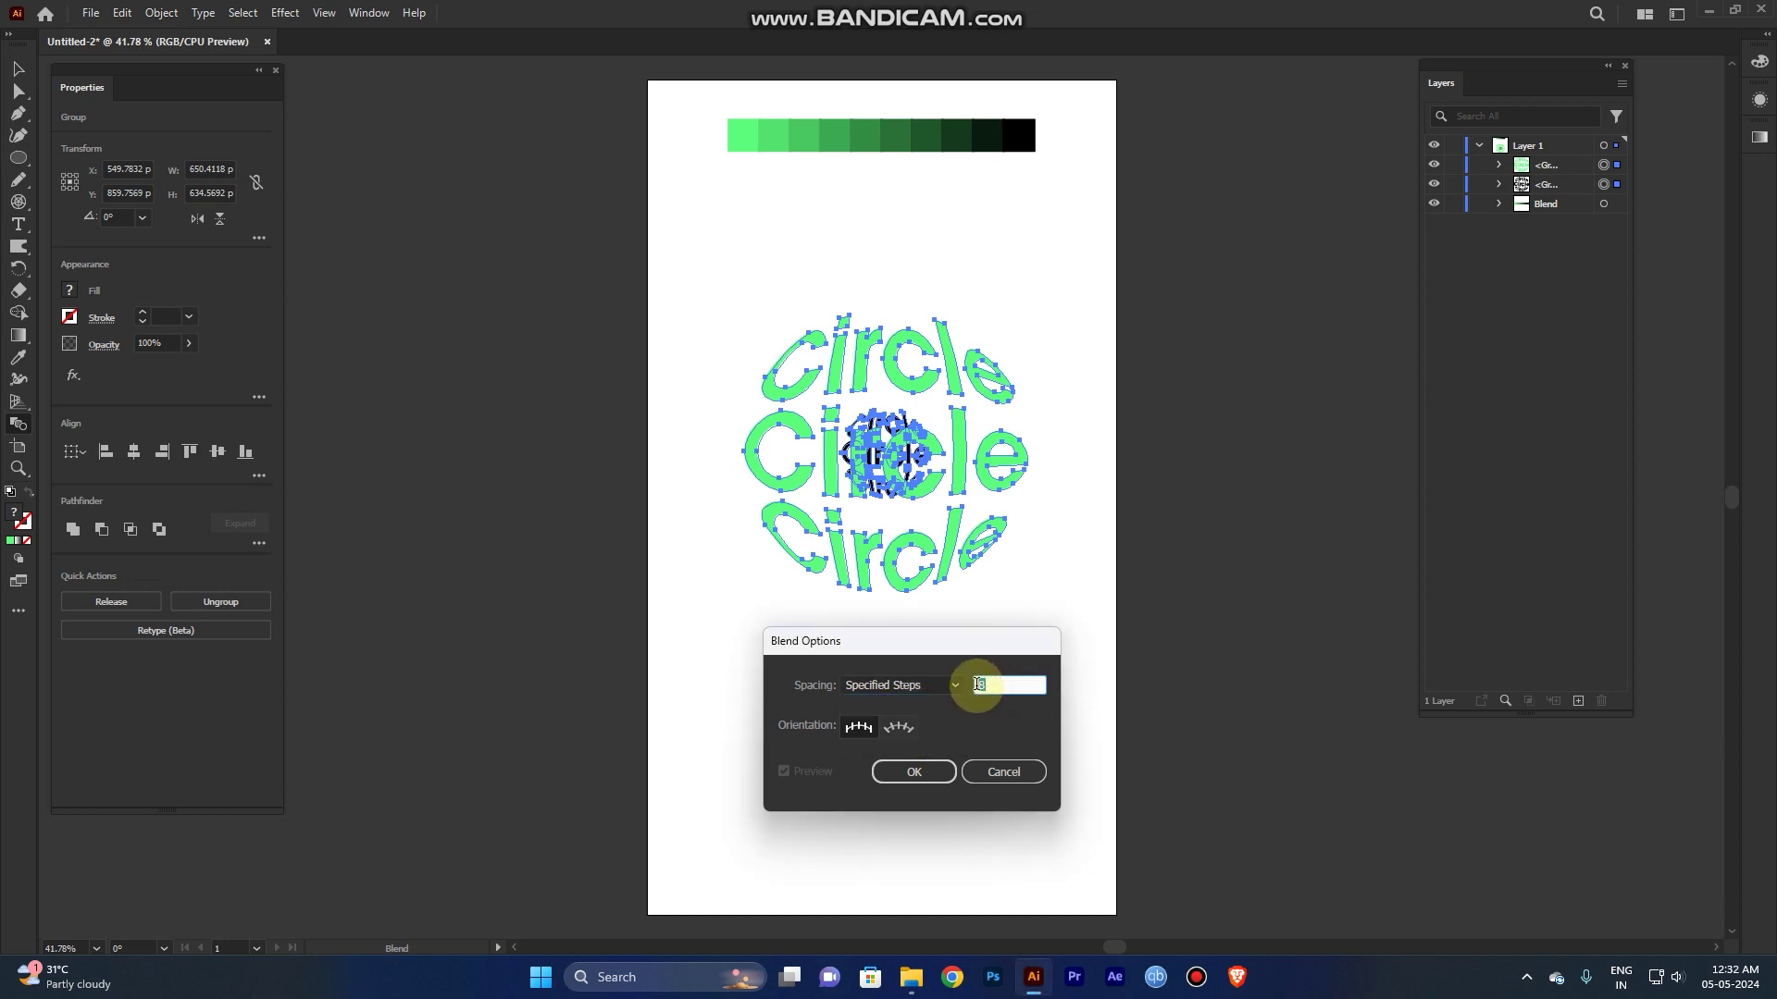
{"action": "left_click", "coordinate": [919, 775]}
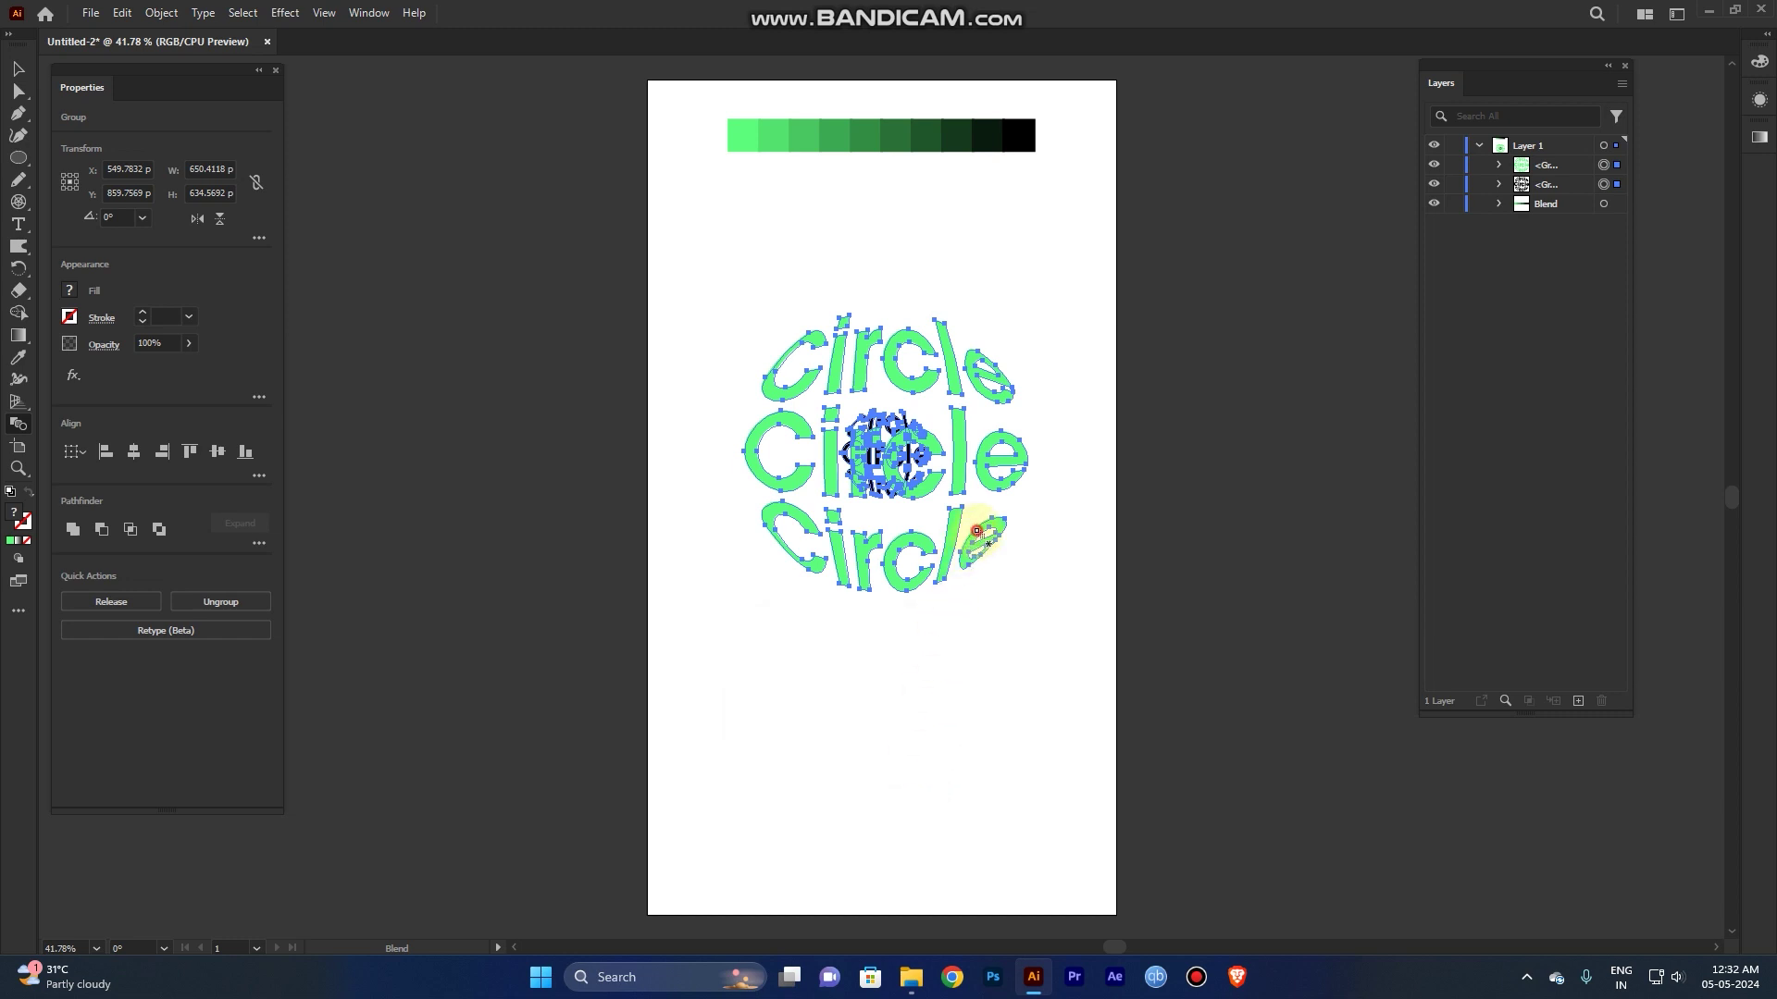
{"action": "left_click", "coordinate": [873, 424]}
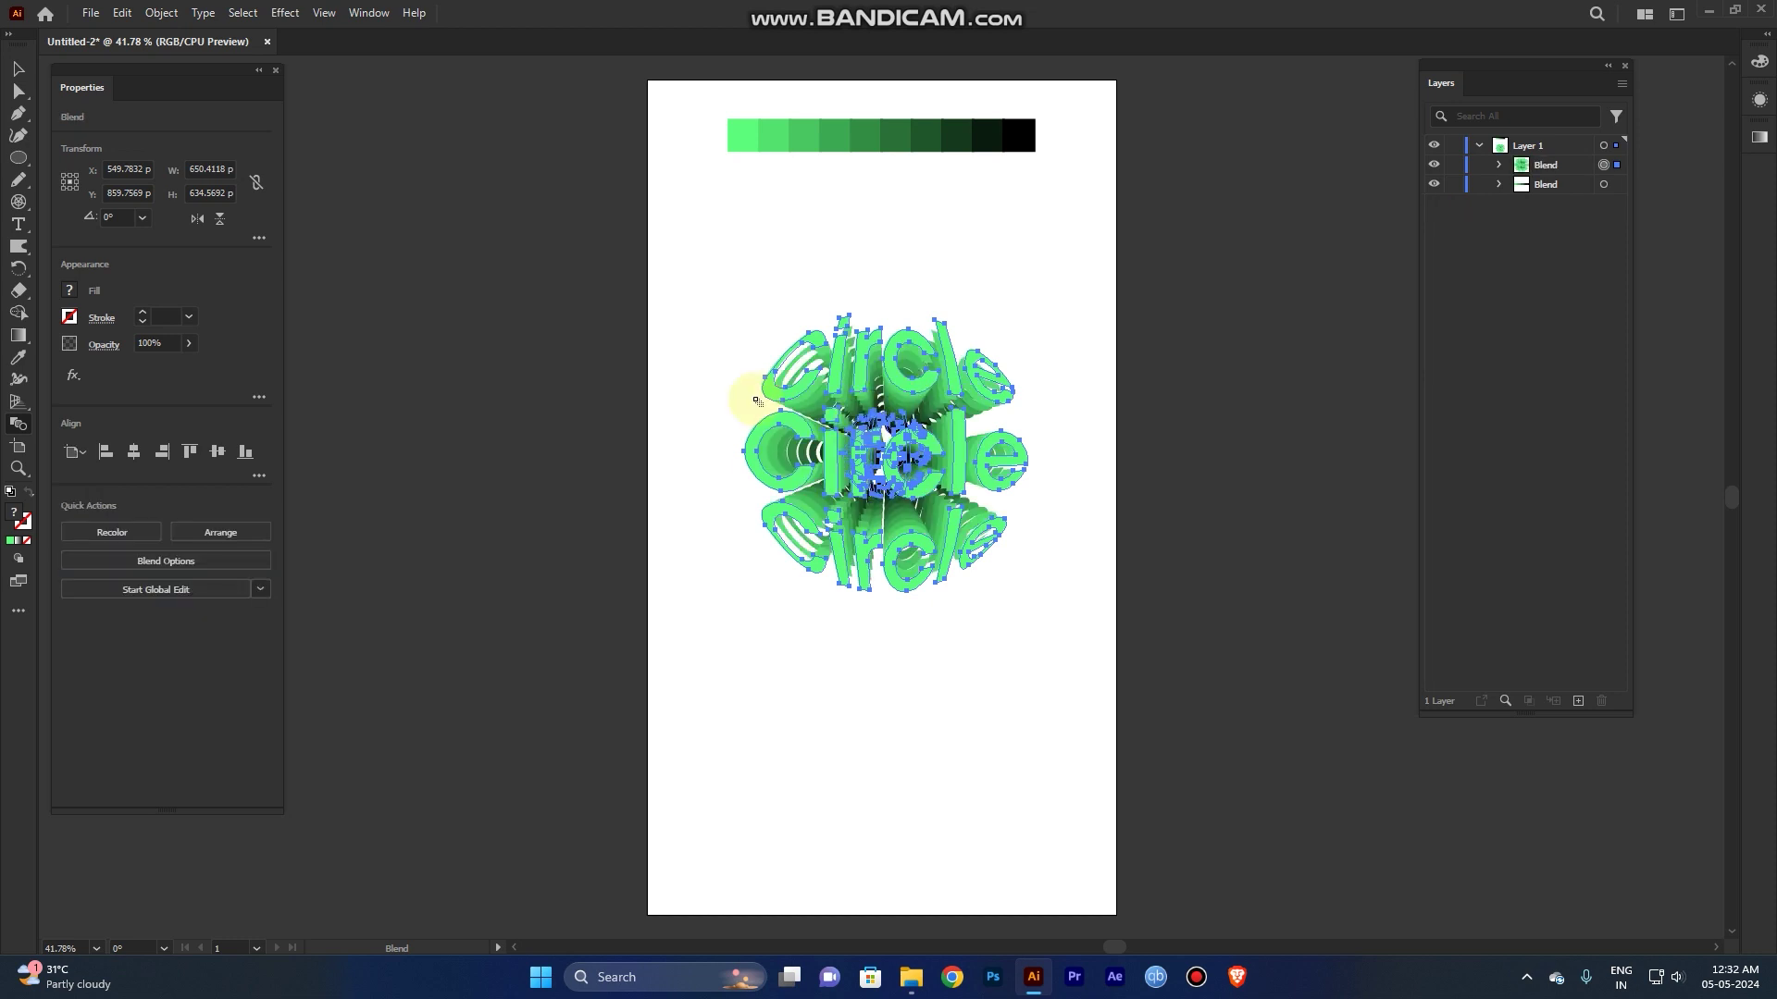
Step: Expand the Blend in the Layers panel and target its small centre Circle copy
{"action": "left_click", "coordinate": [17, 68]}
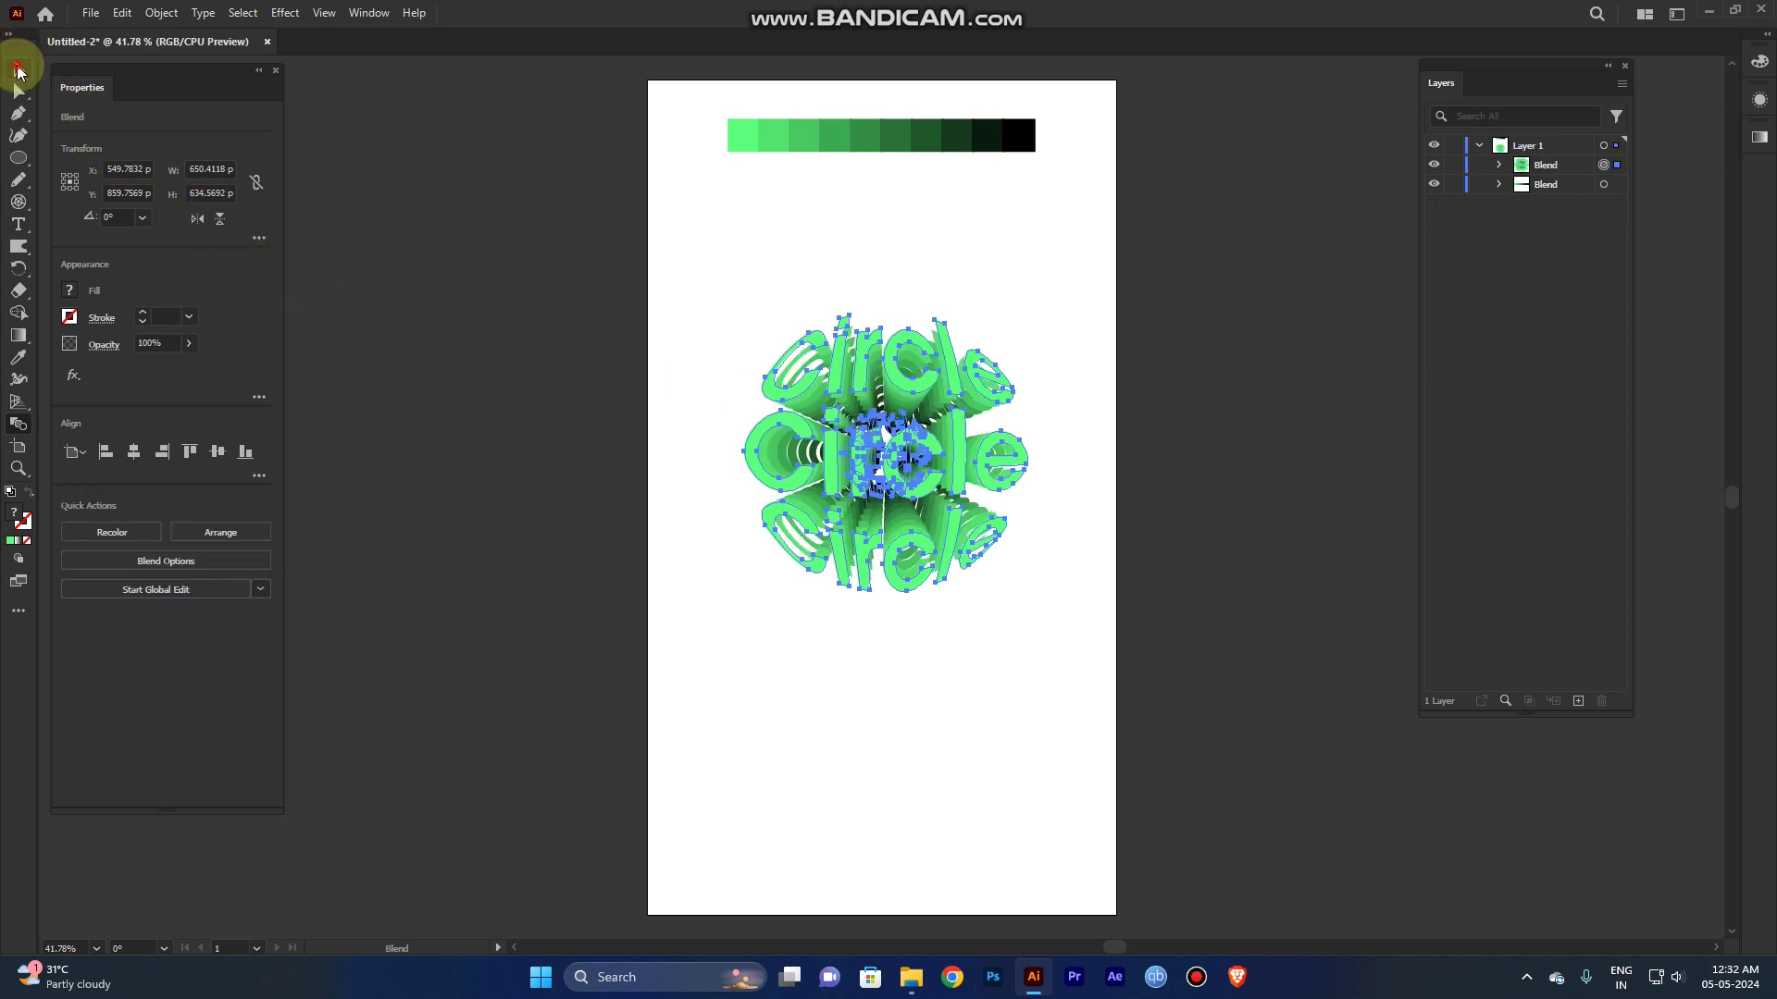
{"action": "left_click", "coordinate": [862, 636]}
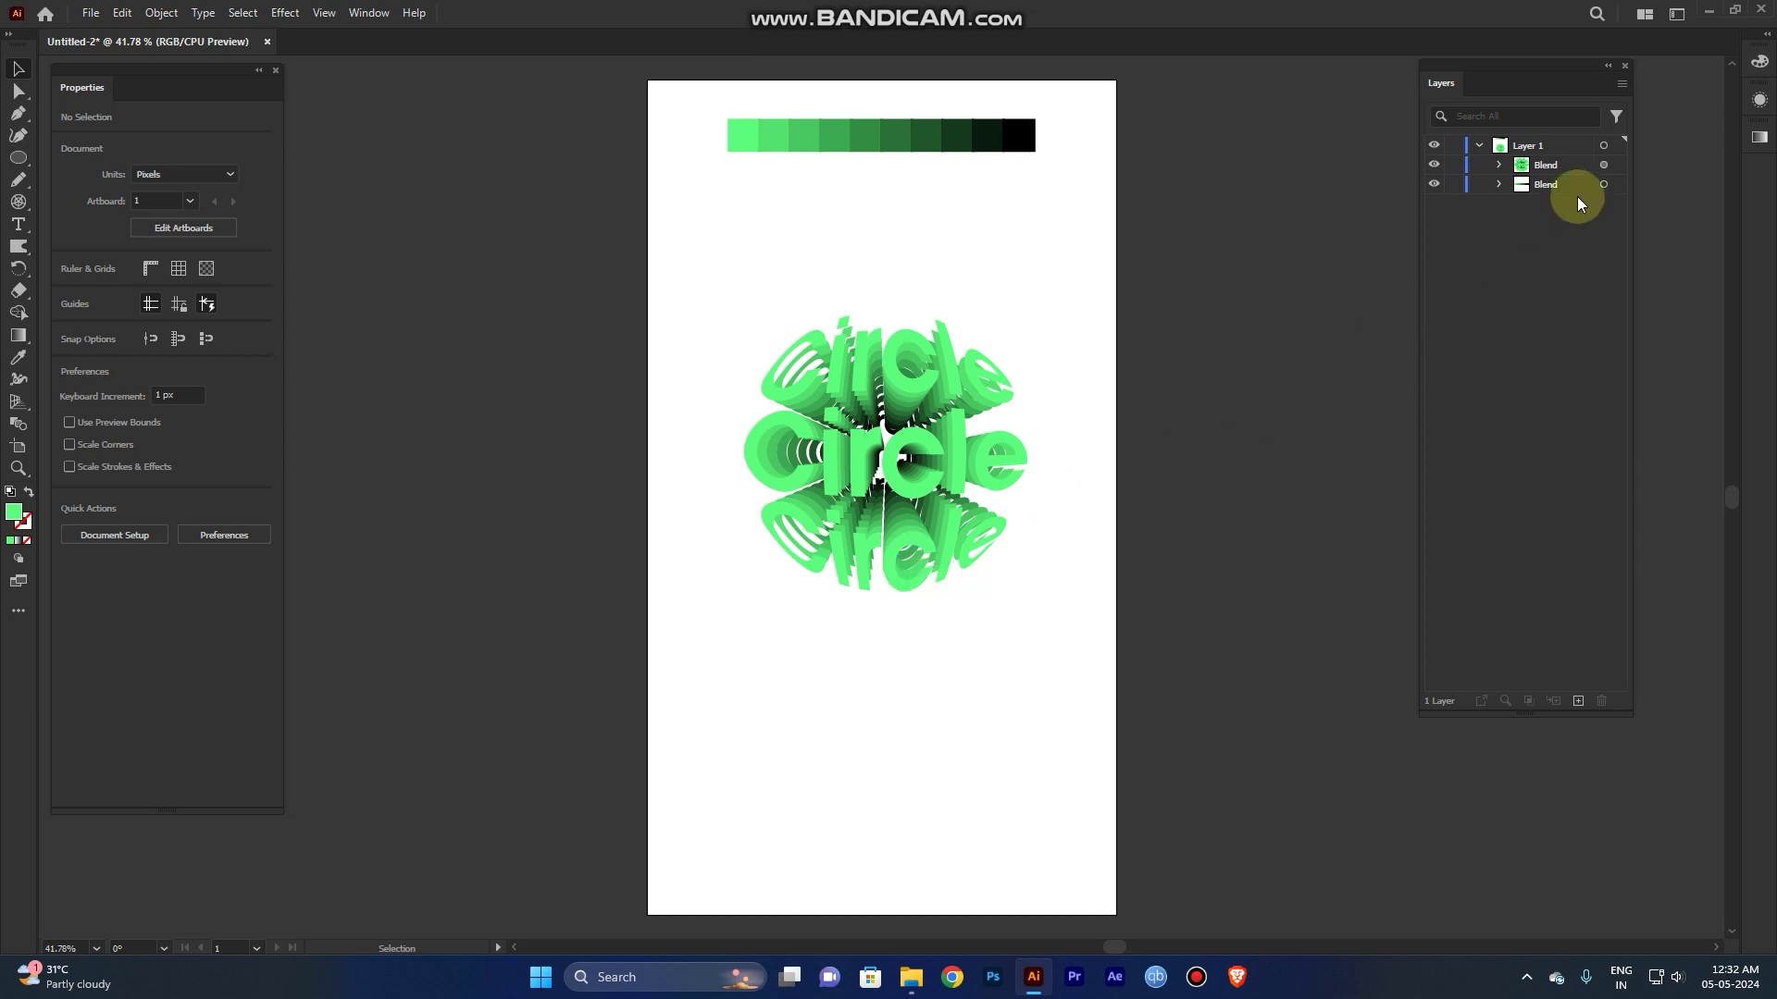
{"action": "left_click", "coordinate": [1500, 165]}
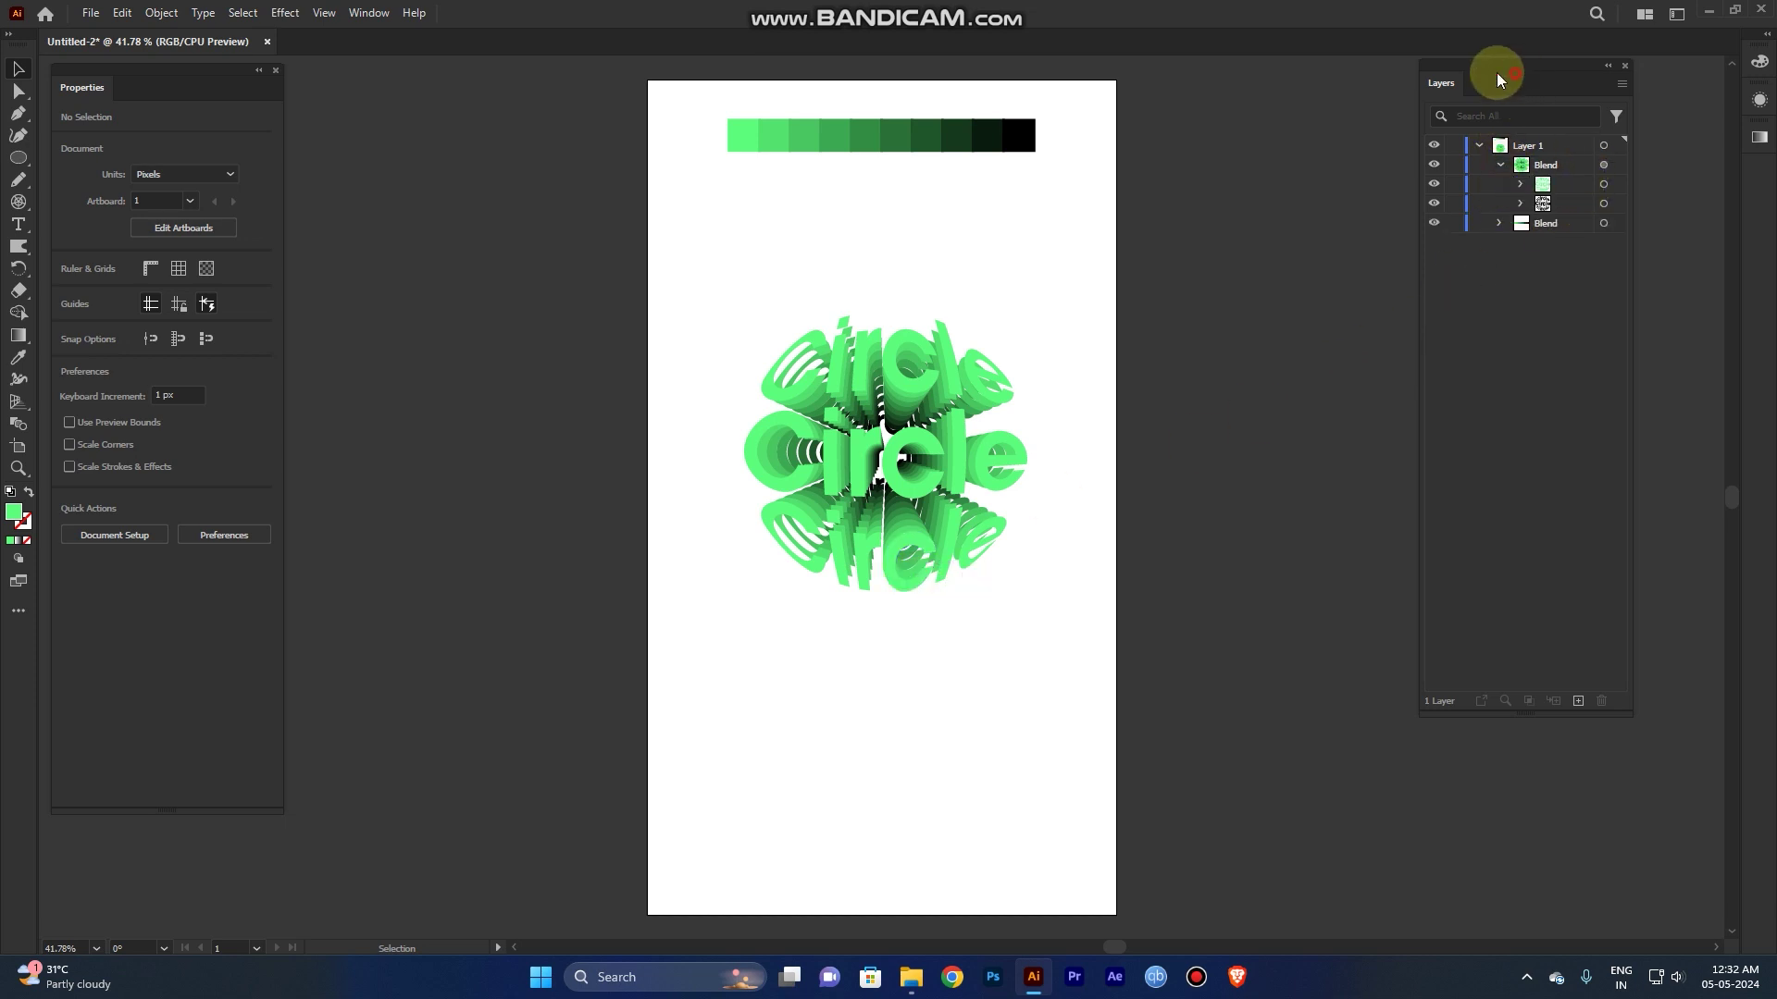
{"action": "left_click_drag", "start_coordinate": [1496, 72], "coordinate": [1274, 114]}
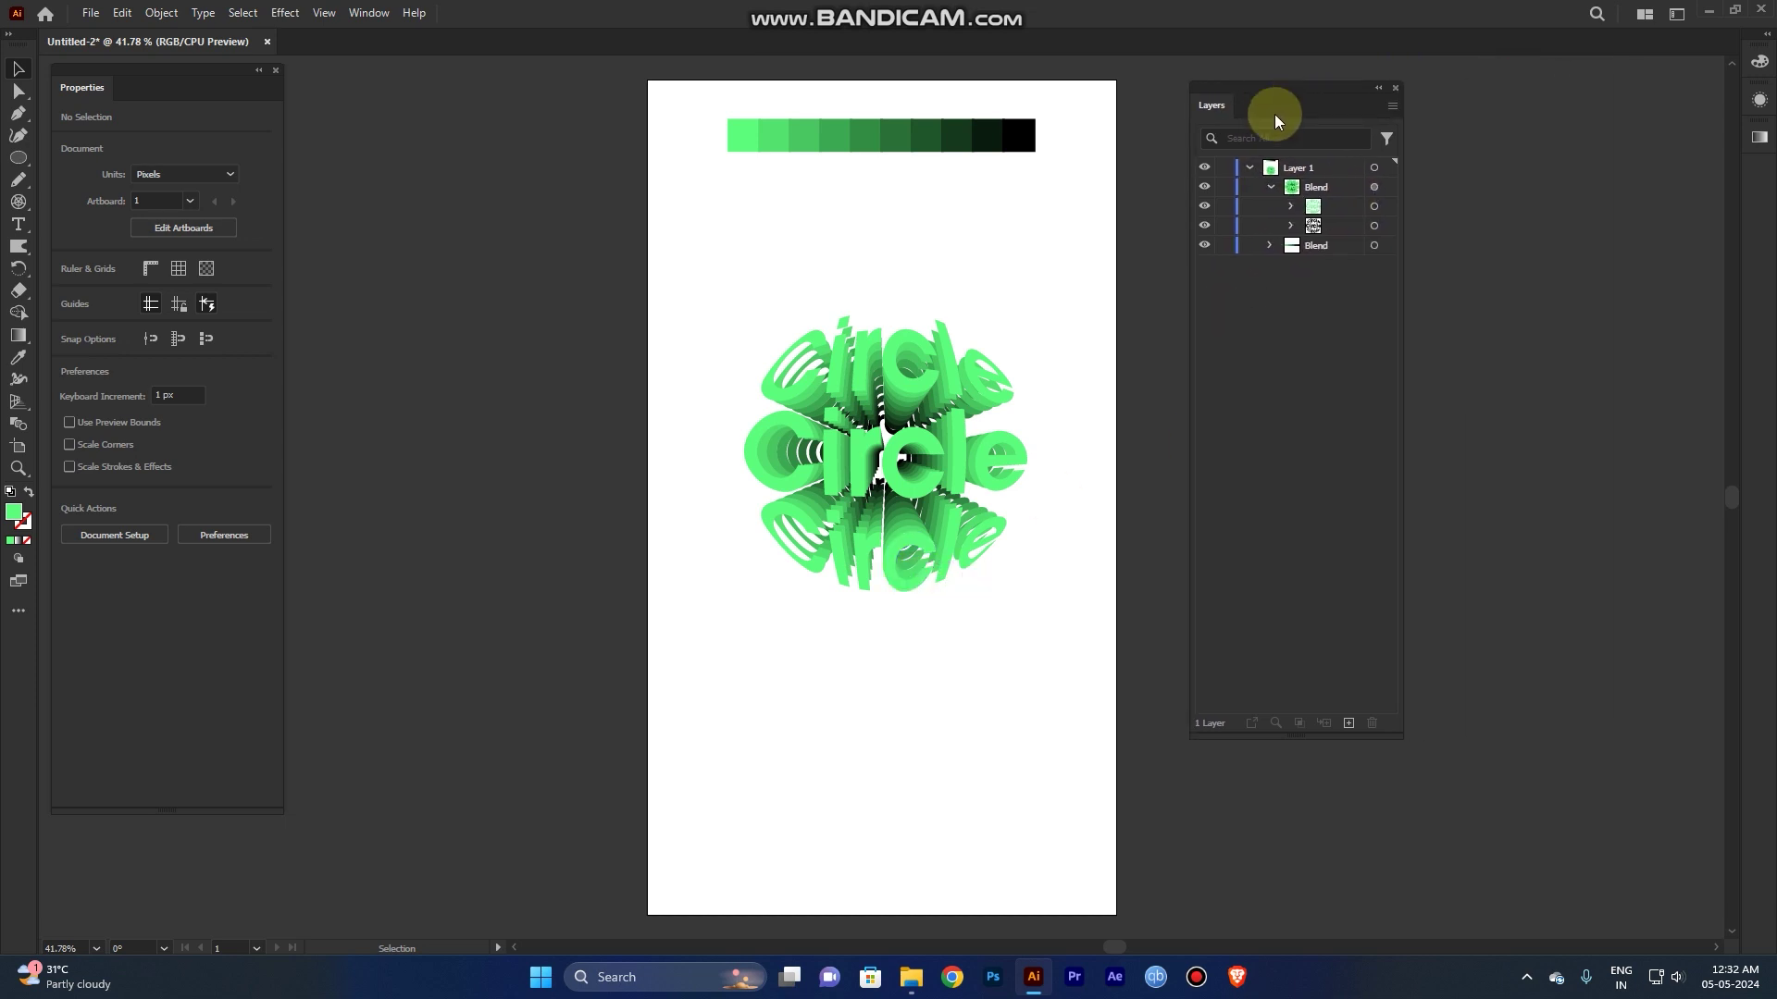
{"action": "left_click", "coordinate": [1373, 211]}
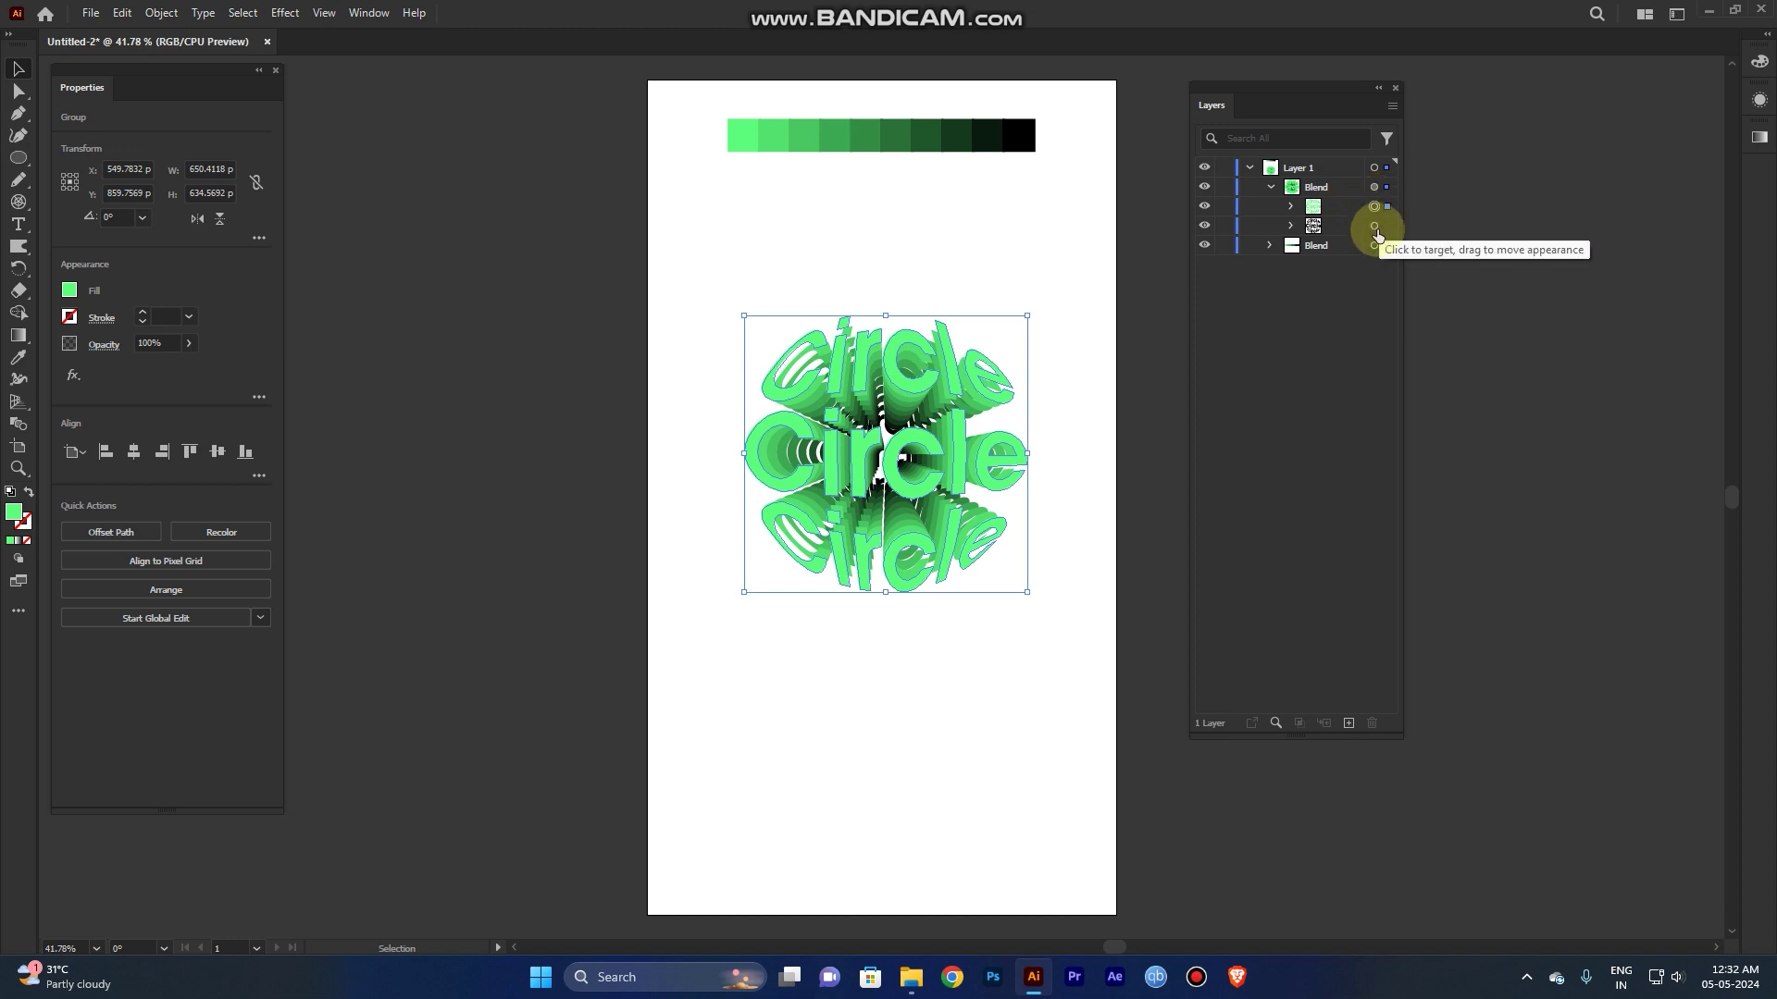
{"action": "left_click", "coordinate": [1375, 226]}
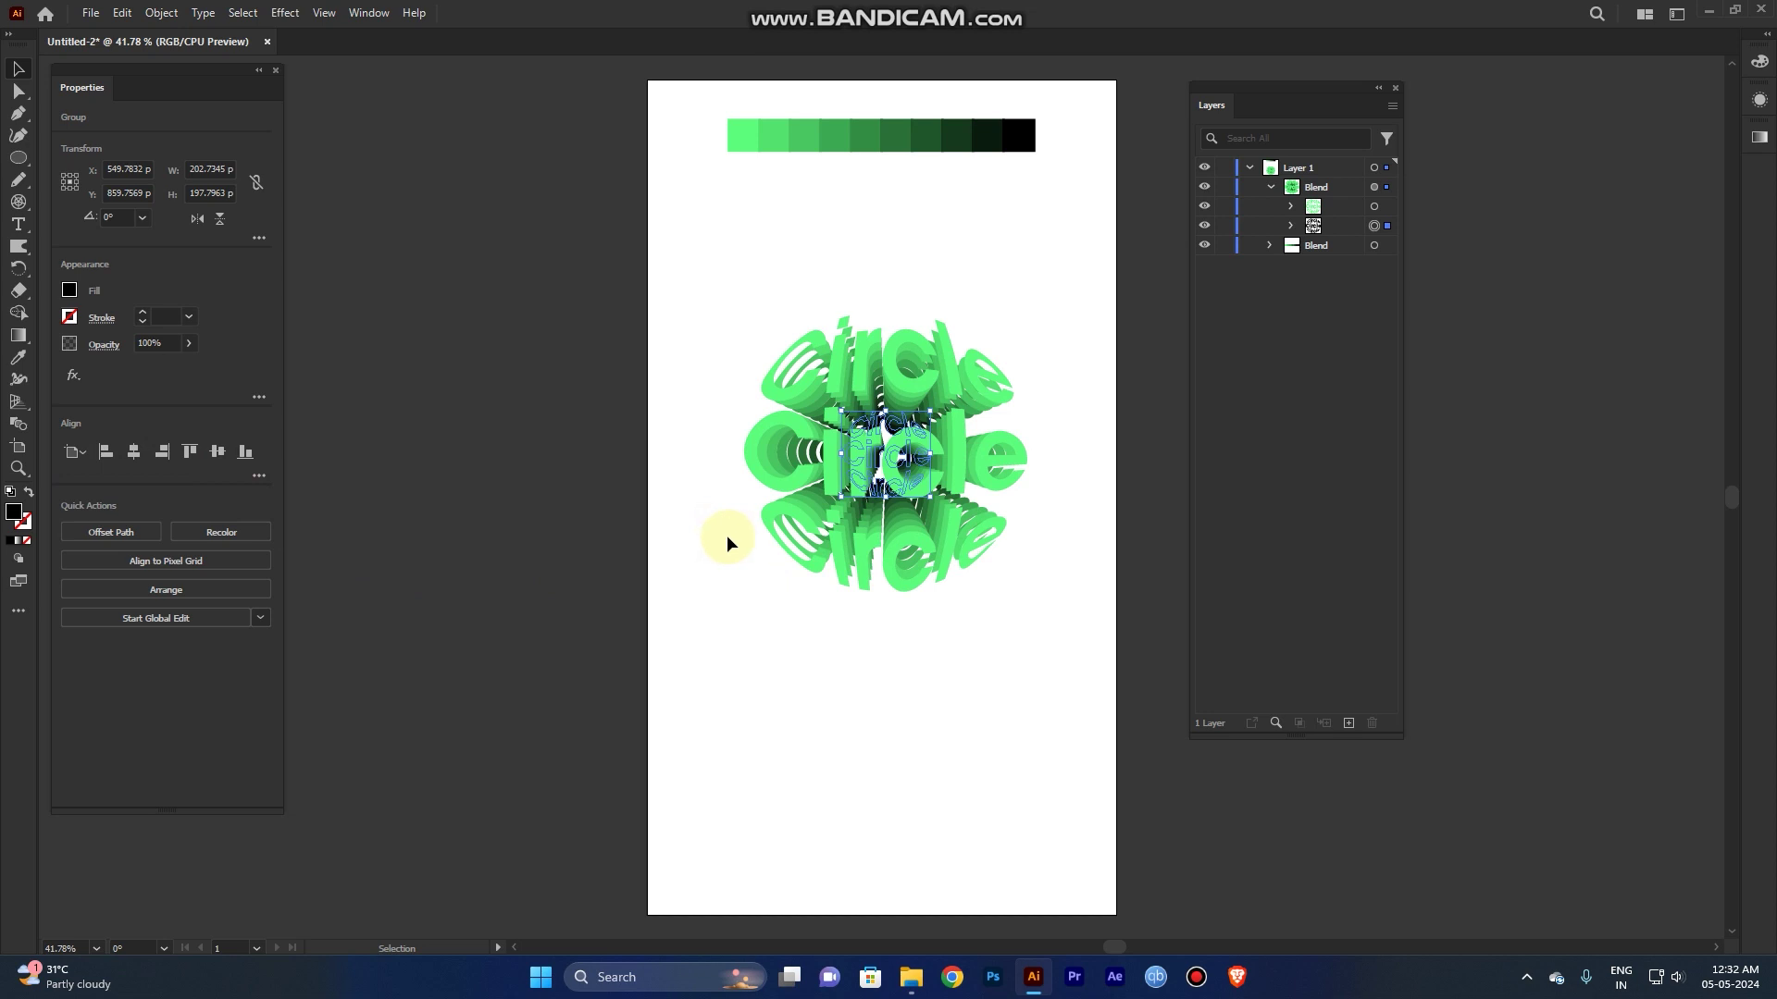
Step: Change the Circle blend's Specified Steps from 8 to 100, then deselect it
{"action": "left_click_drag", "start_coordinate": [725, 274], "coordinate": [1148, 657]}
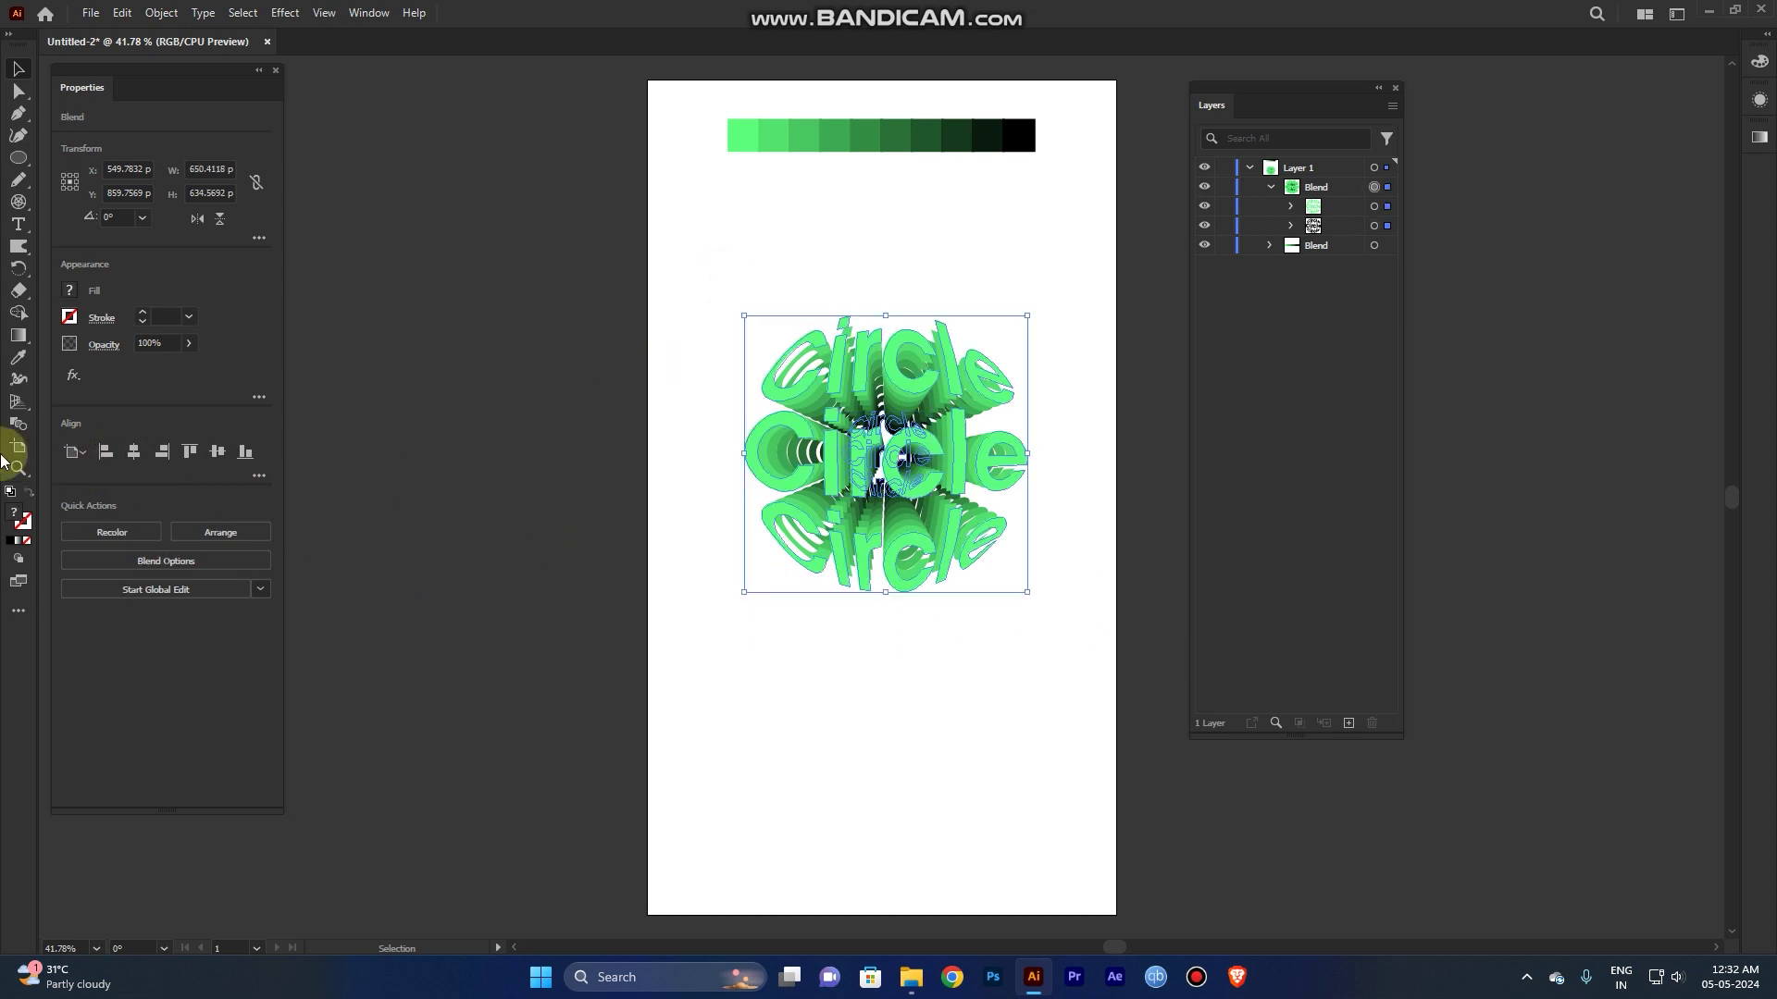
{"action": "double_click", "coordinate": [18, 423]}
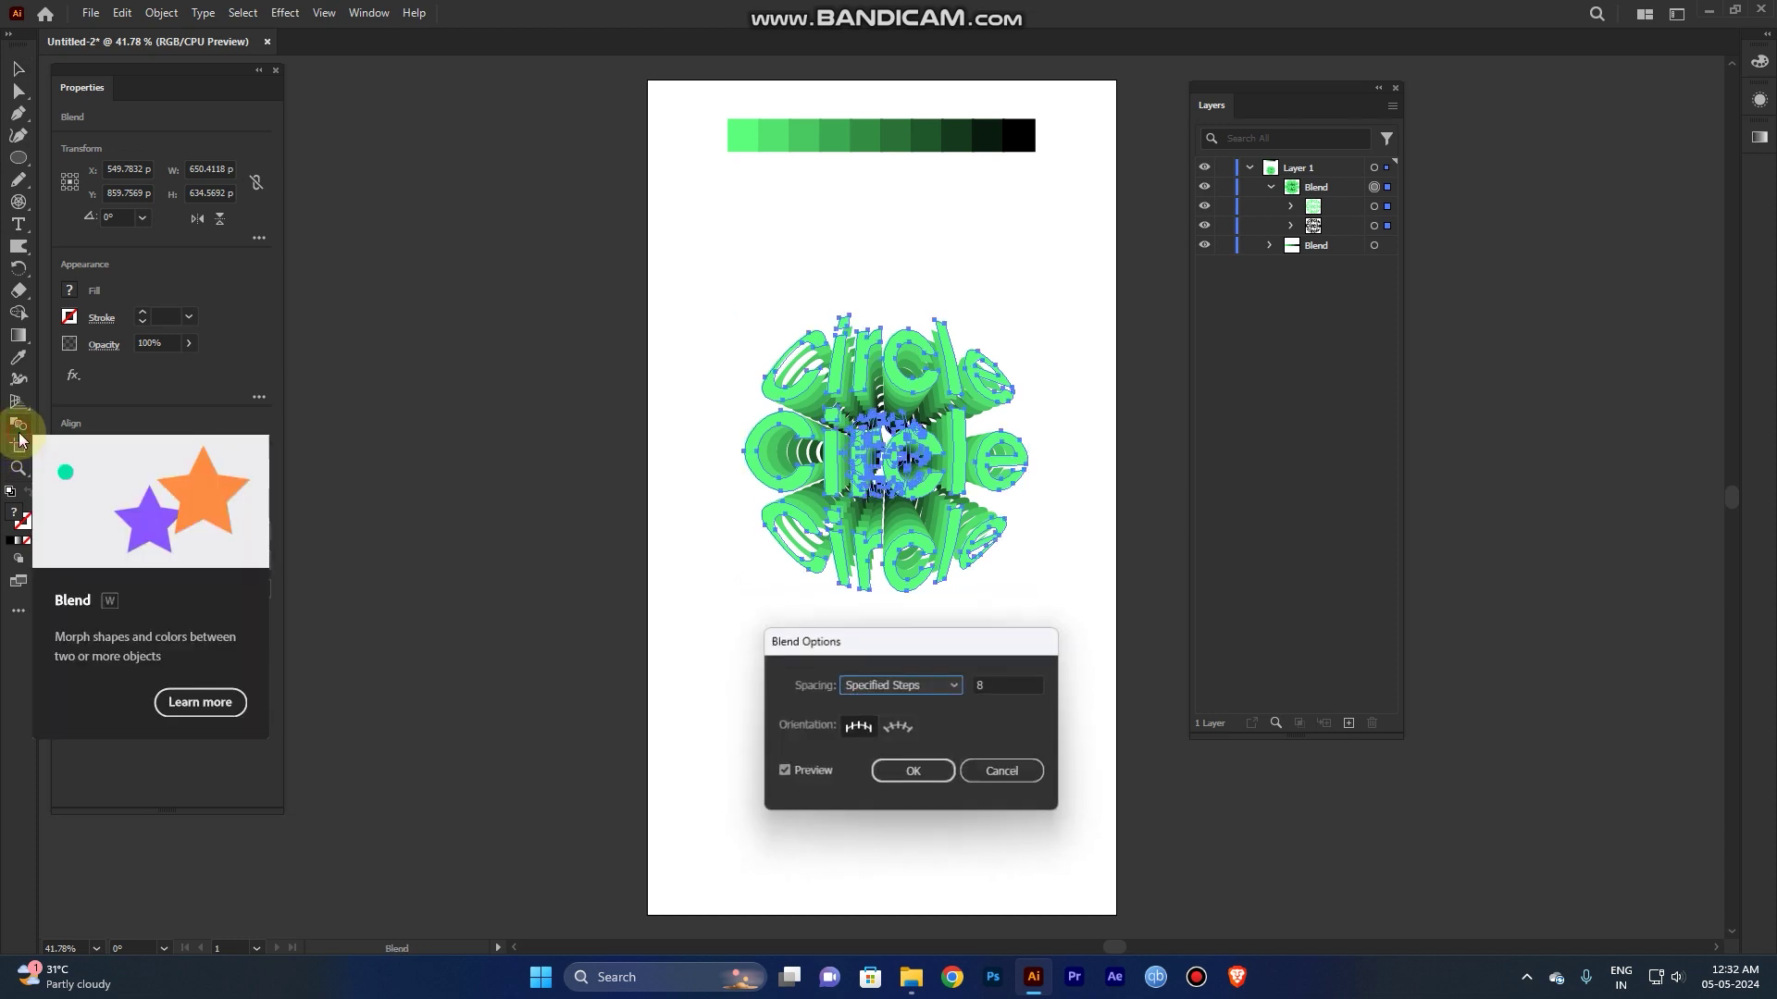
{"action": "left_click", "coordinate": [988, 687]}
{"action": "key", "text": "shift+Up"}
{"action": "key", "text": "shift+Up"}
{"action": "key", "text": "shift+Up"}
{"action": "key", "text": "shift+Up"}
{"action": "key", "text": "shift+Up"}
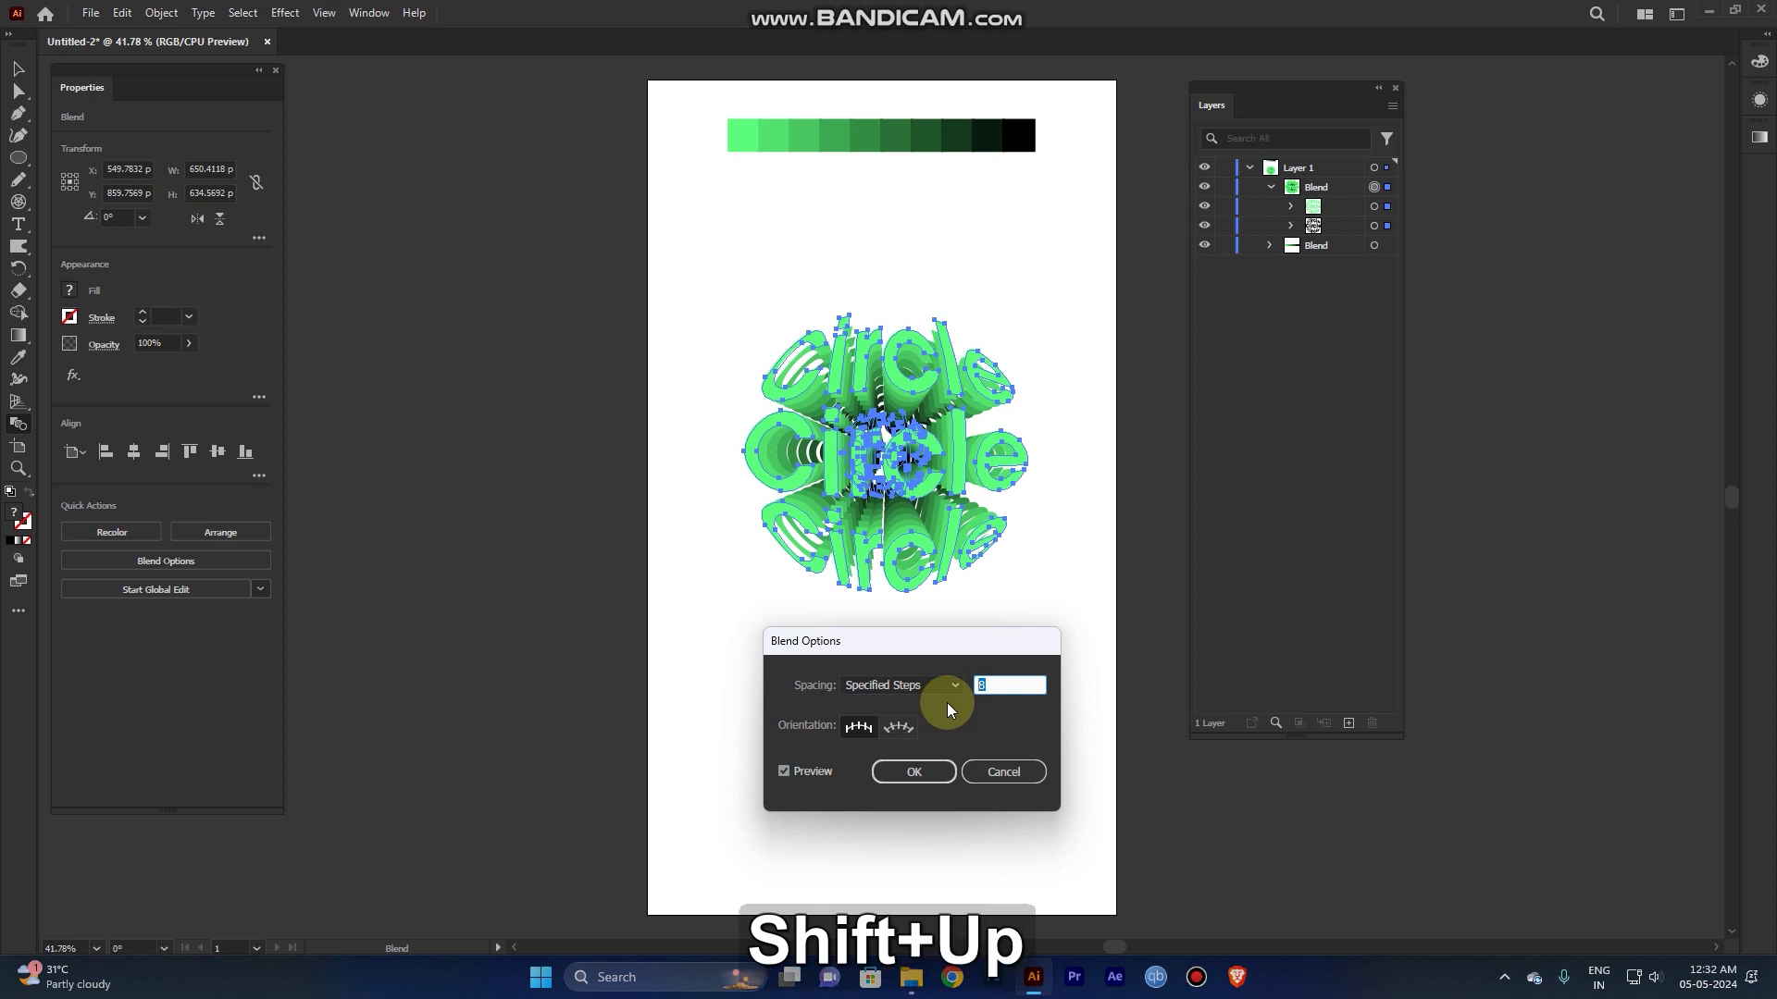
{"action": "key", "text": "shift+Up"}
{"action": "key", "text": "shift+Up"}
{"action": "key", "text": "shift+Up"}
{"action": "key", "text": "shift+Up"}
{"action": "key", "text": "shift+Down"}
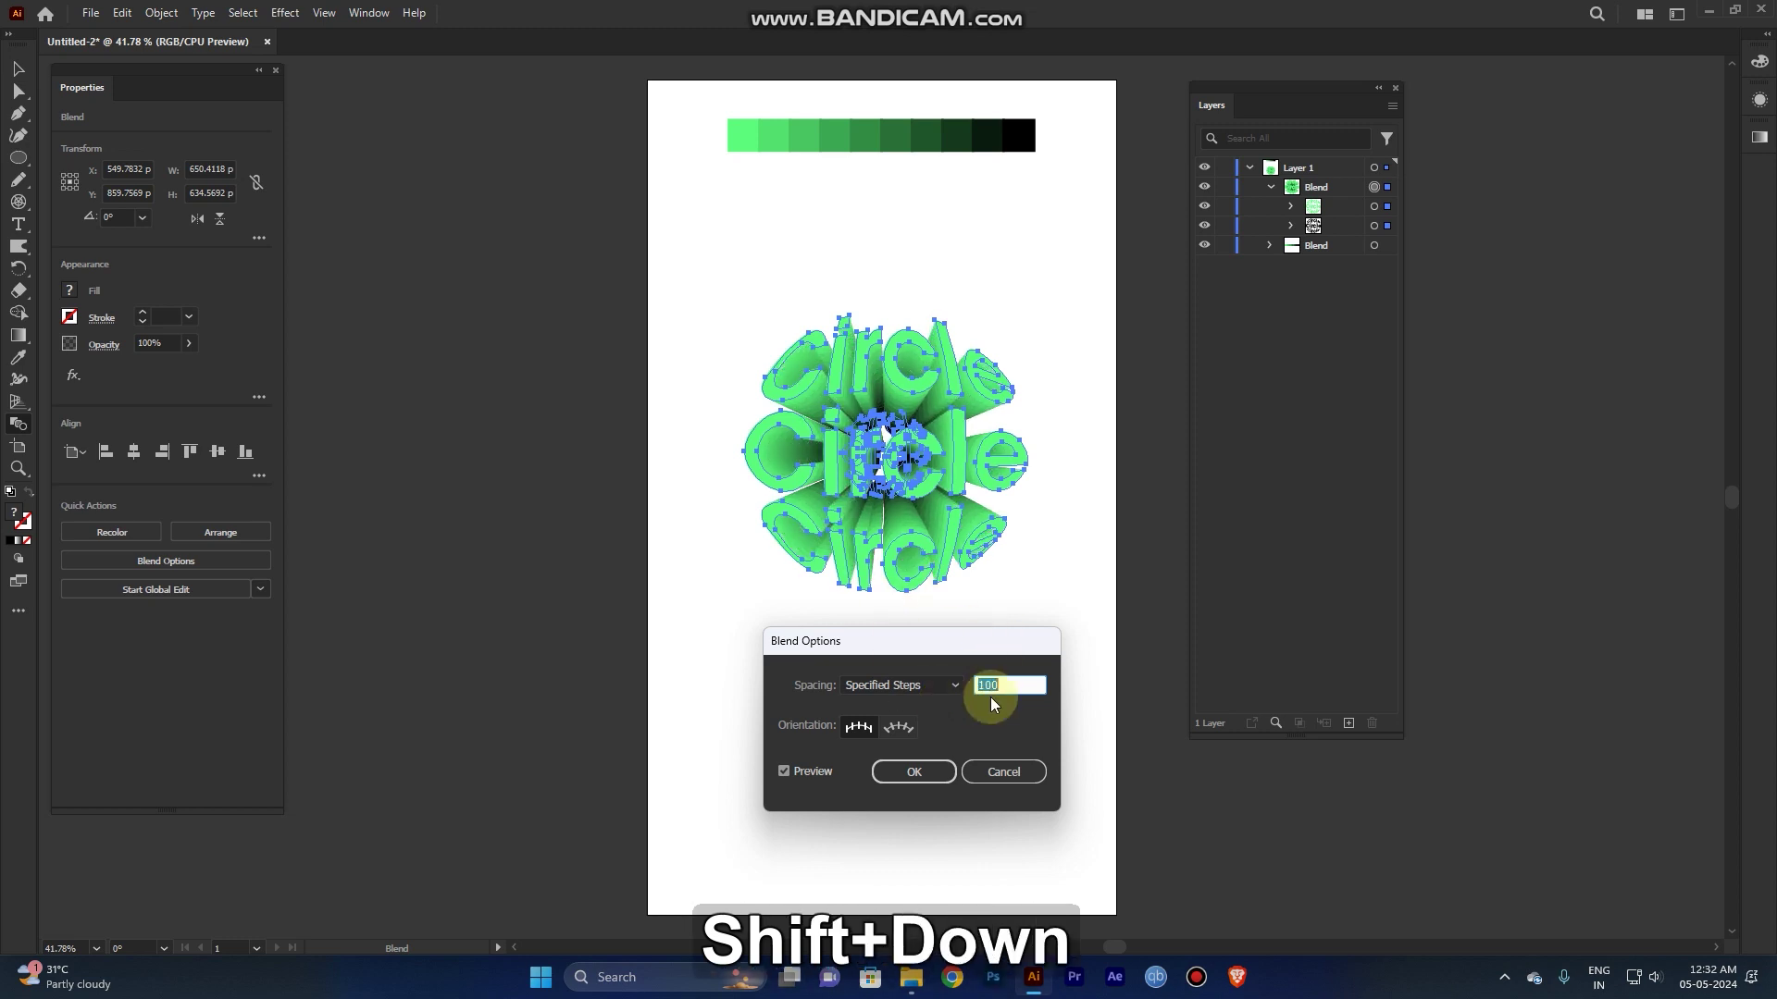
{"action": "left_click", "coordinate": [918, 781]}
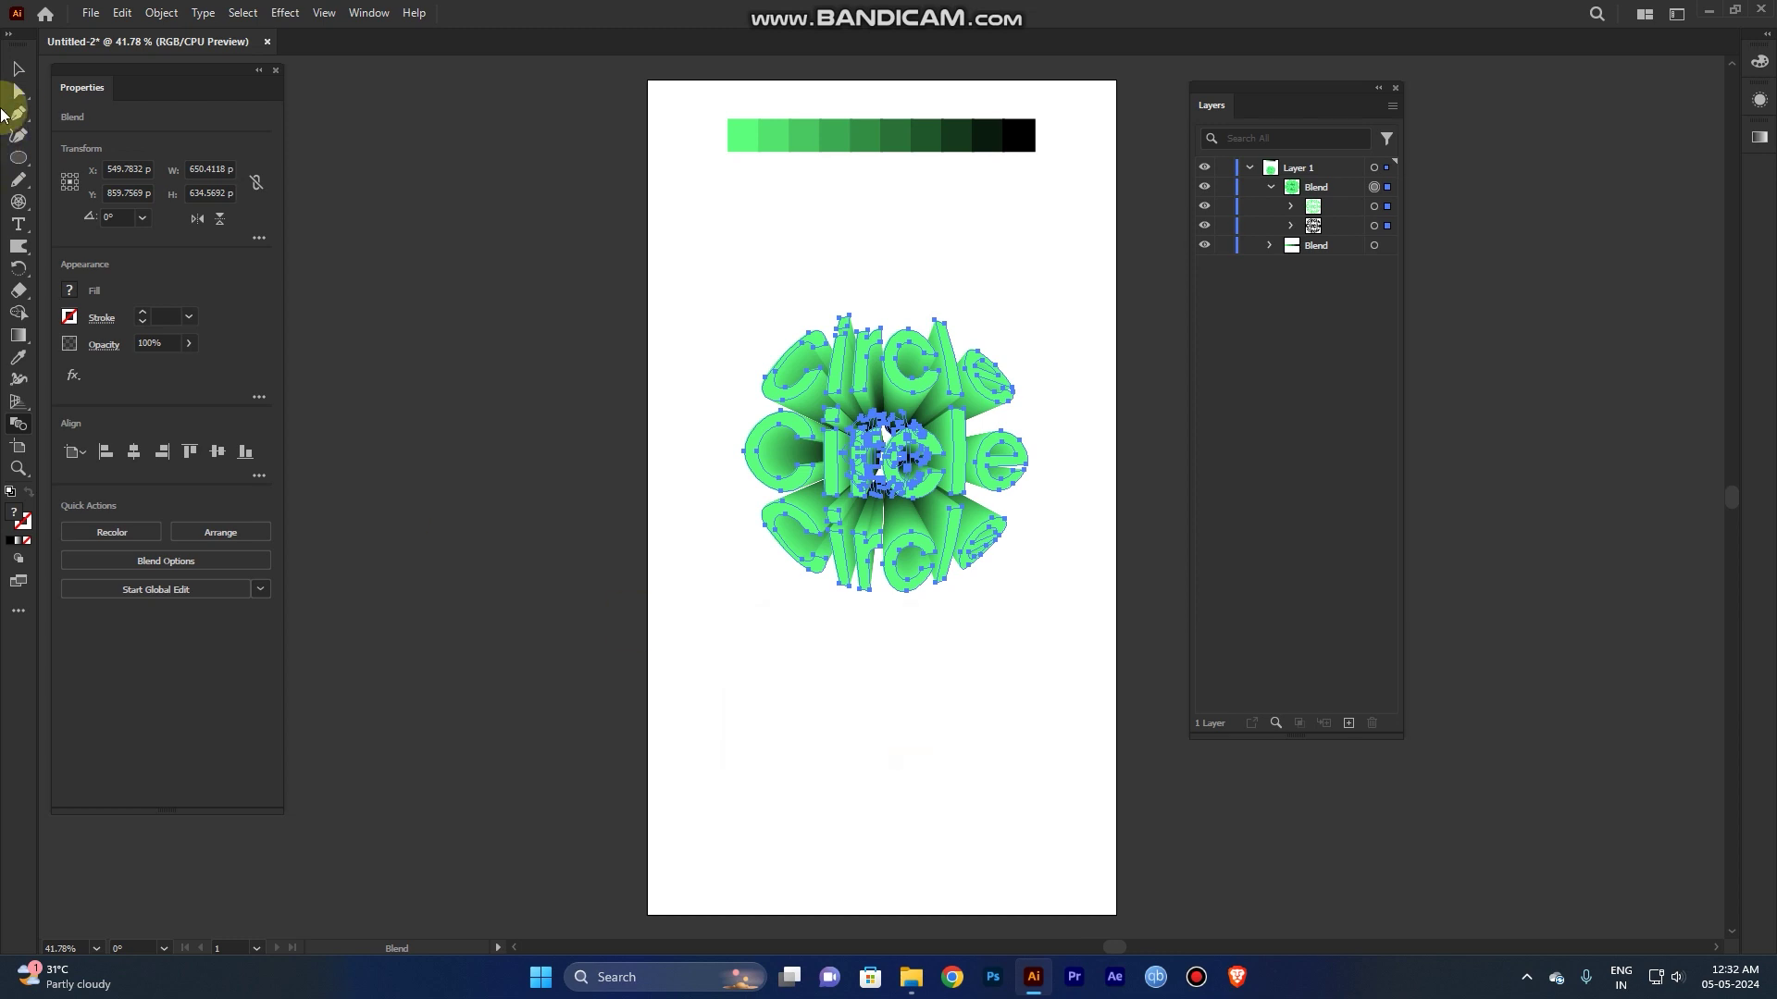
{"action": "left_click", "coordinate": [18, 68]}
{"action": "left_click", "coordinate": [918, 630]}
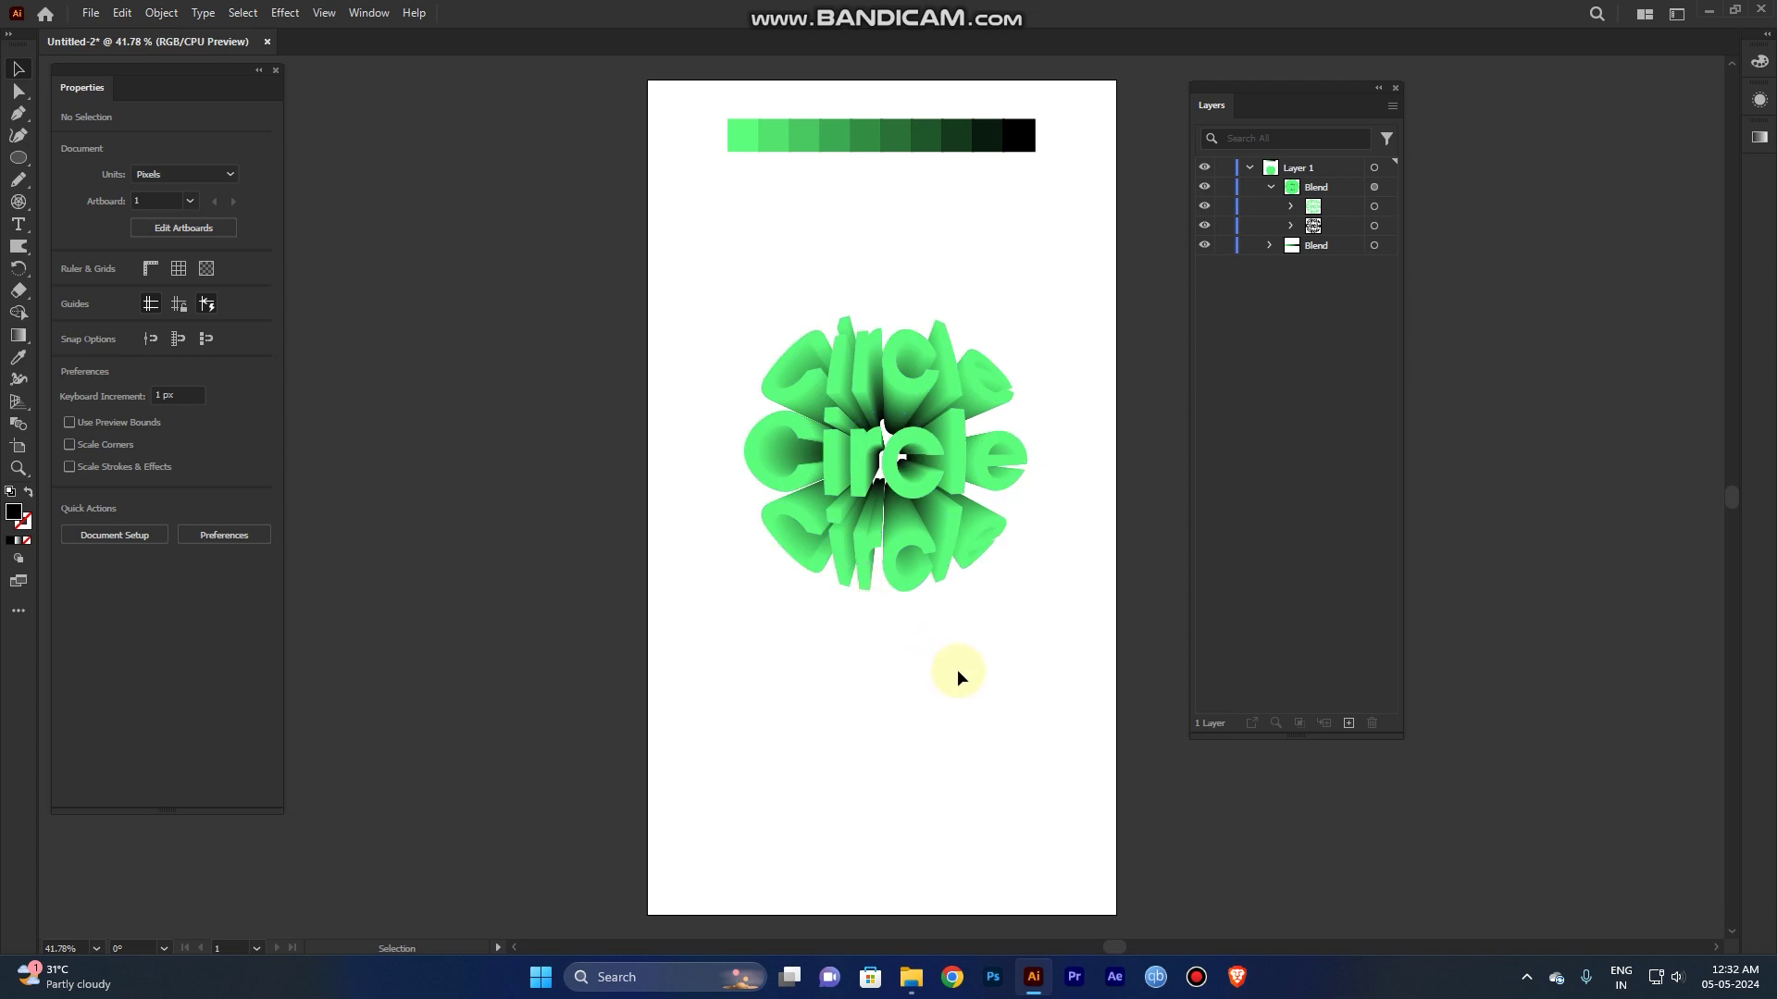
Step: Scale the whole Circle blend proportionally up to about 902 × 880 px
{"action": "left_click_drag", "start_coordinate": [1029, 664], "coordinate": [746, 291]}
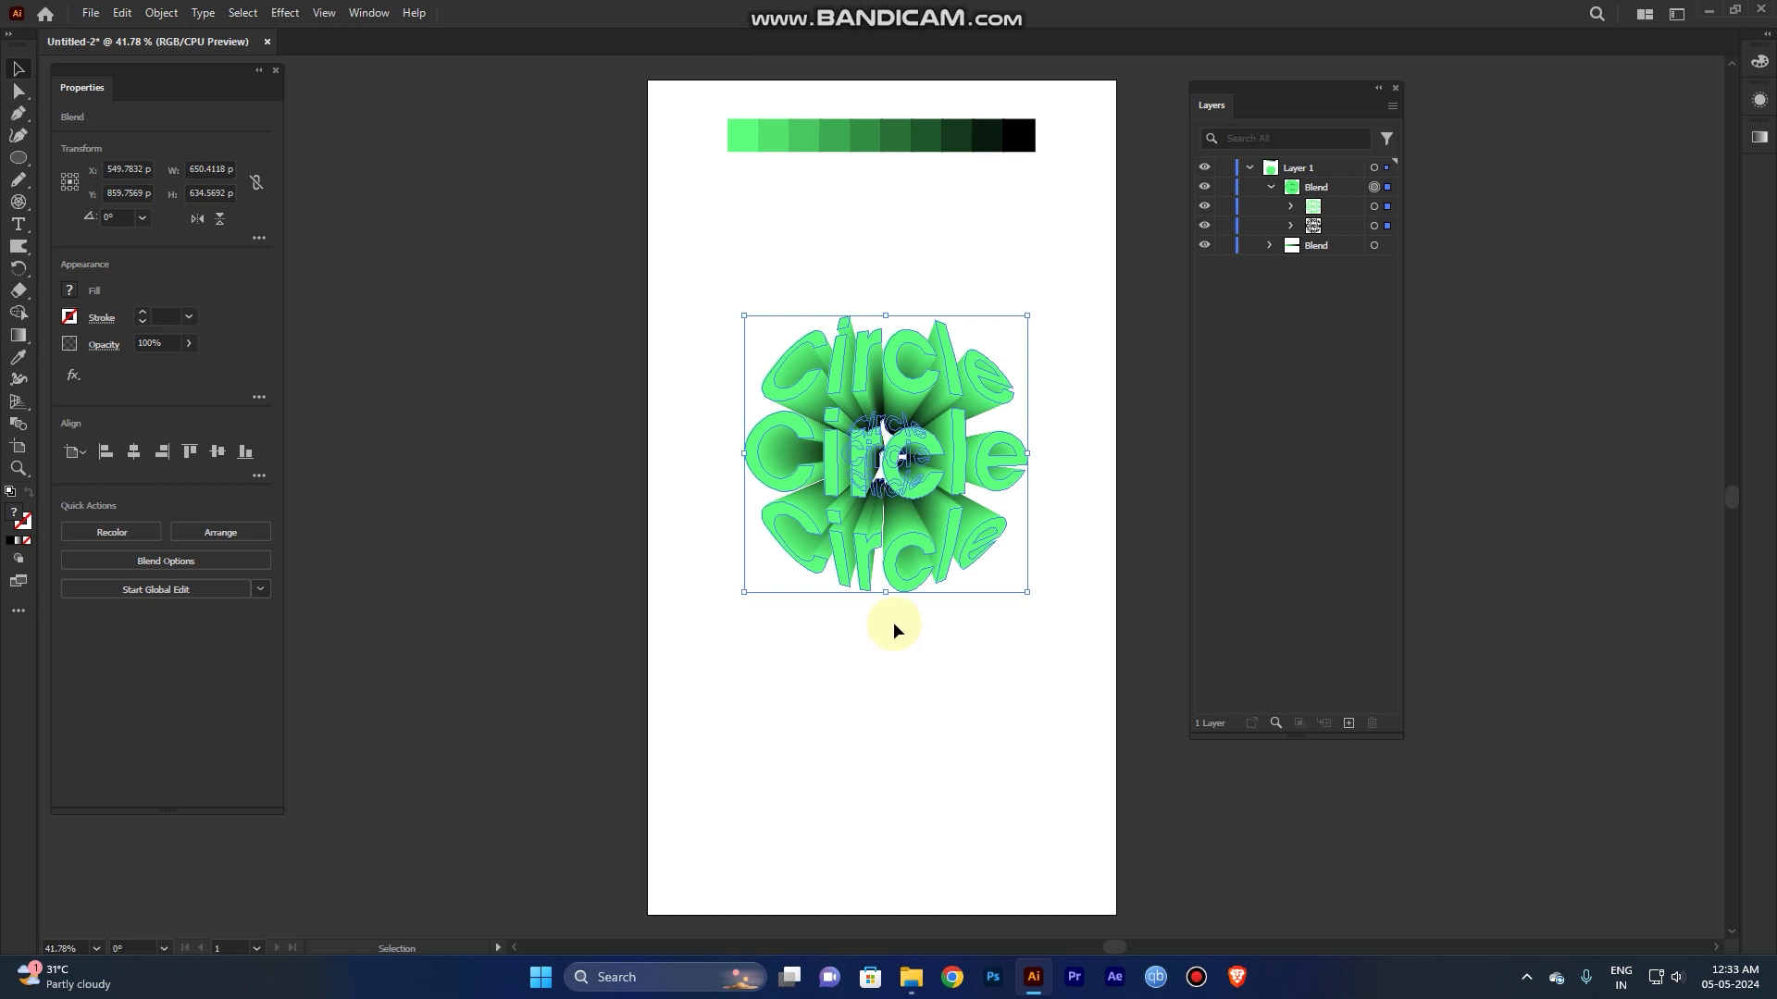
{"action": "key", "text": "shift"}
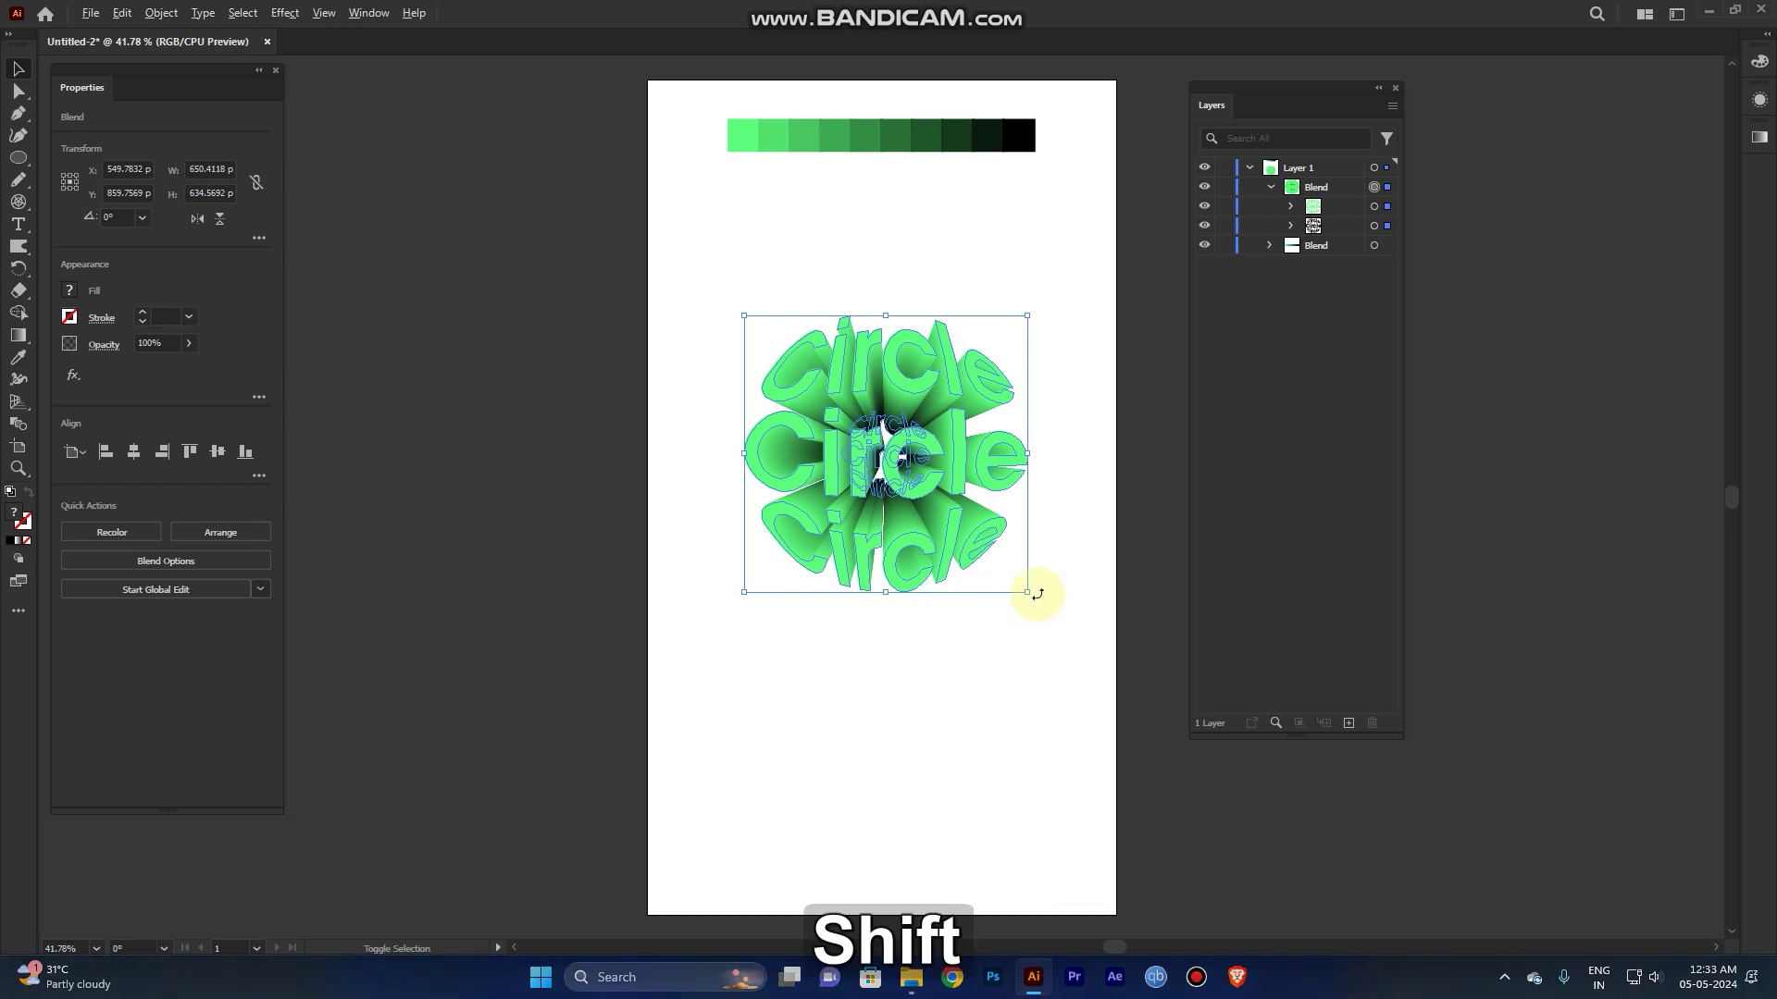
{"action": "left_click_drag", "start_coordinate": [1025, 591], "coordinate": [967, 595]}
{"action": "left_click", "coordinate": [972, 703]}
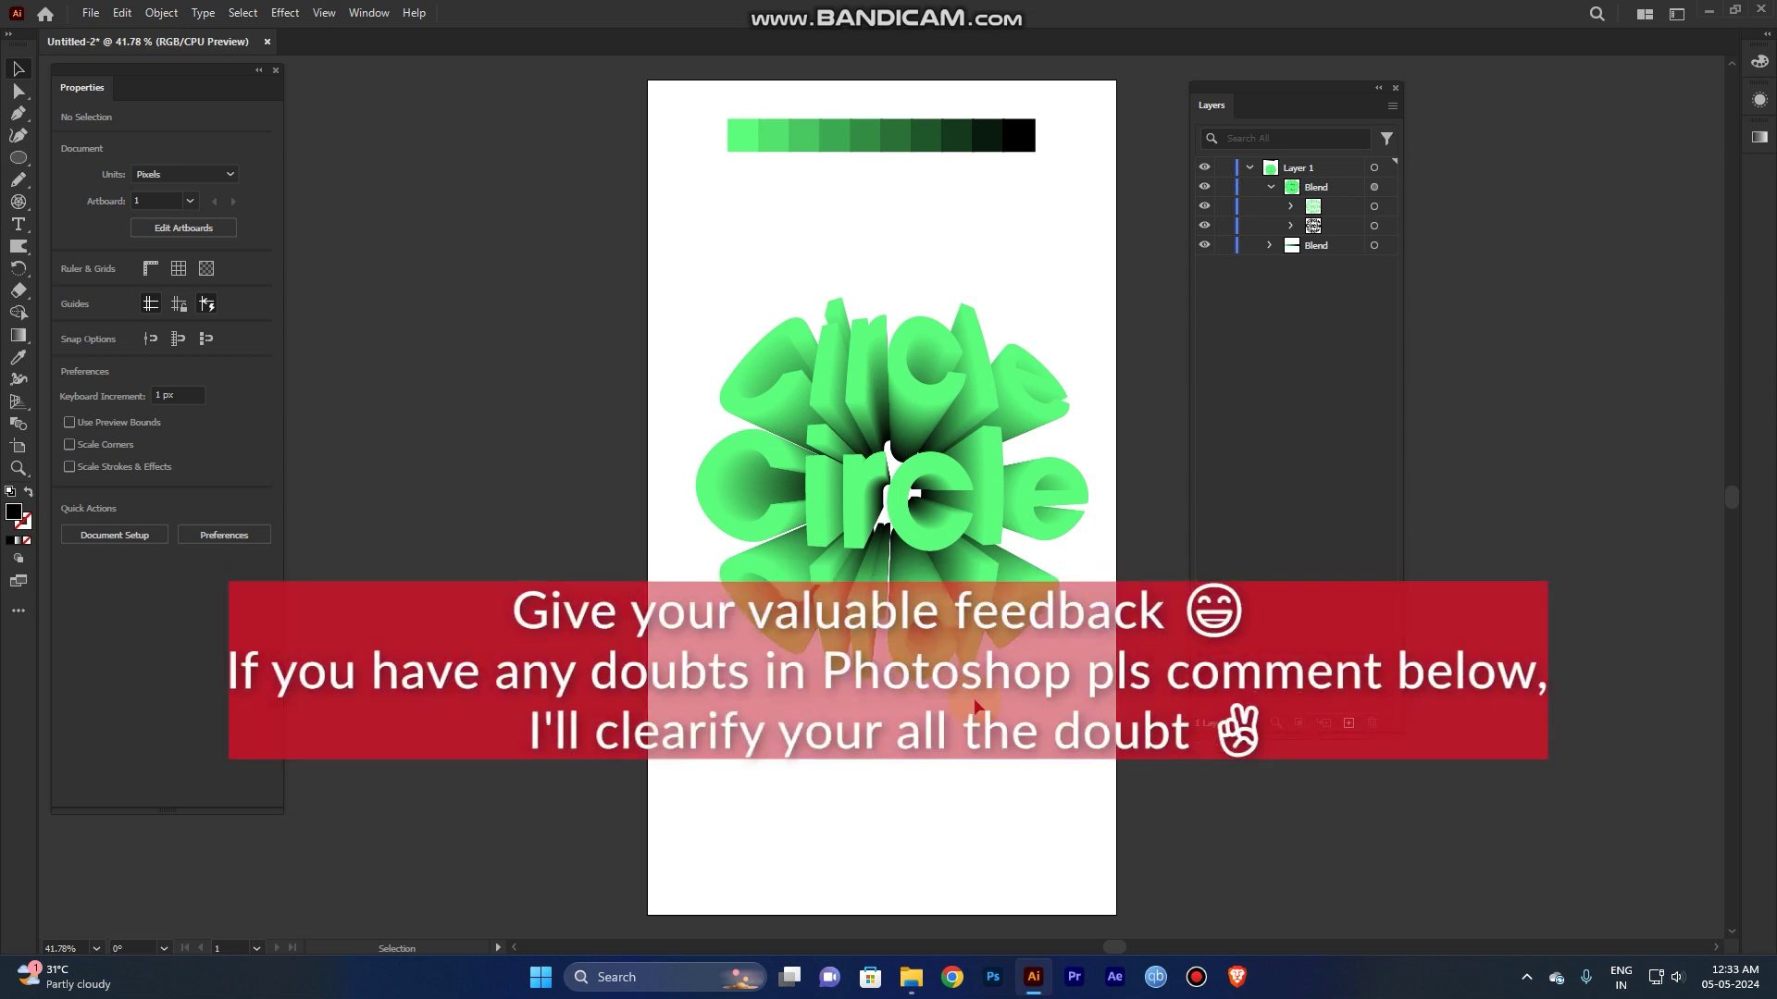
{"action": "mouse_move", "coordinate": [884, 7]}
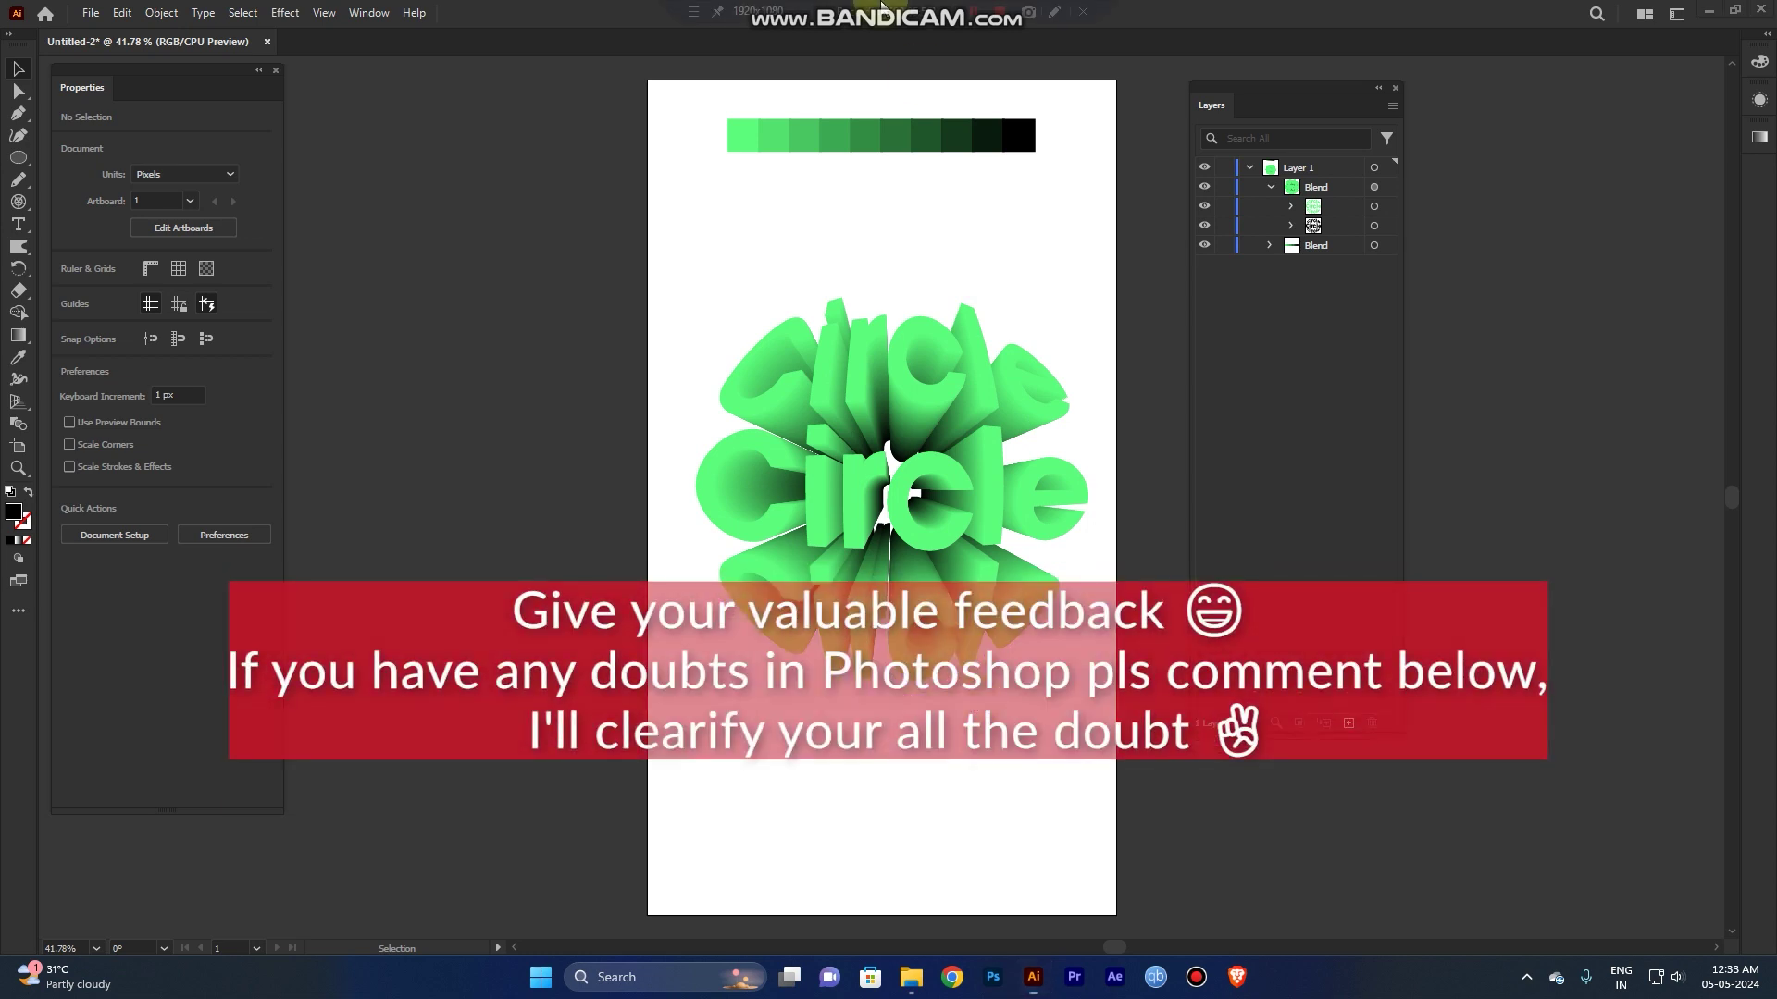